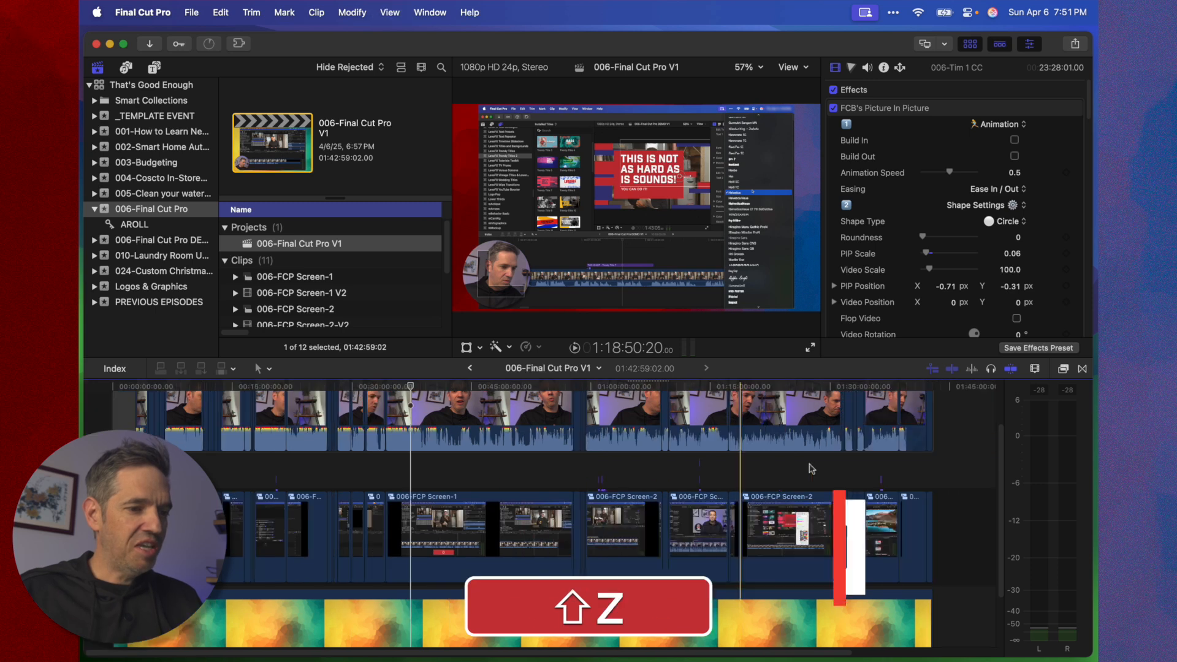
Zoom the timeline in closely around the 45:51 mark of the 006-Final Cut Pro V1 project
left_click(937, 386)
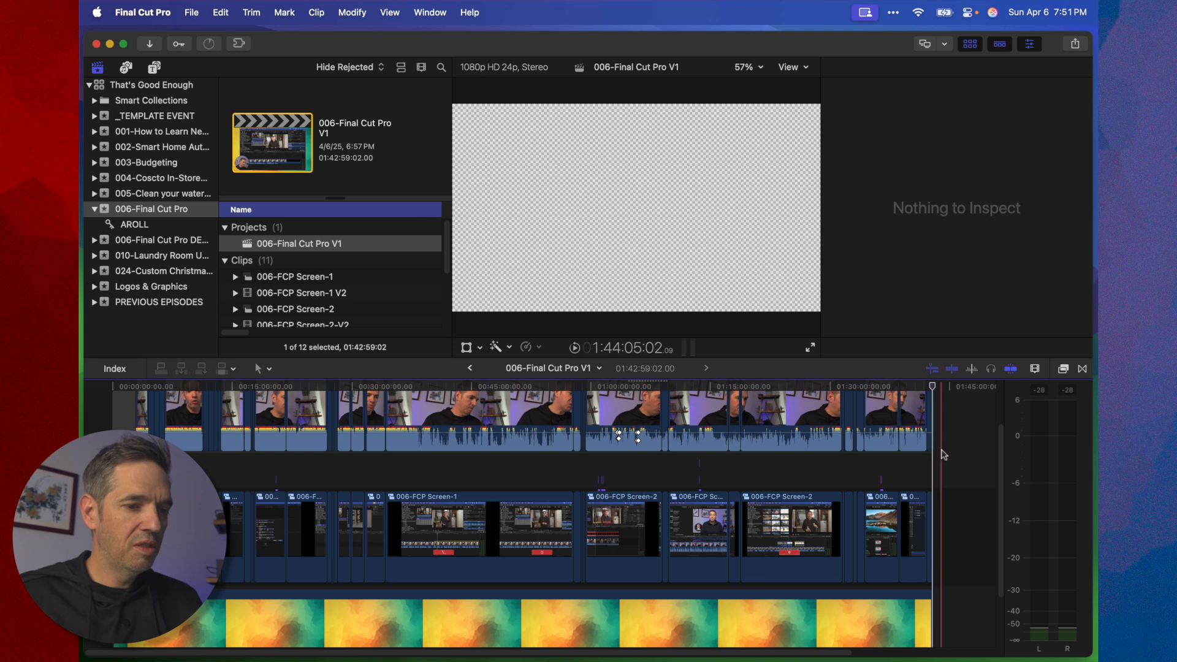
left_click(481, 473)
key("super+equal")
key("super+equal")
key("super+equal")
key("super+equal")
key("super+equal")
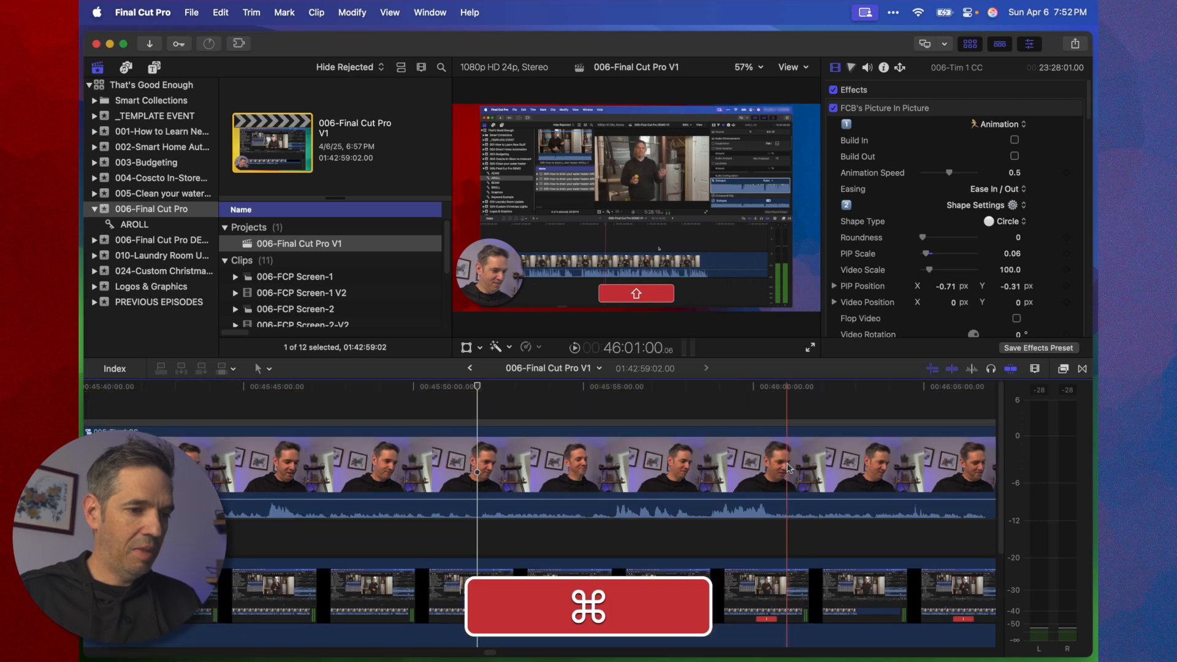
Look along the enlarged clips past the 47-minute mark and fit the whole project back into the timeline
scroll(800, 457, "right", 10)
scroll(805, 442, "right", 12)
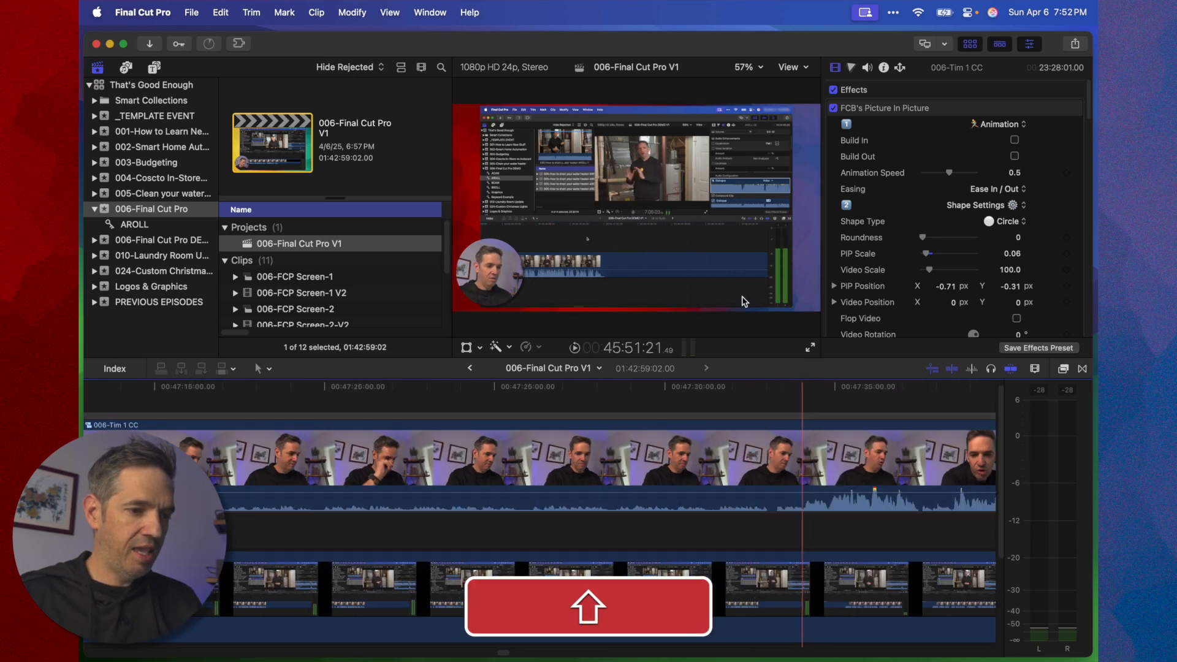
scroll(632, 555, "left", 4)
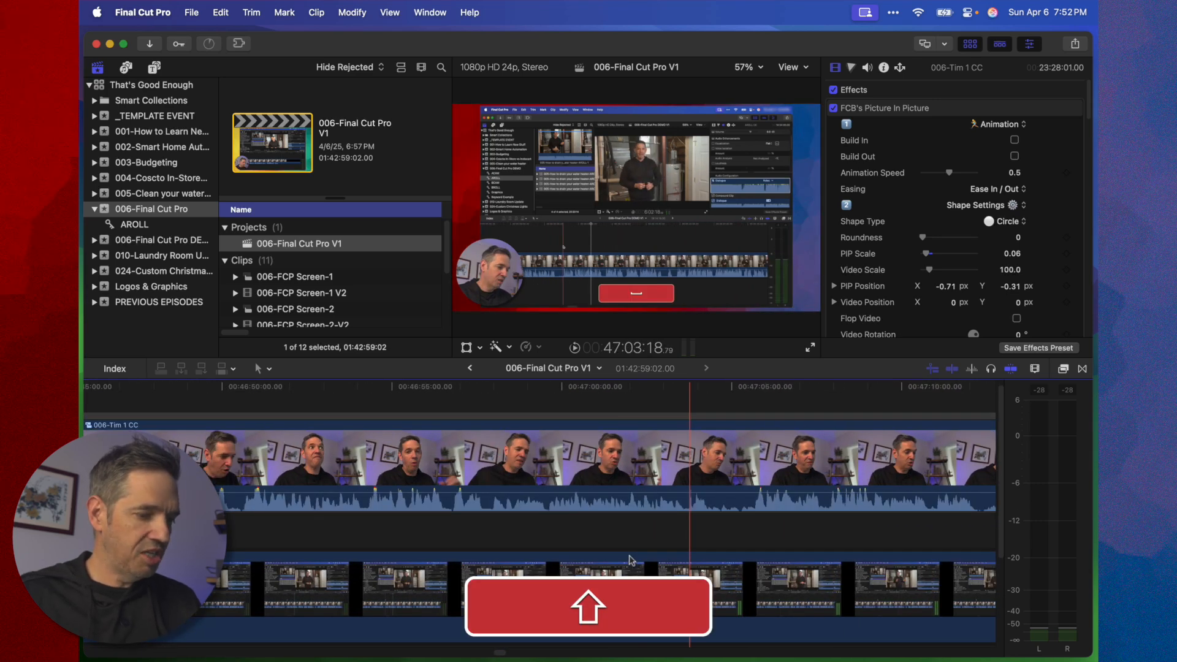
key("shift+z")
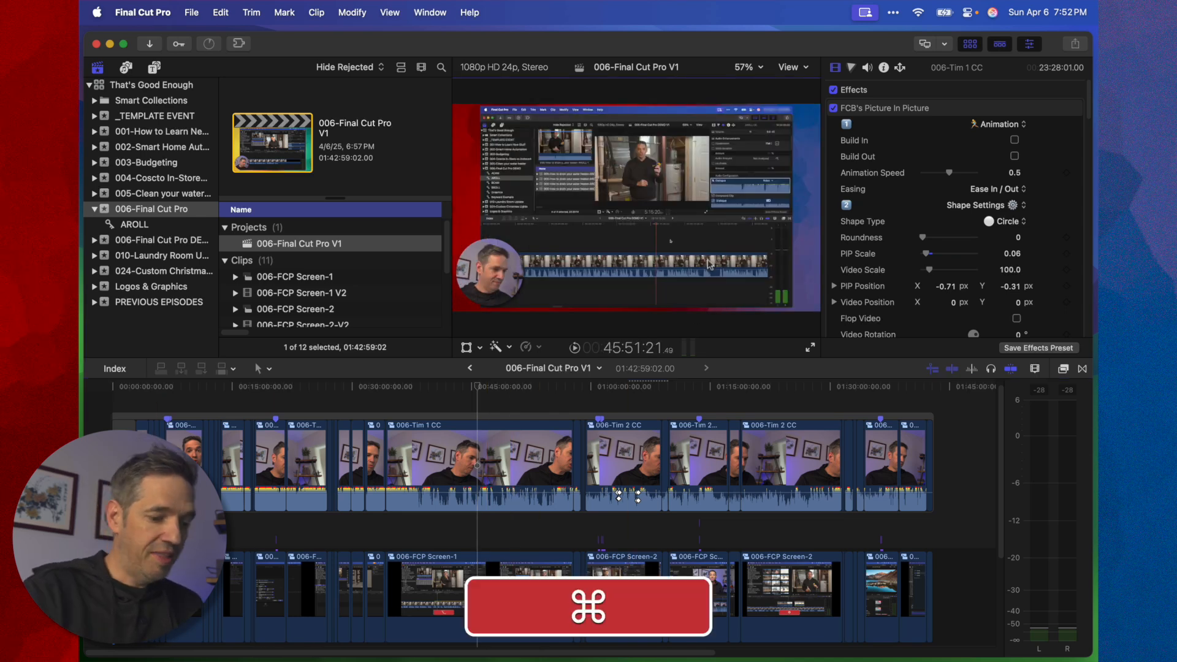
Enlarge the viewer image to 200% to inspect a detail and fit the picture back to the viewer
key("super+equal")
key("super+equal")
mouse_move(801, 208)
left_mouse_down()
mouse_move(794, 198)
mouse_move(811, 211)
left_mouse_up()
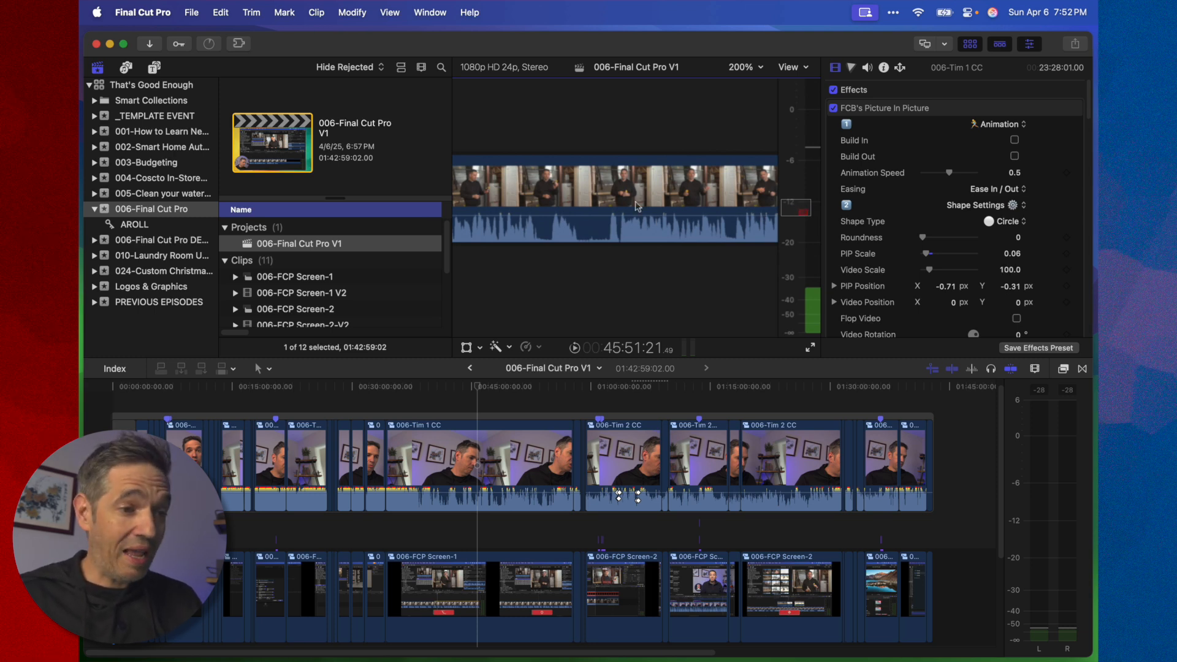
key("shift+z")
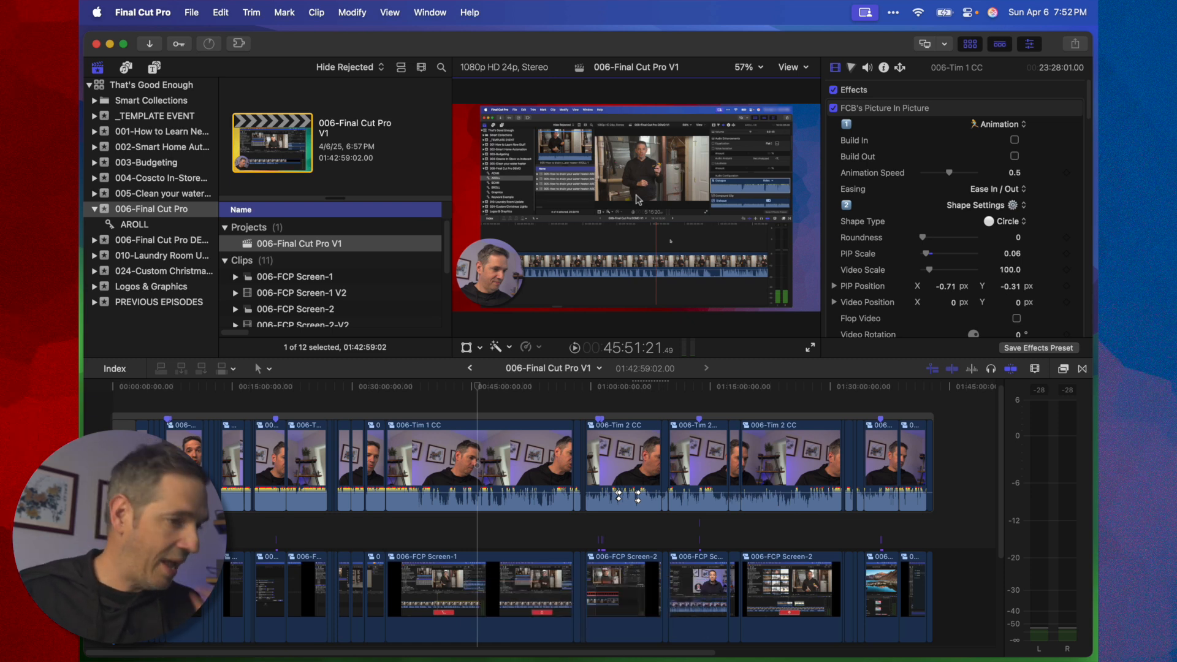
Zoom the timeline in around the one-hour mark and play the project, stopping at about 1:00:25
key("shift")
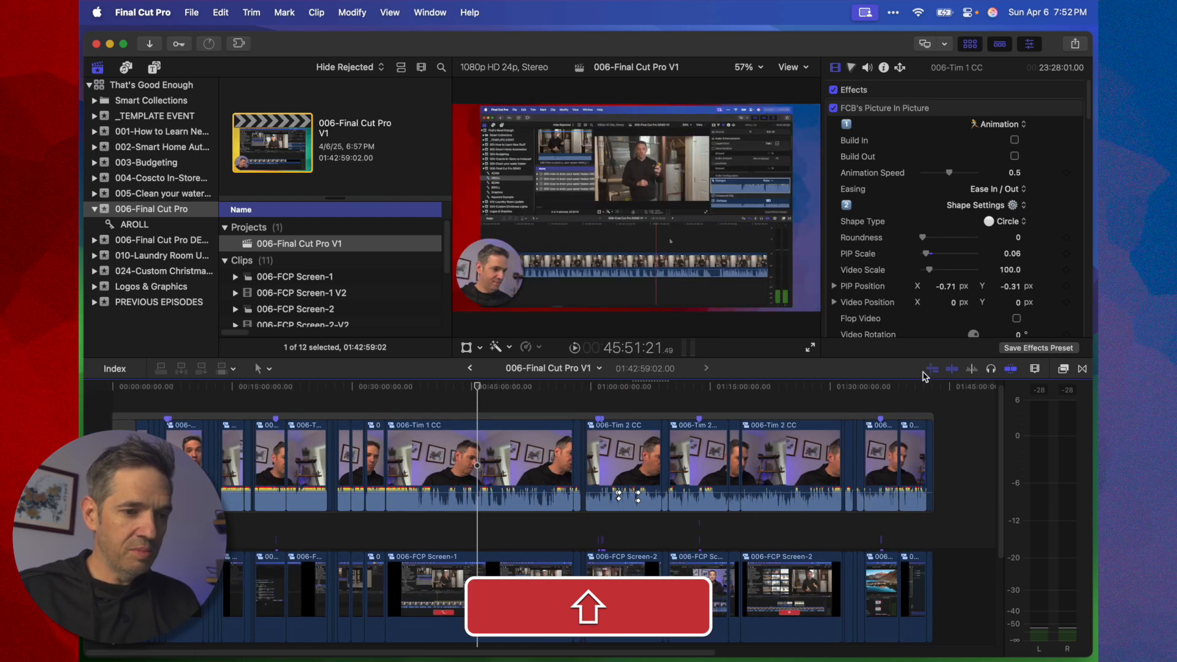
key("super")
key("super+equal")
key("super+equal")
key("super+equal")
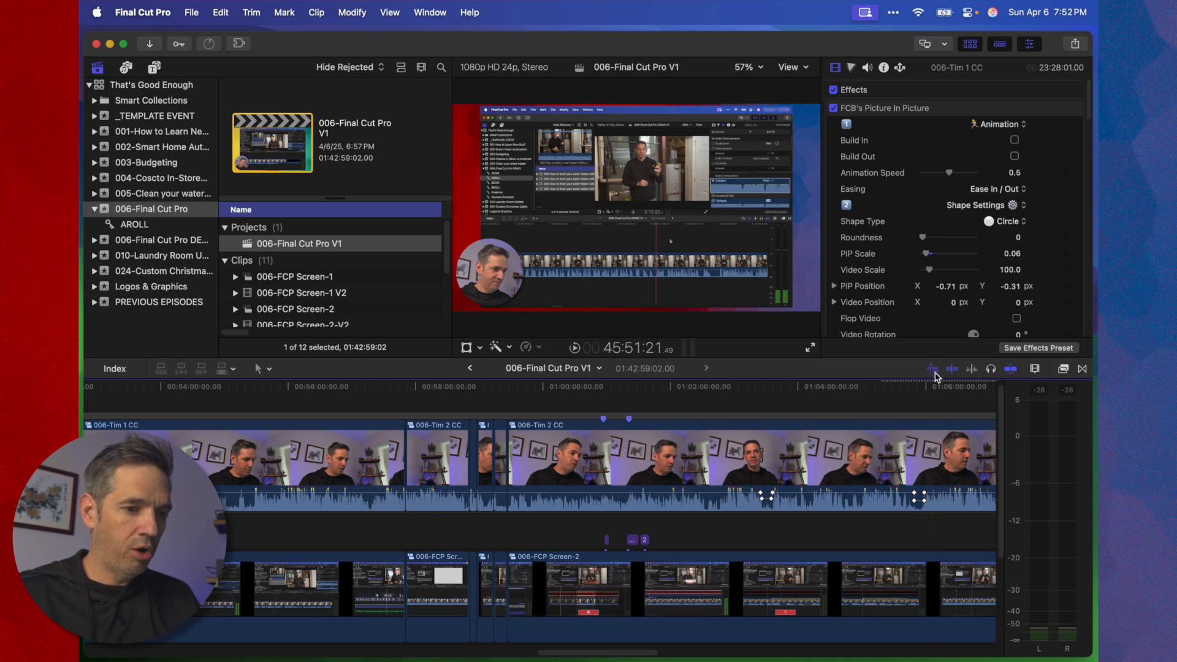
key("space")
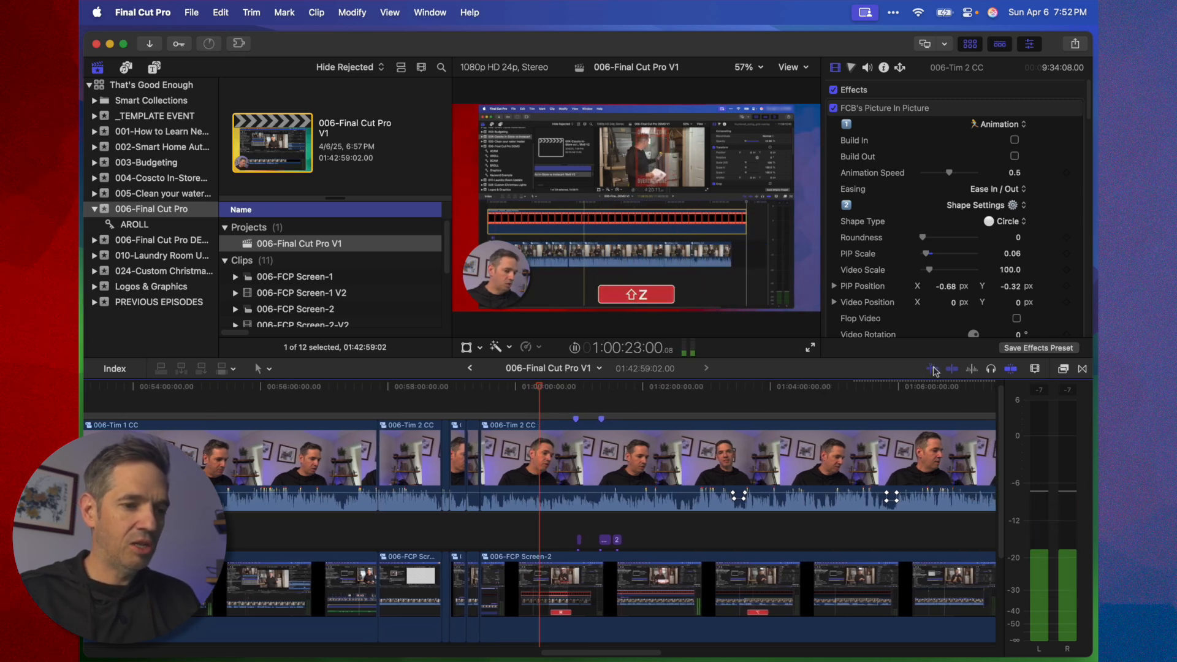
scroll(828, 391, "right", 5)
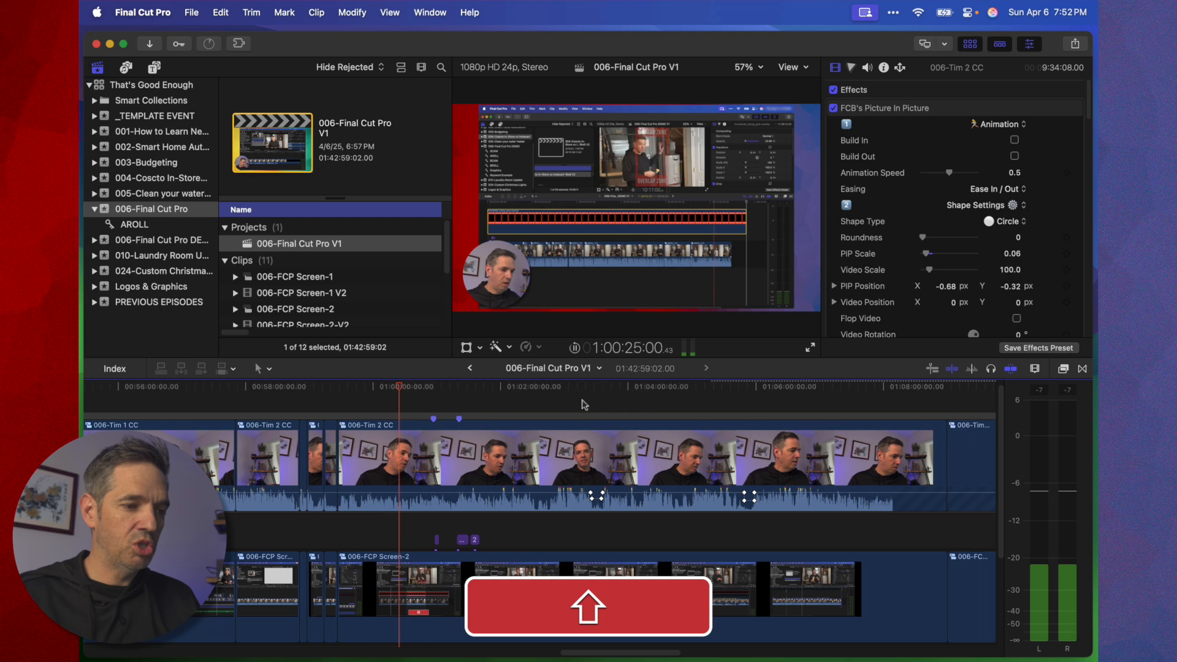
key("space")
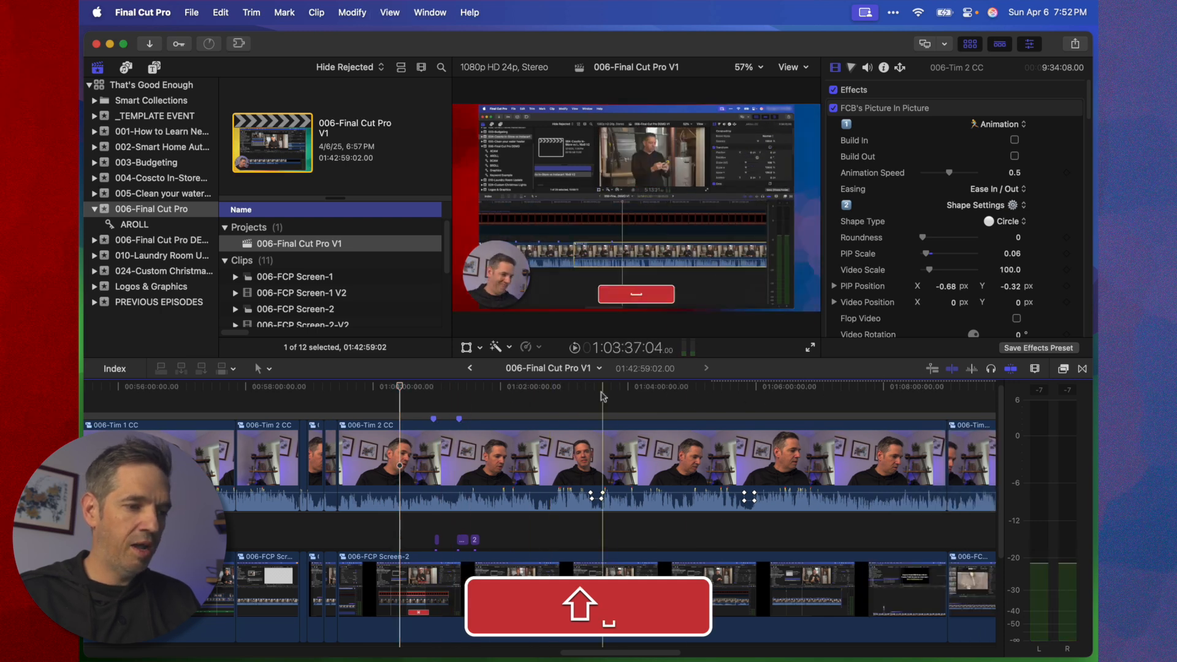
Look over the timeline clips on both sides of the one-hour mark, from about 48 to 74 minutes
scroll(605, 399, "right", 4)
scroll(649, 402, "right", 10)
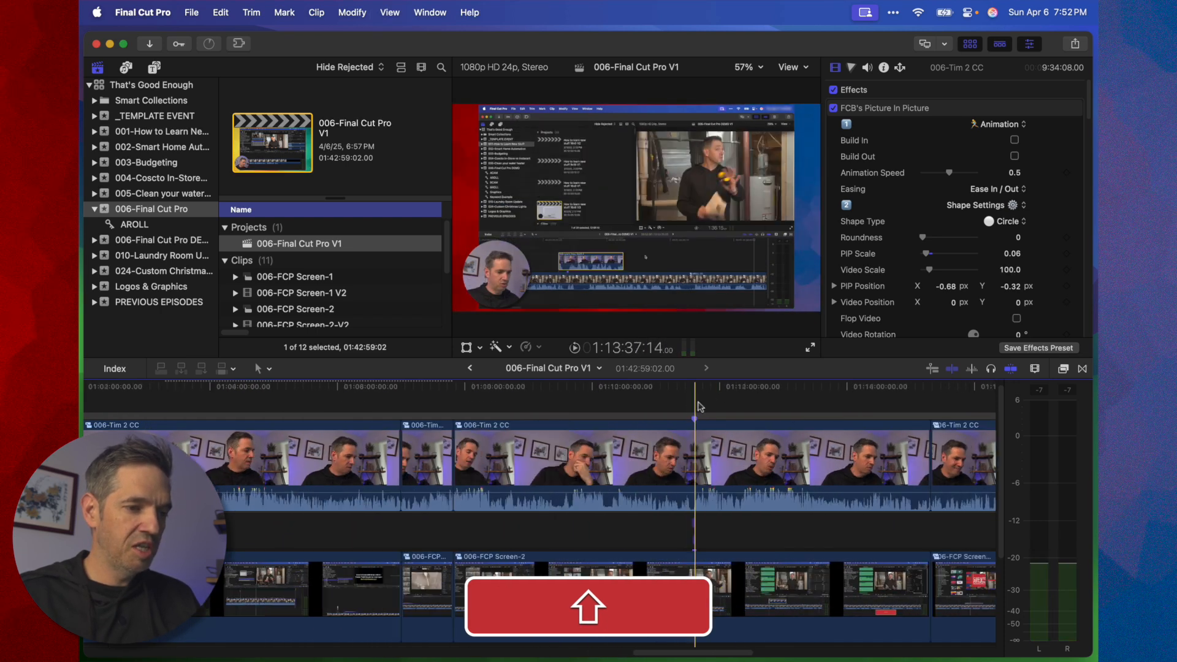
scroll(698, 411, "left", 20)
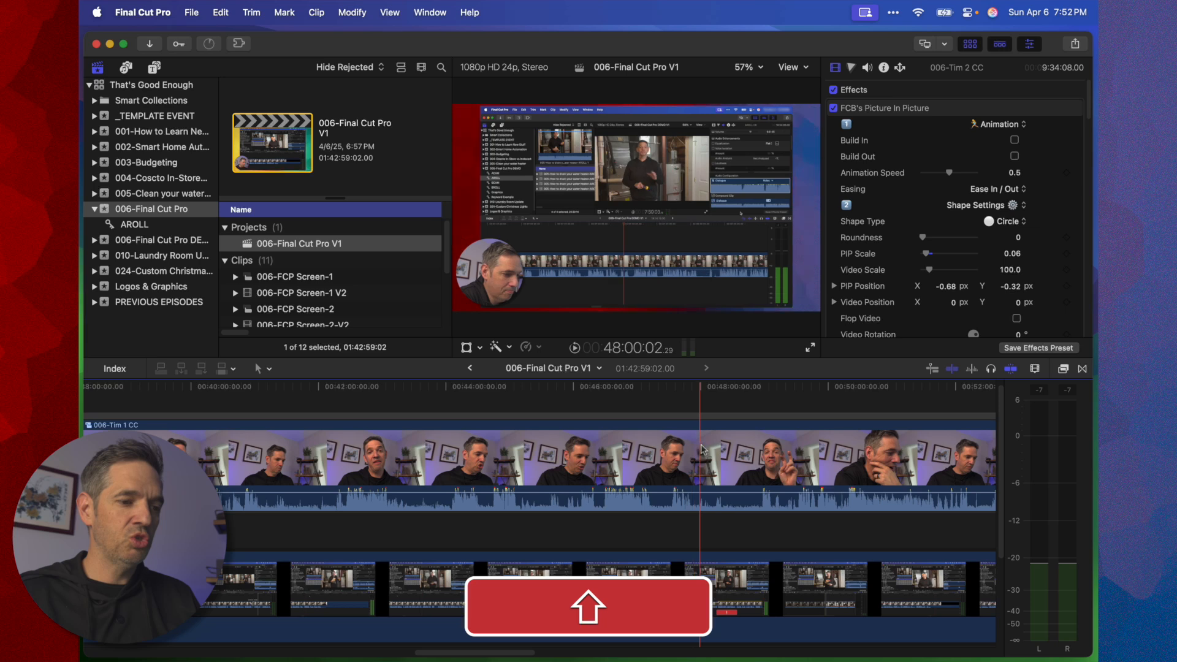
scroll(705, 427, "right", 20)
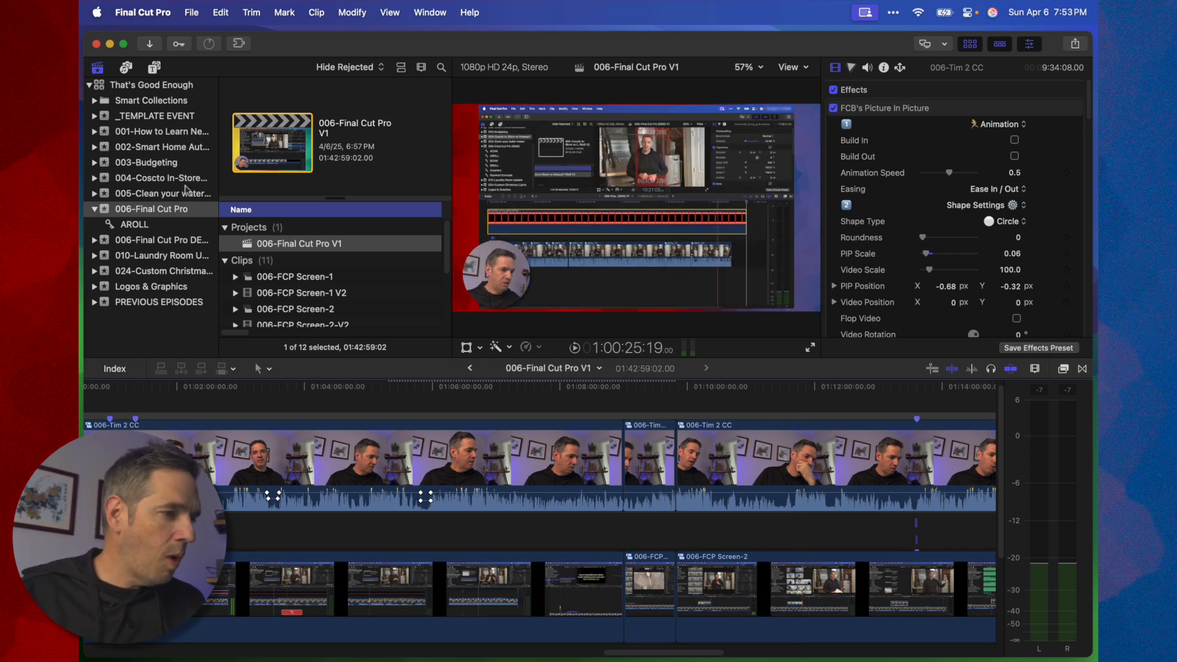
View the settings for a new event in the That's Good Enough library and dismiss them without creating anything
left_click(204, 211)
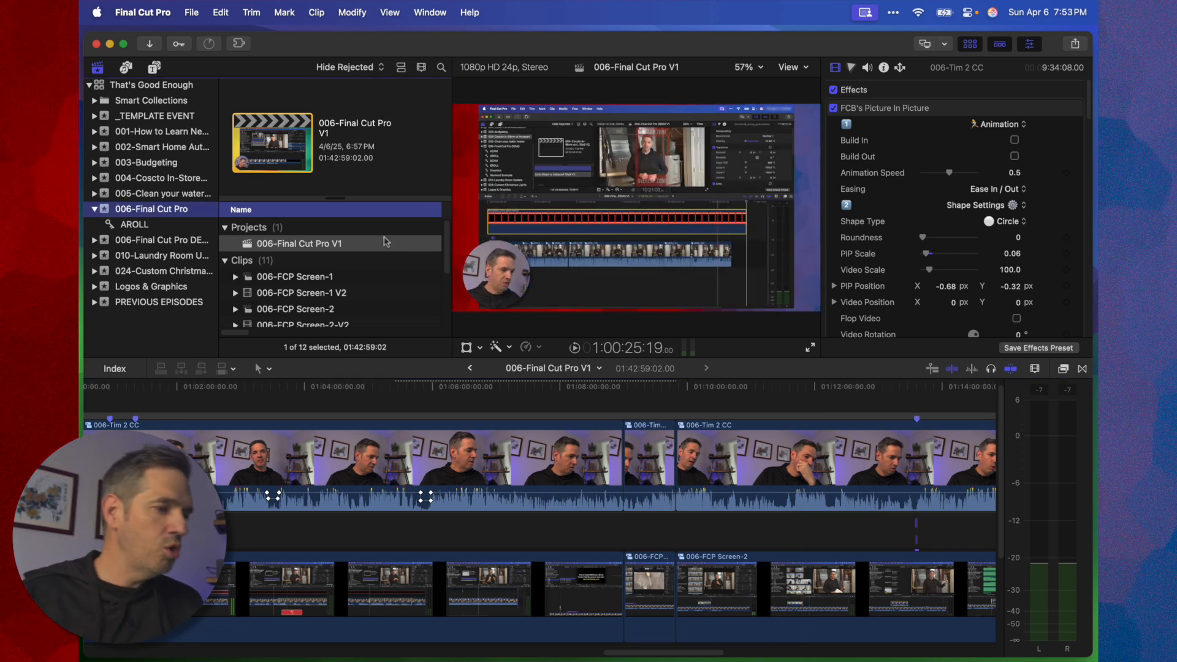
key("alt+n")
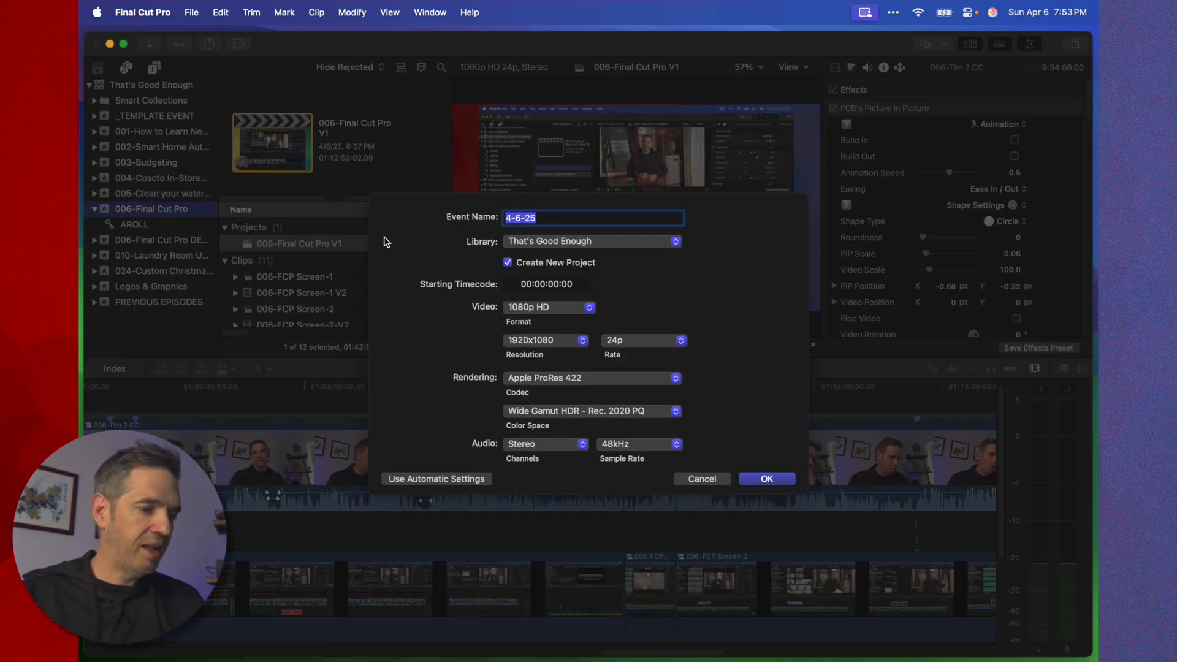
key("Escape")
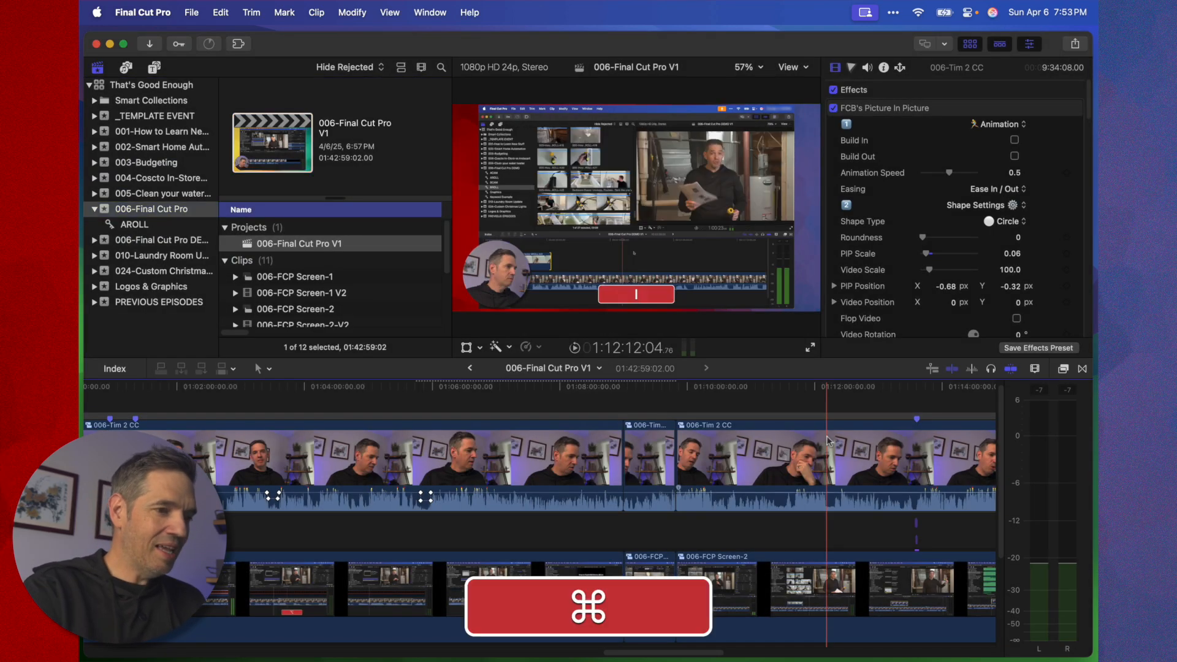
key("super+n")
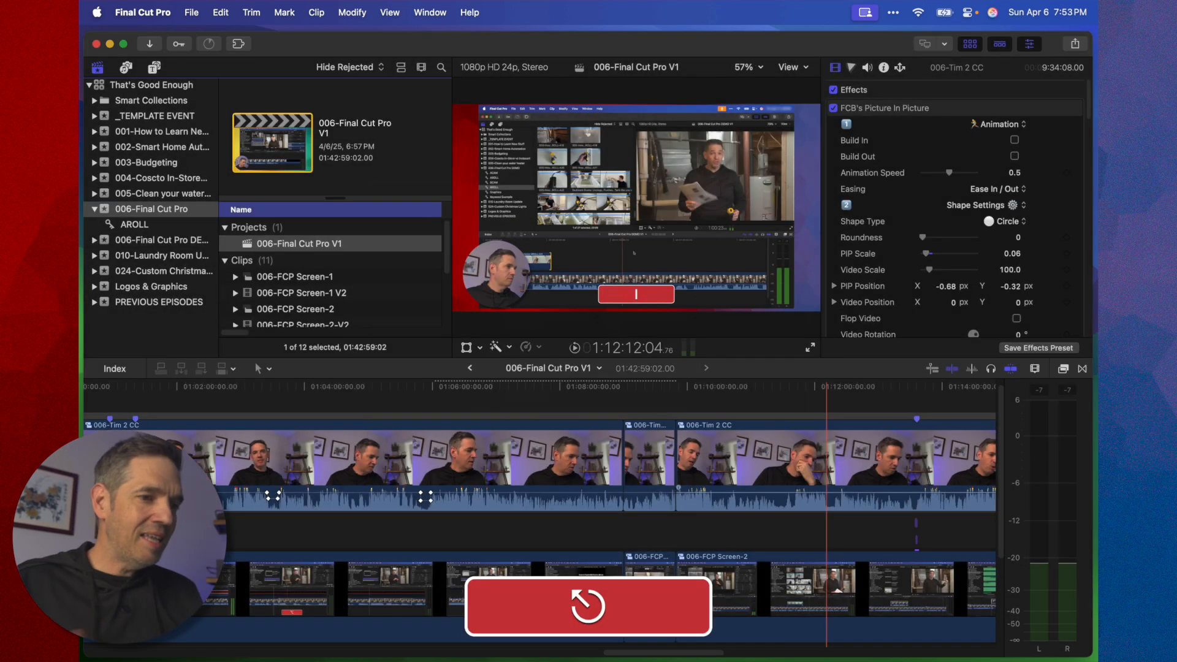
Hide and reshow the inspector, and view the properties of several timeline clips and the 006-FCP Screen-1 V2 browser clip
key("super+4")
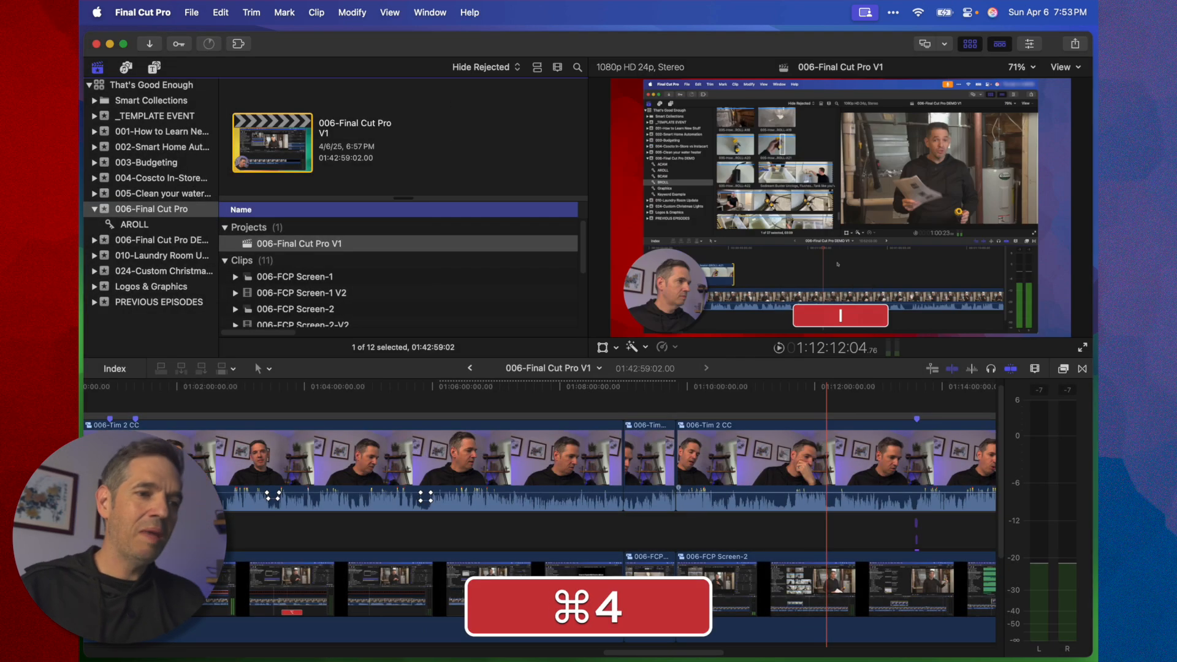
key("super+4")
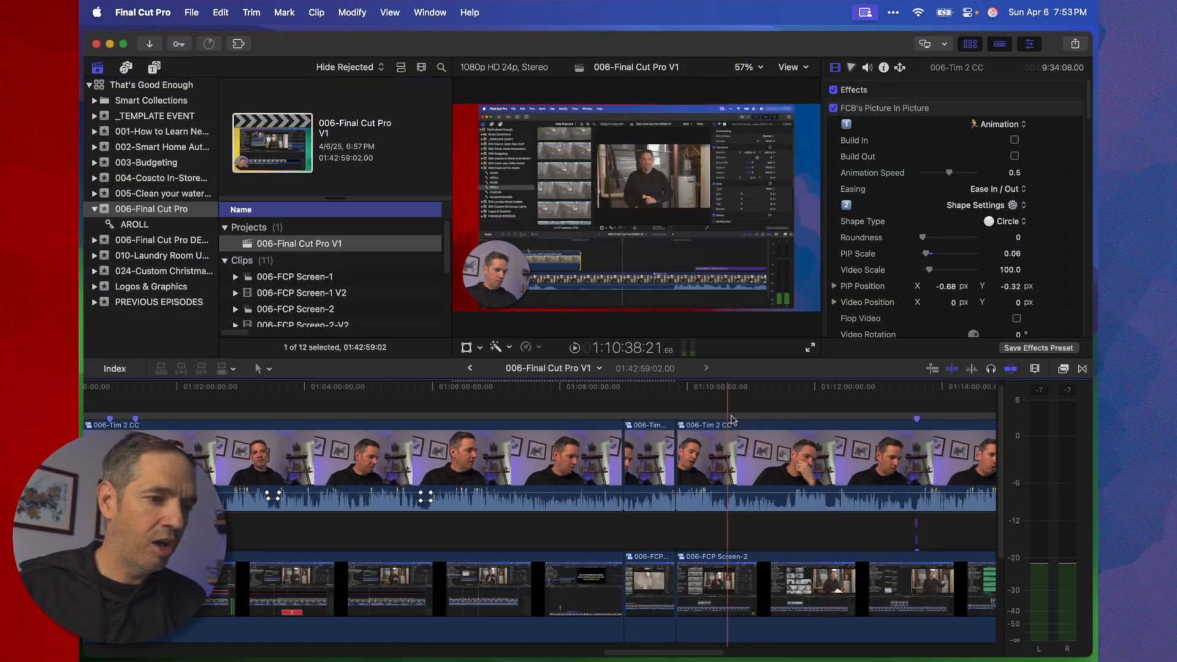
left_click(746, 439)
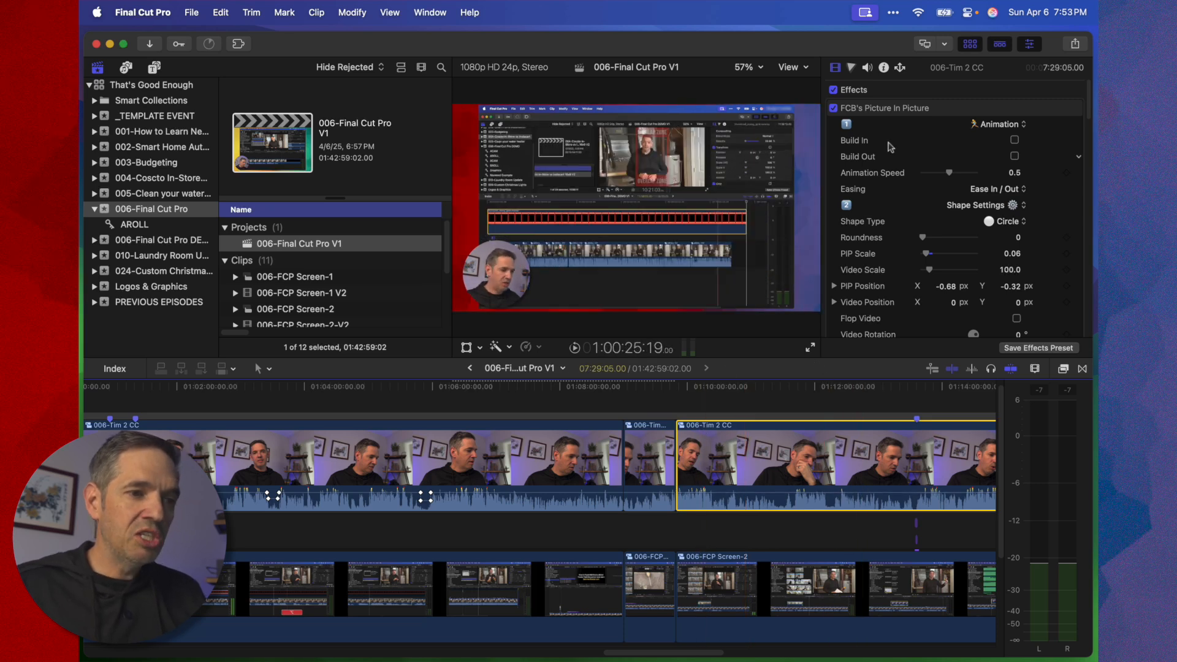
left_click(745, 583)
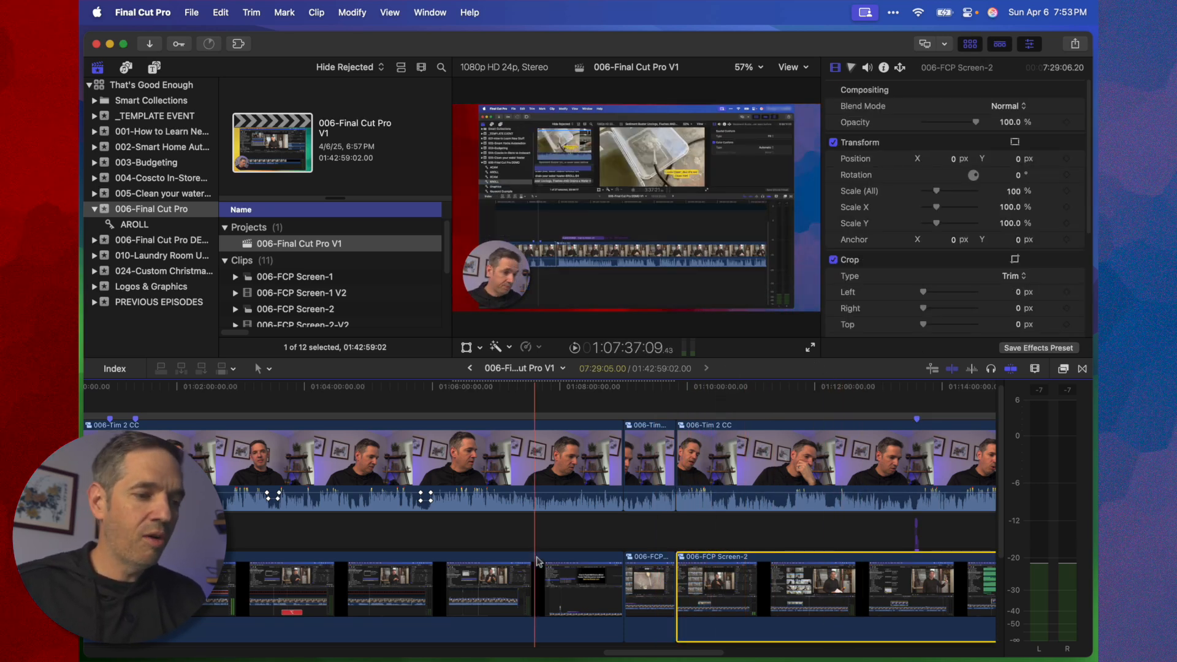
left_click(640, 586)
left_click(370, 288)
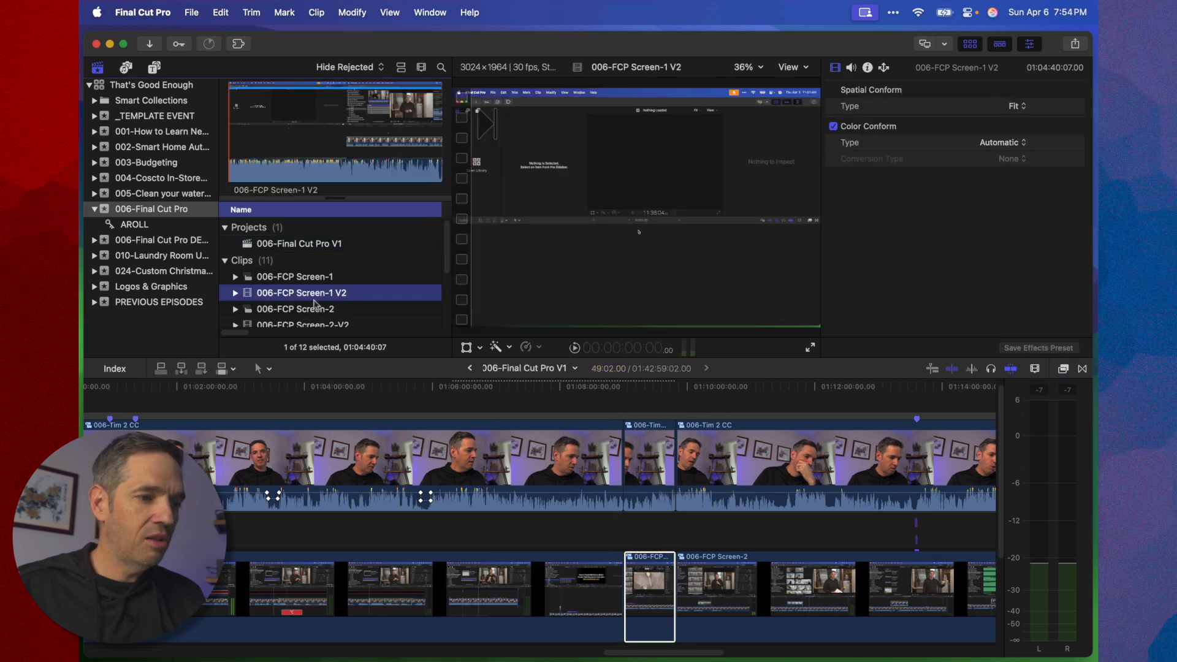
left_click(524, 460)
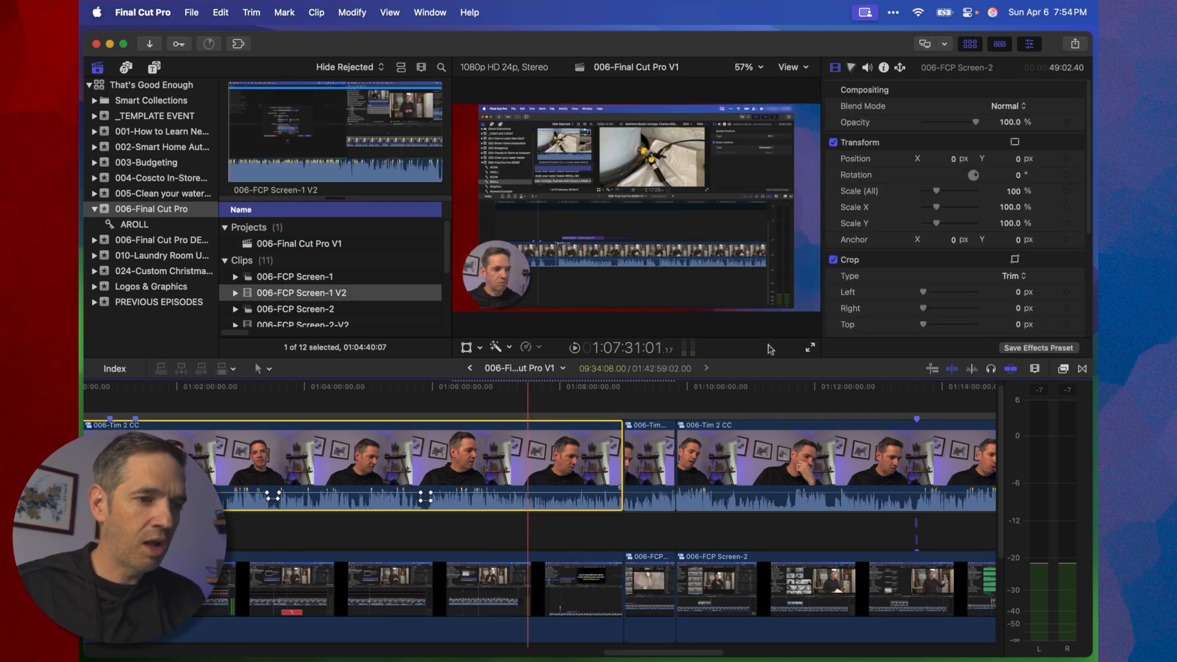
scroll(903, 124, "up", 5)
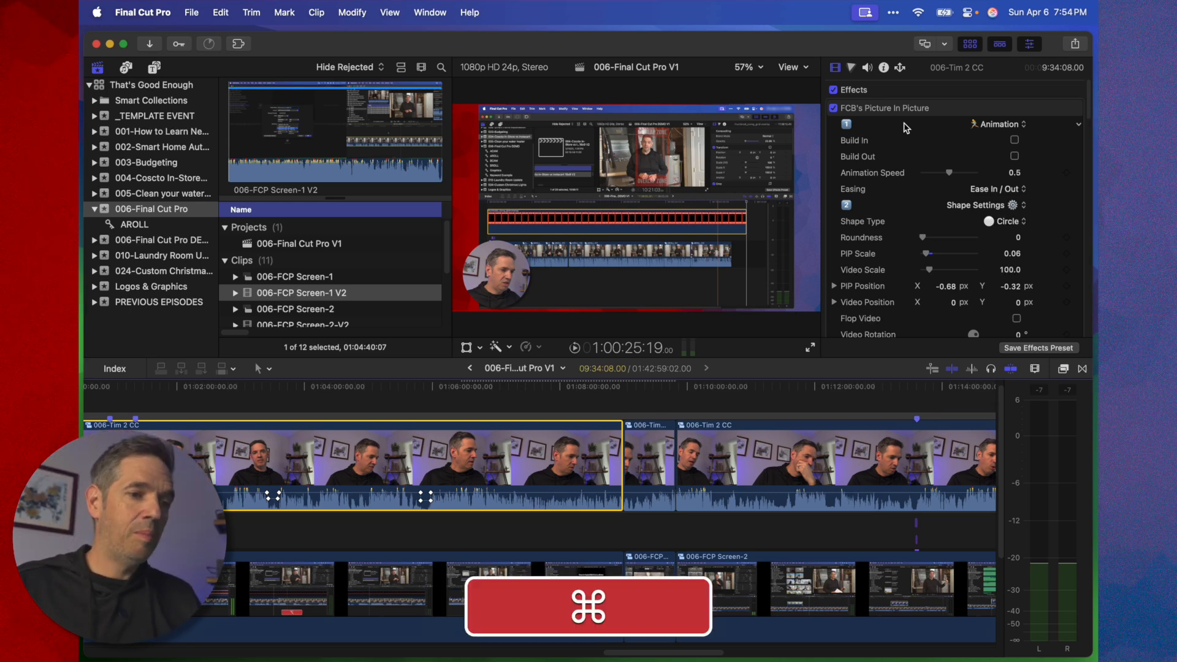
Toggle the inspector off and on again for the selected 006-Tim 2 CC clip, and expand it to full height
key("super+4")
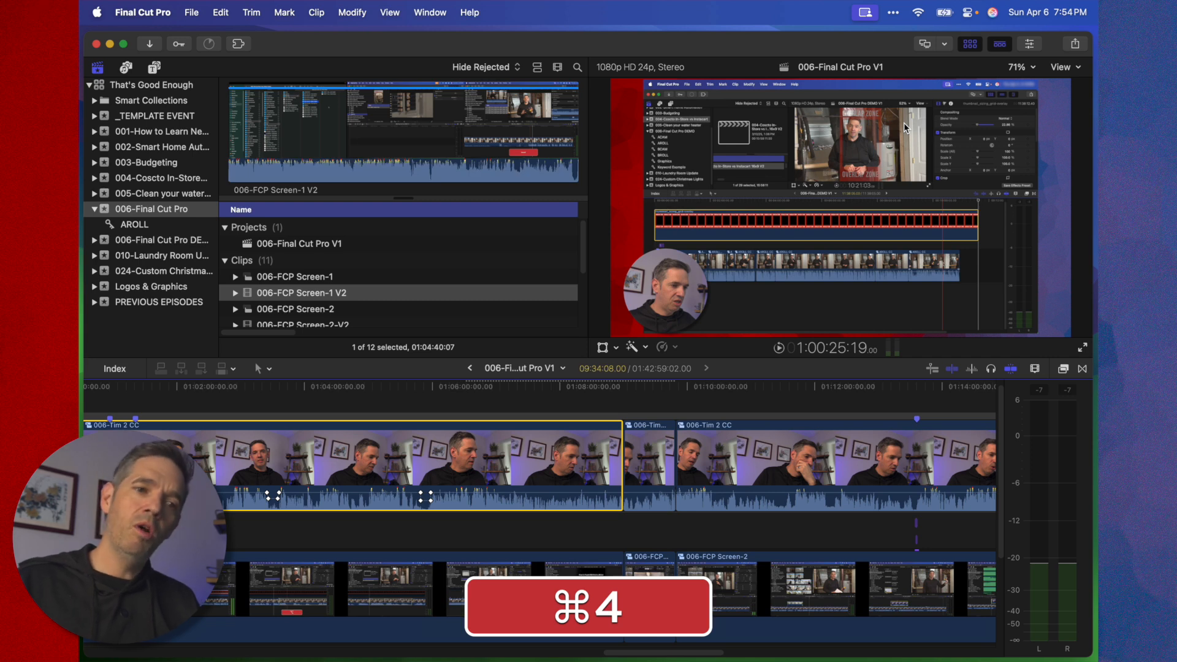
key("super+4")
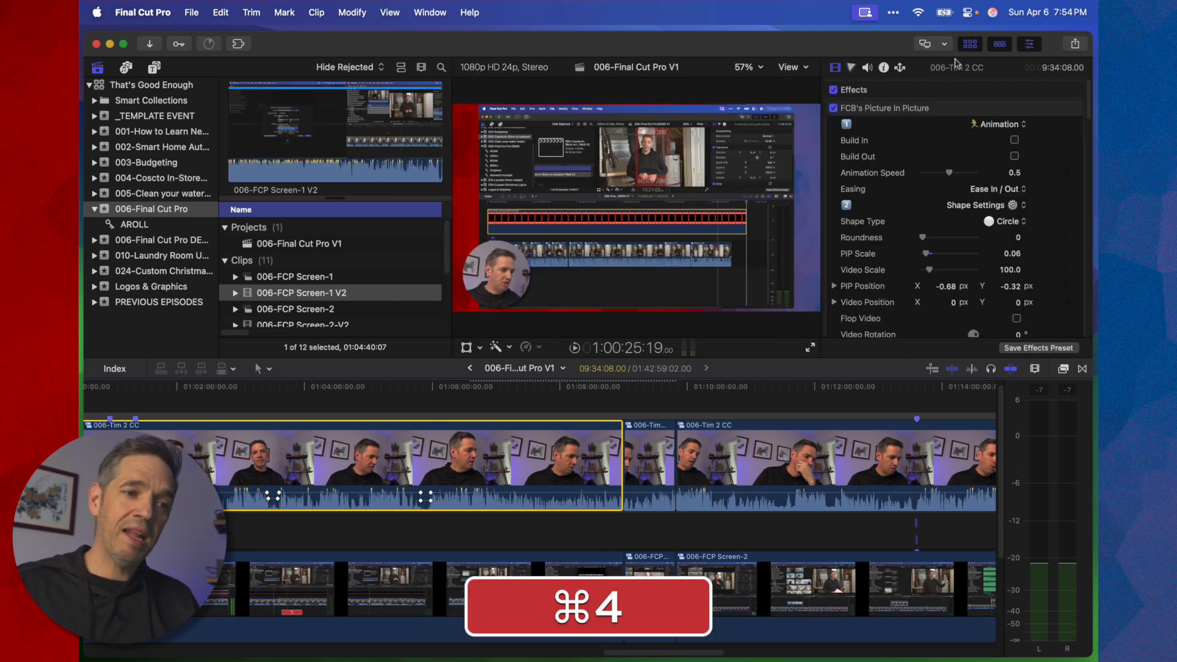
left_click(957, 71)
double_click(956, 71)
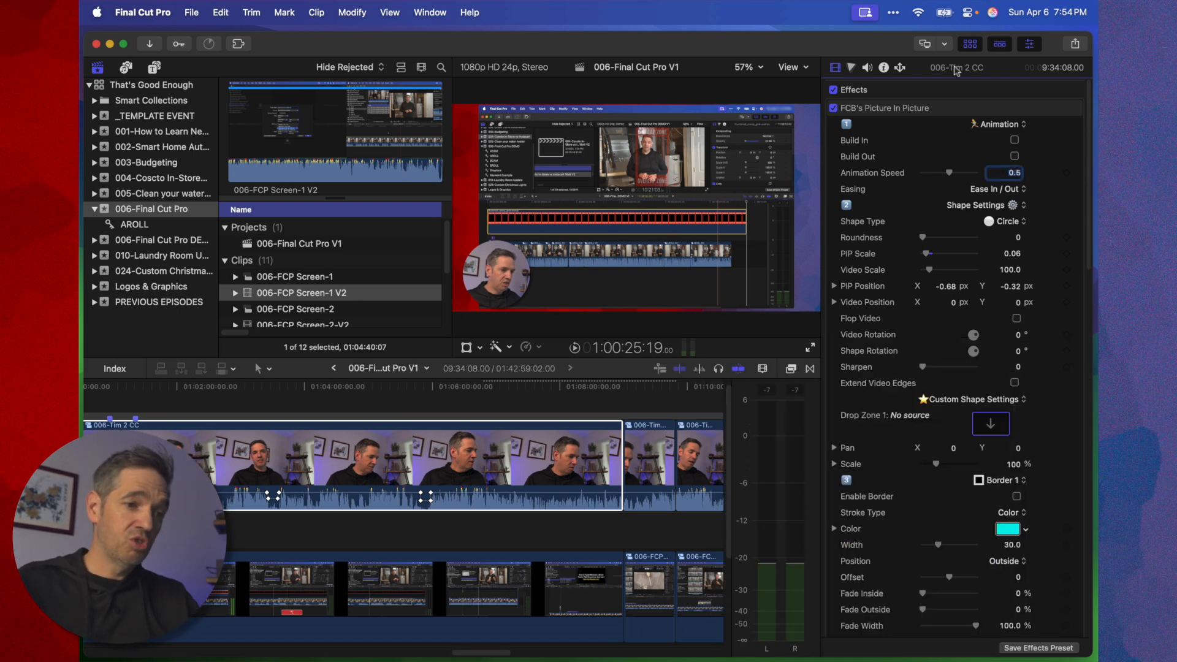
Look through the clip's picture-in-picture, drop shadow, transform and crop settings, and return the inspector to its shorter height
scroll(956, 251, "down", 8)
scroll(958, 260, "down", 20)
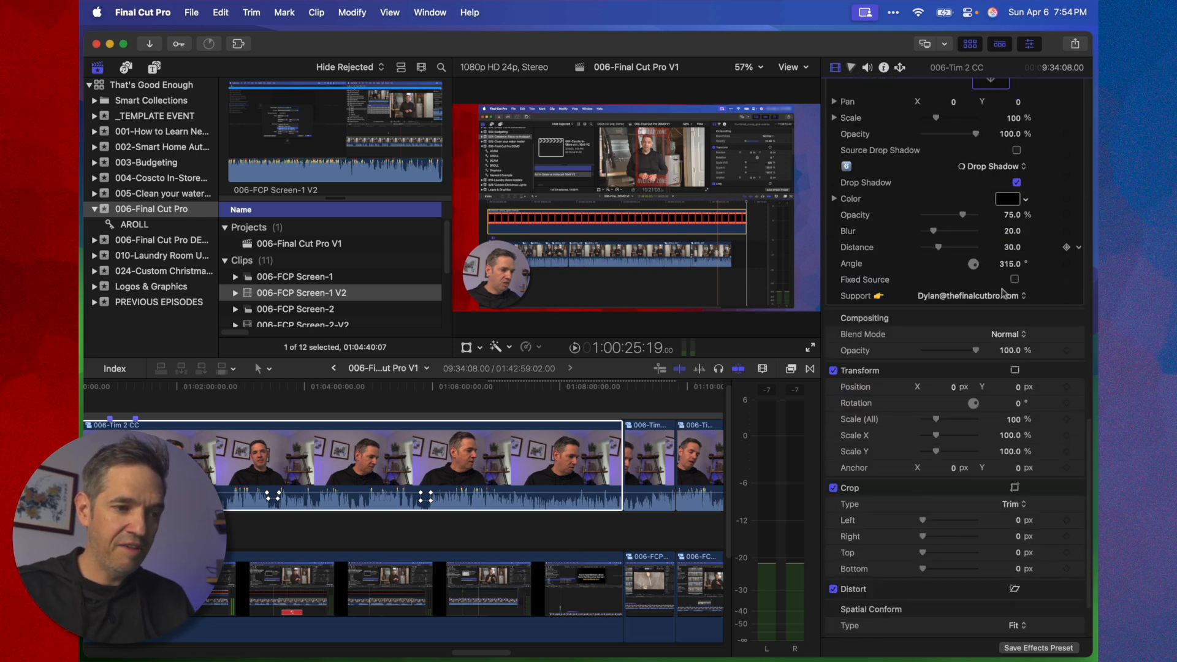
scroll(1005, 297, "up", 10)
scroll(1022, 300, "up", 10)
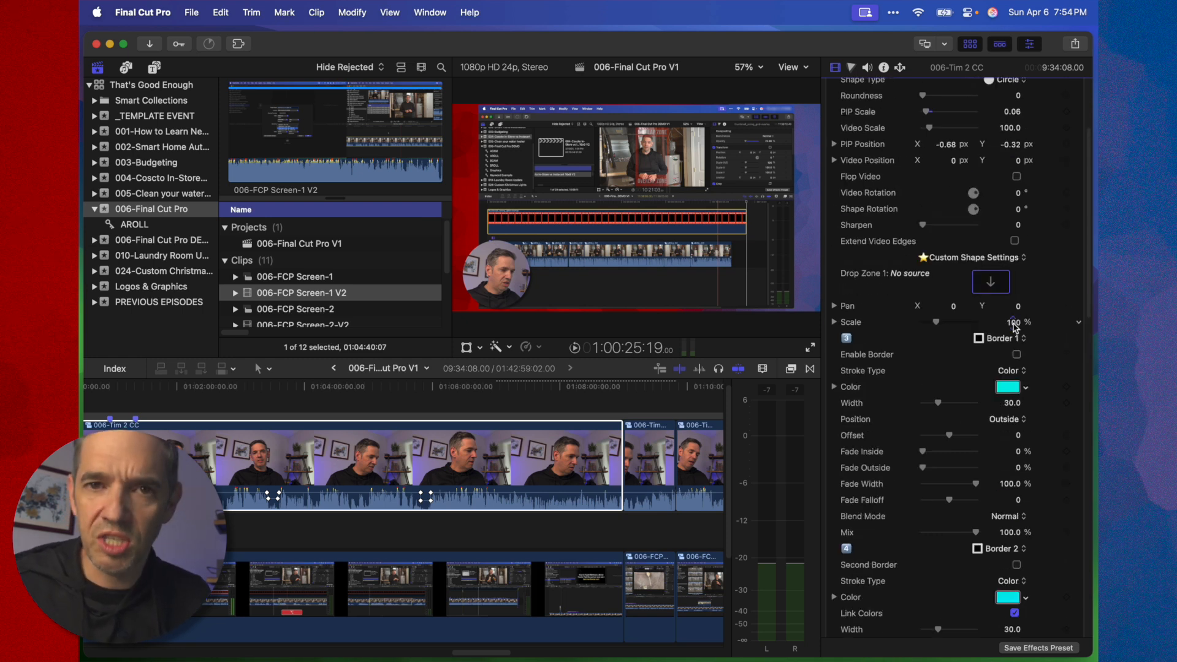
scroll(1015, 323, "up", 2)
double_click(979, 76)
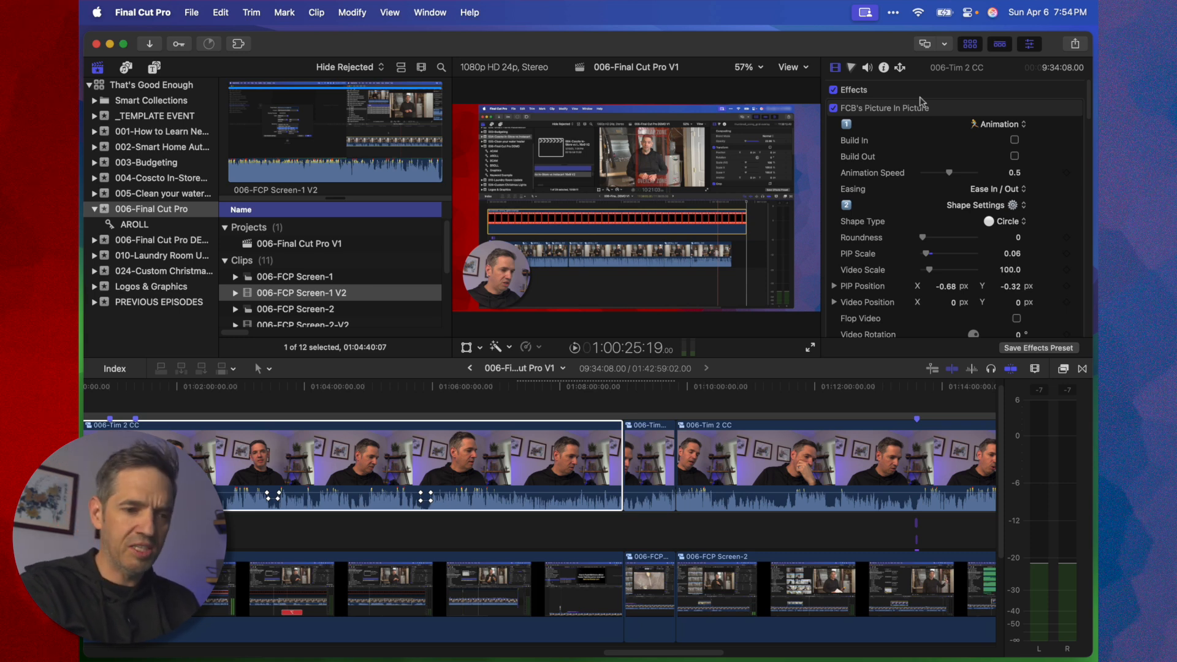
Hide the audio meters beside the timeline and show them again
key("shift+super+8")
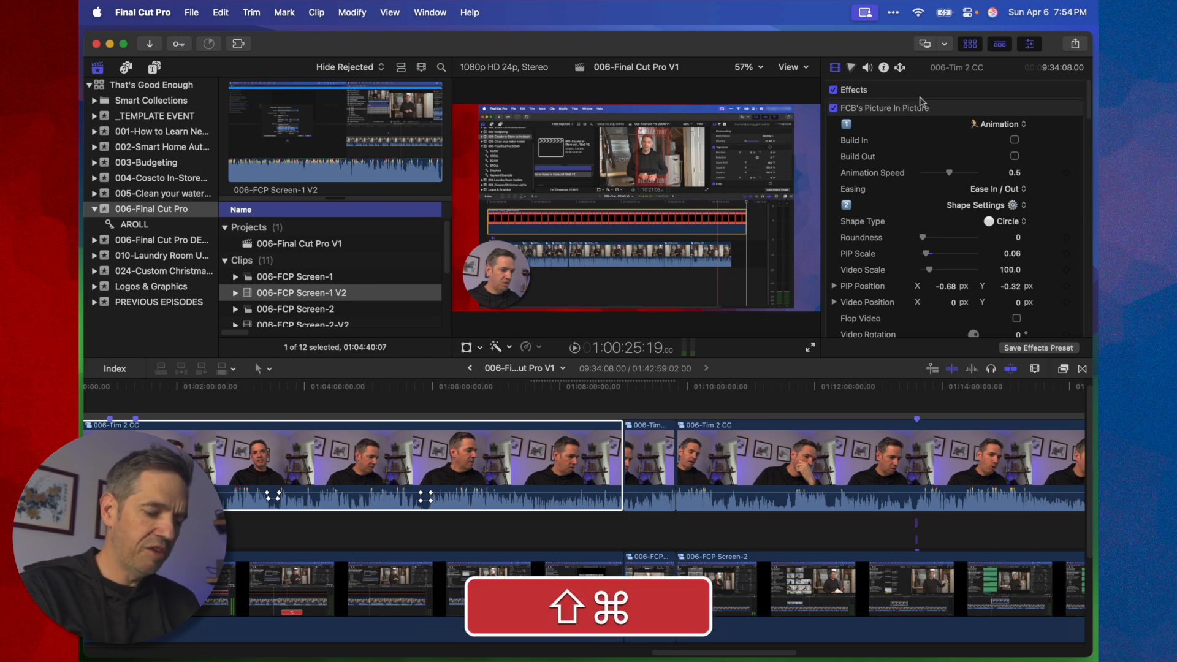
key("shift+super+8")
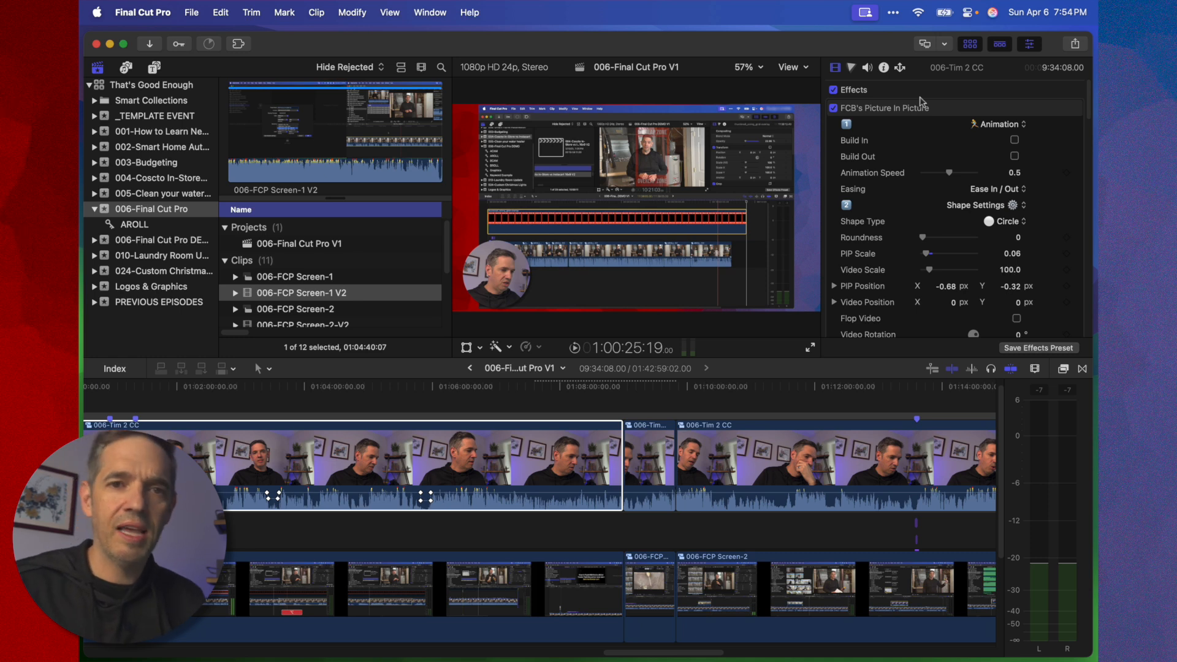
key("alt+super+8")
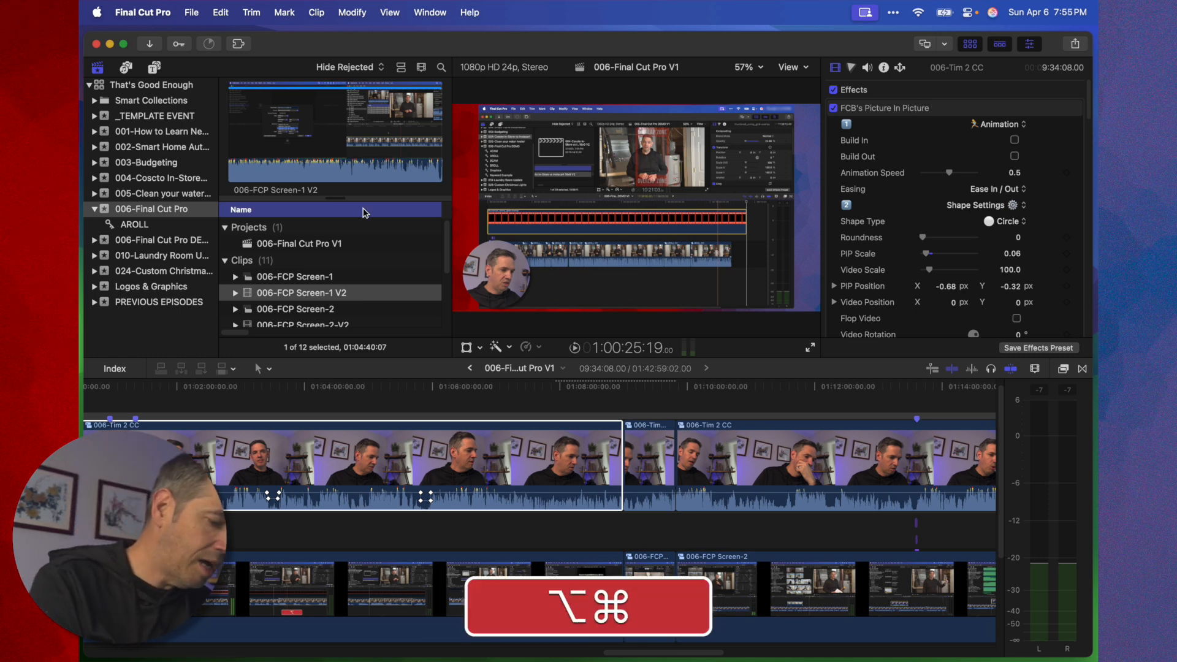
Open the Record Voiceover window and close it again
key("alt+super+8")
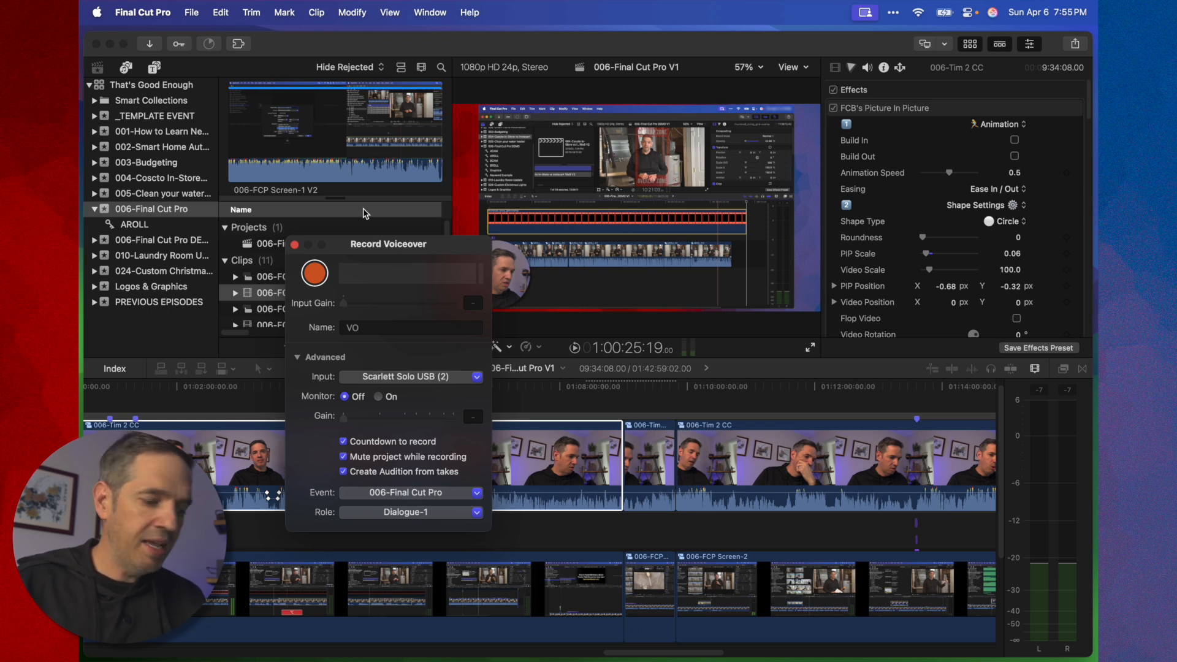
key("alt+super+8")
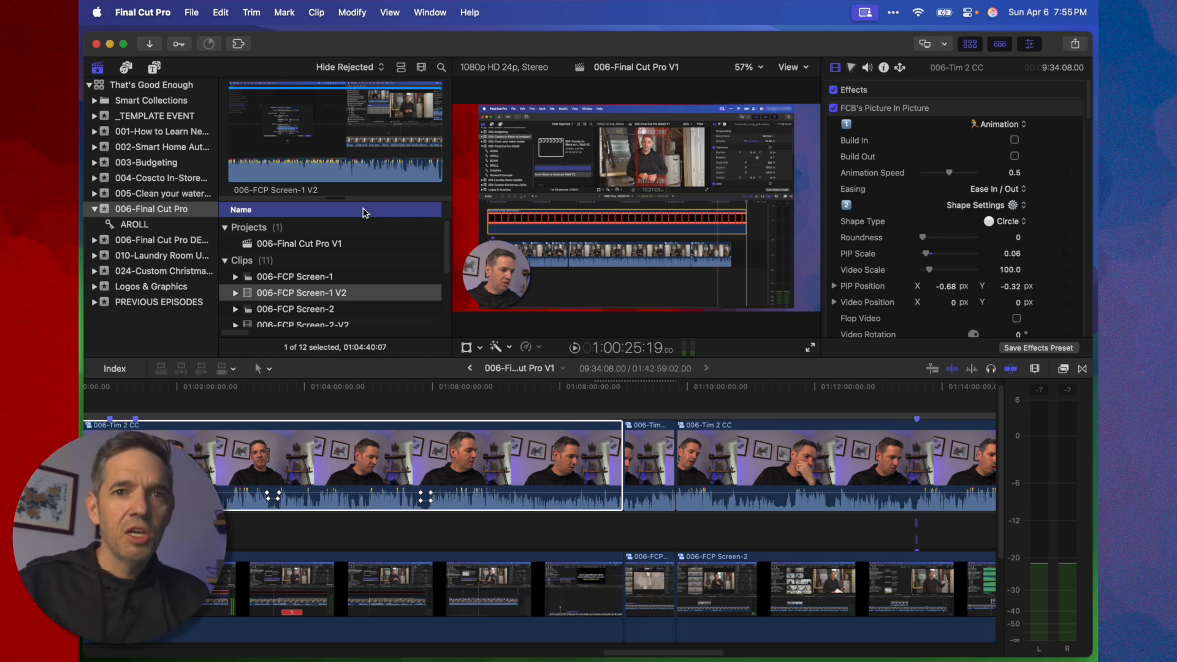
key("ctrl")
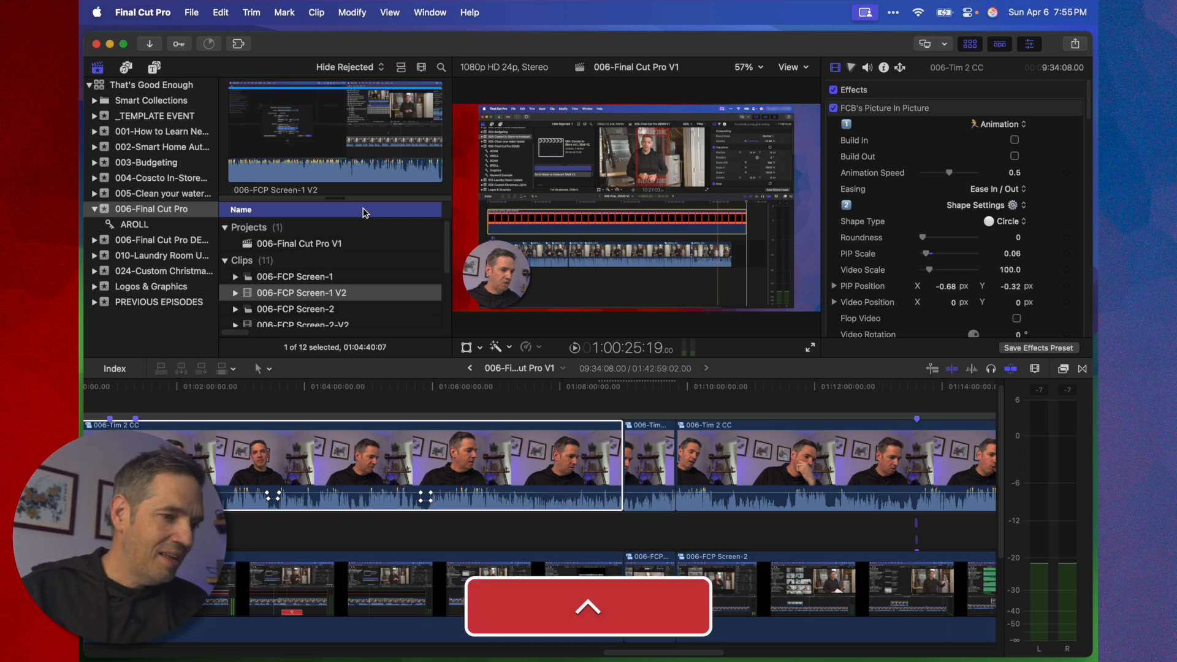
Select the short 006-FCP Screen-2 clip near 01:09:00:00 in the timeline, and briefly play the footage around its start
left_click(547, 493)
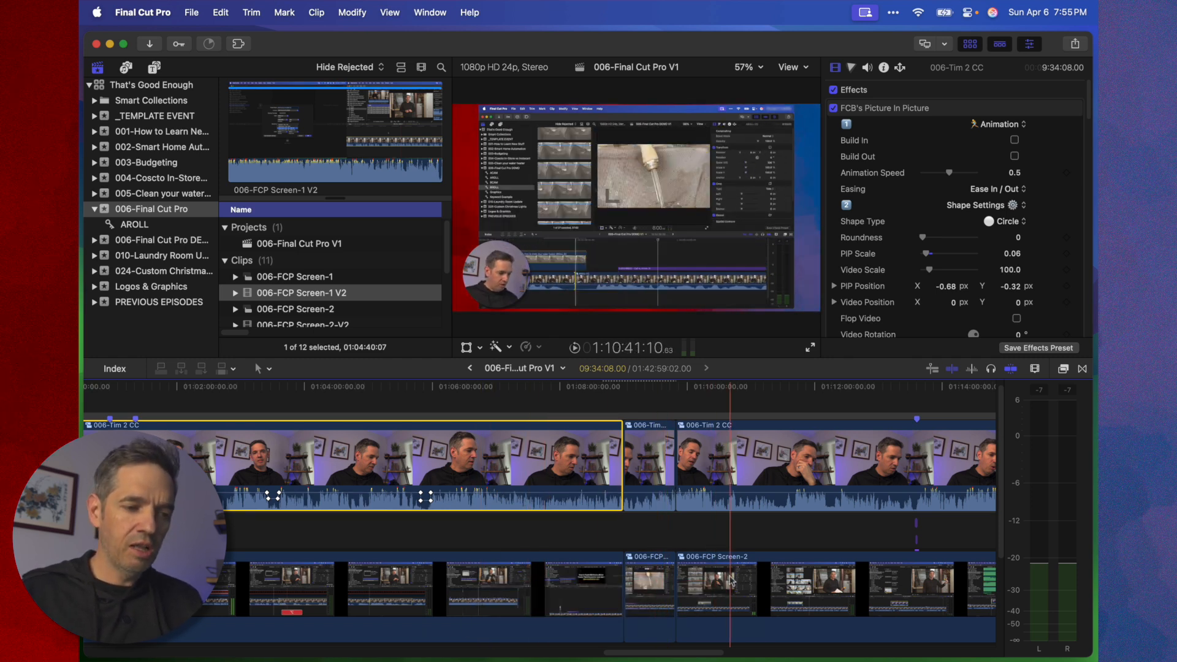
left_click(659, 583)
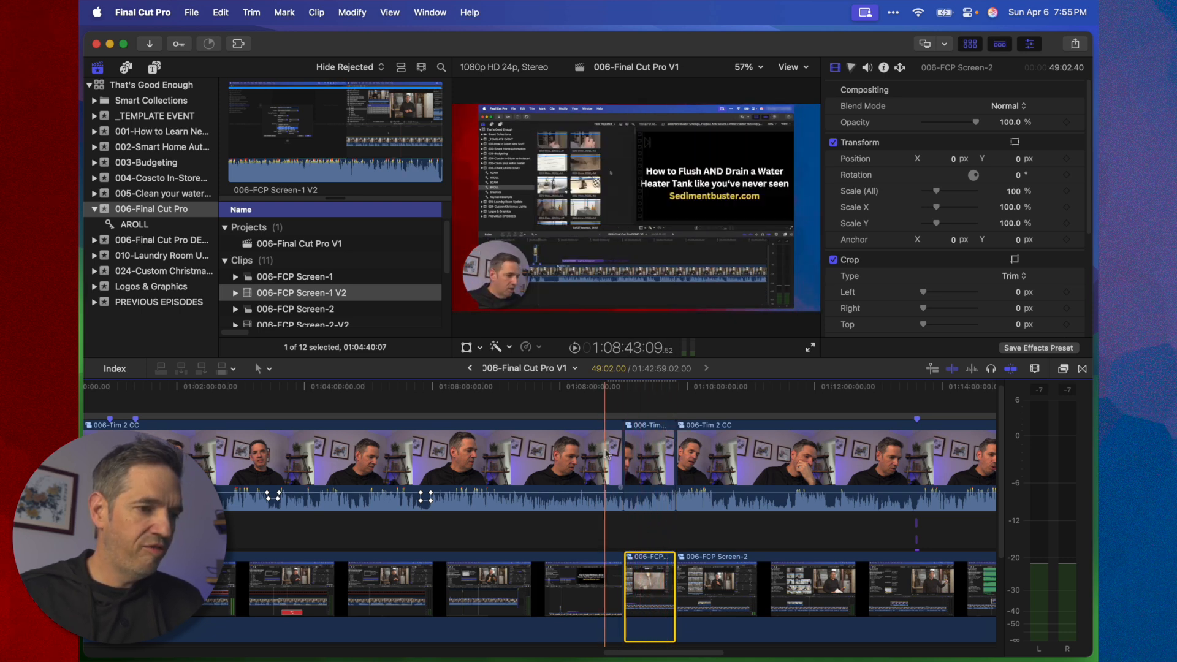
key("space")
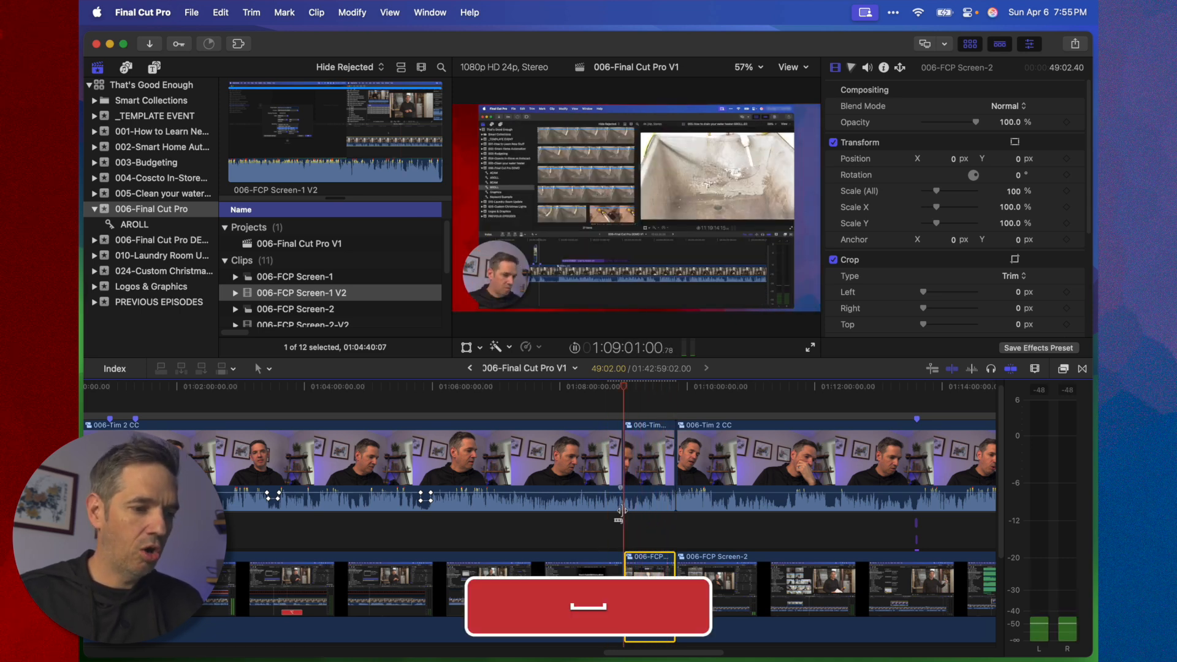
key("ctrl+space")
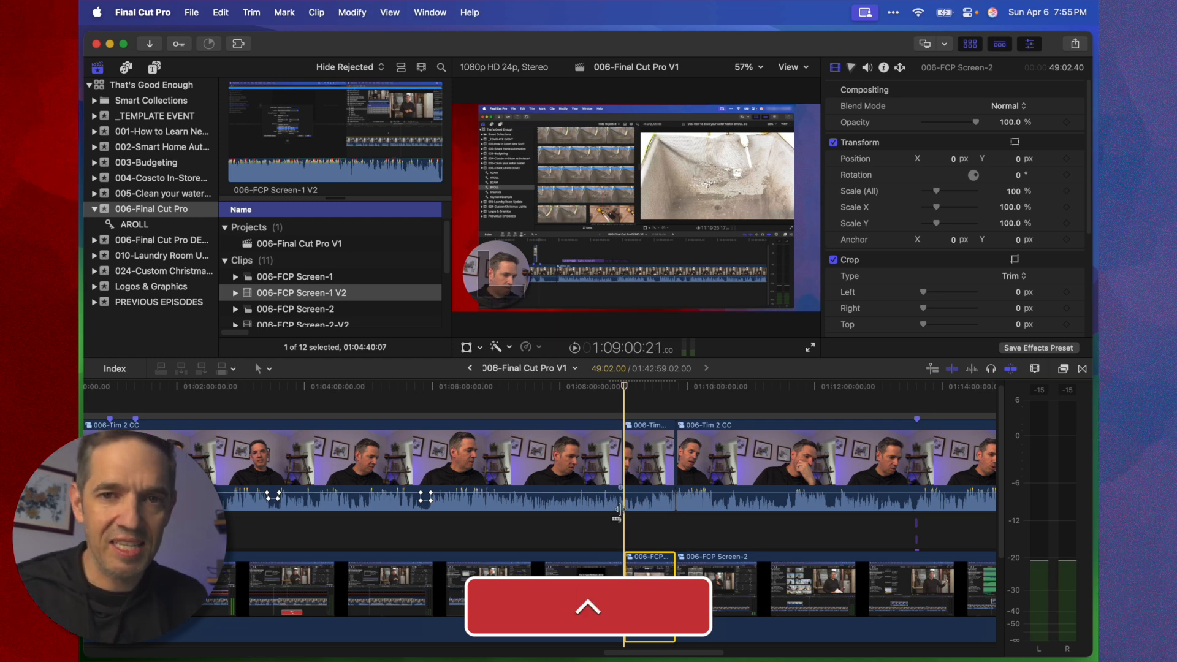
Zoom in on the selected 006-FCP Screen-2 clip, try a duration of 30:00 (30 seconds) on it, and undo the change
key("super+equal")
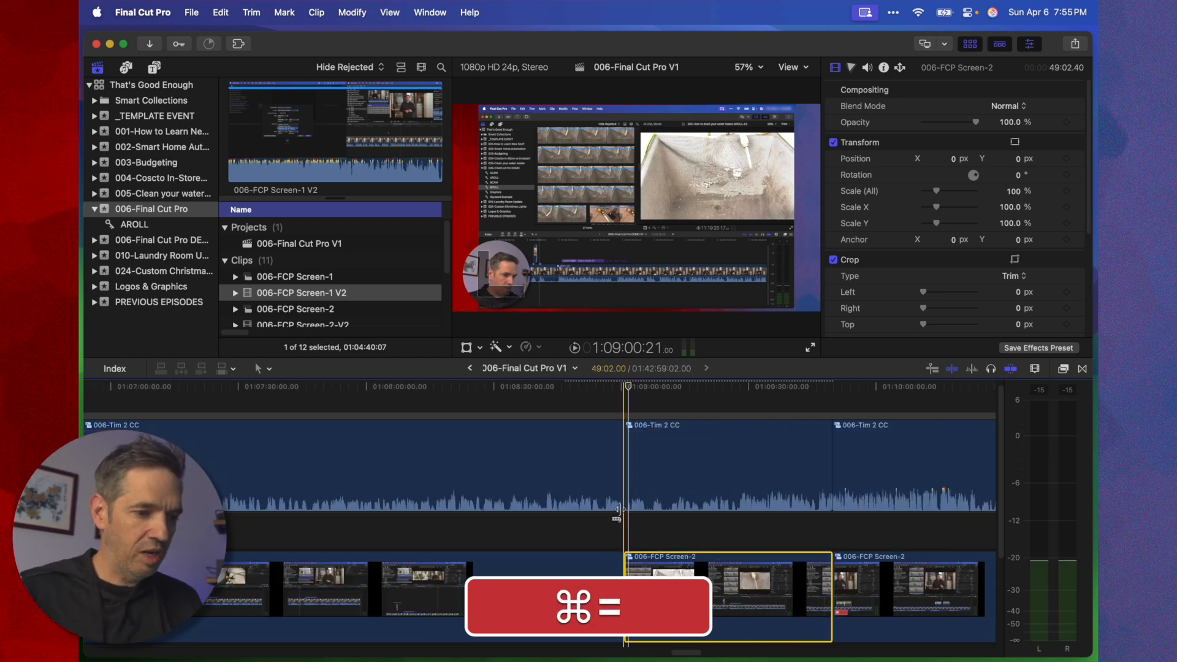
key("shift+super+equal")
key("ctrl+shift+super+equal")
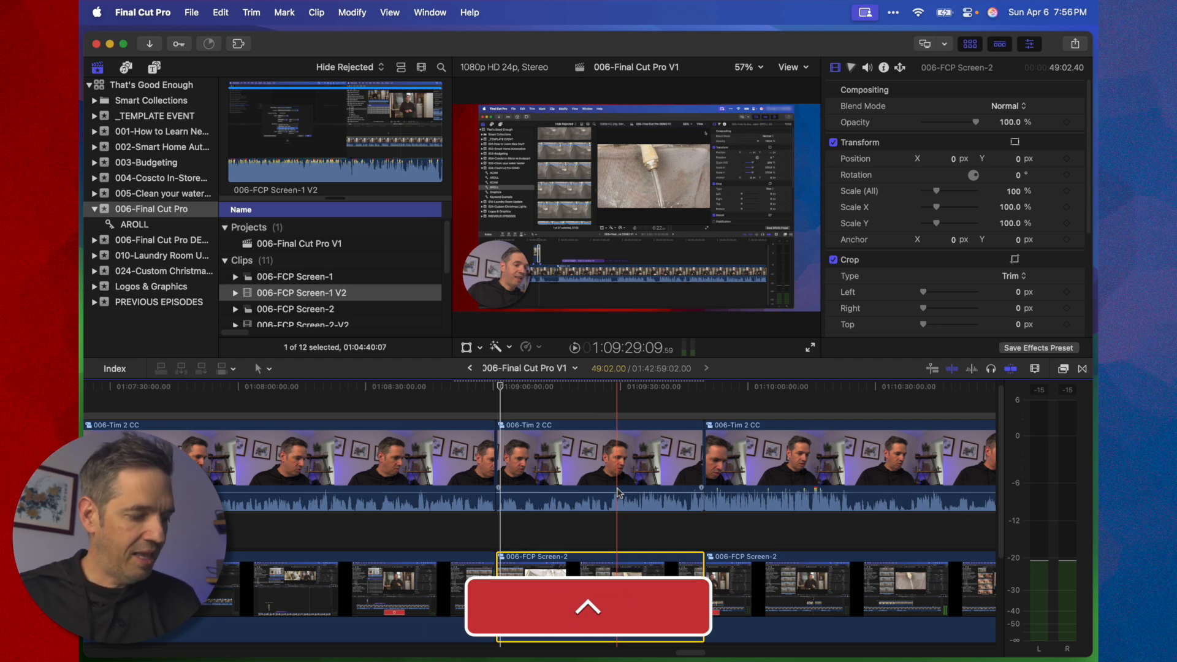
key("ctrl+d")
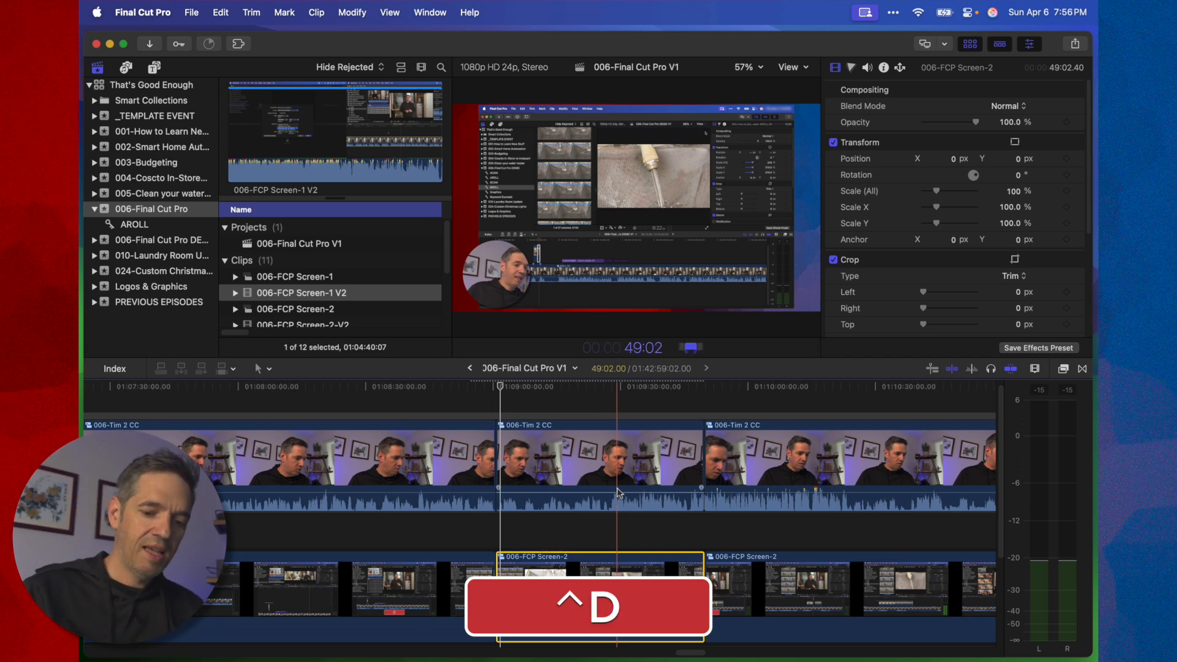
type("106")
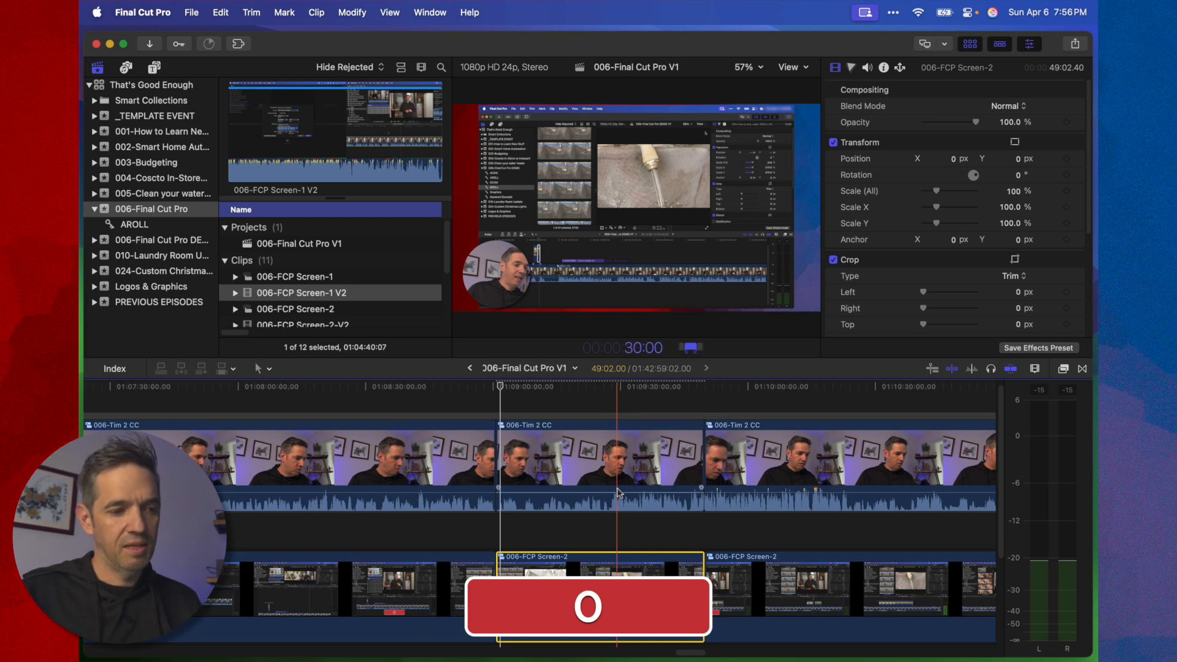
key("Return")
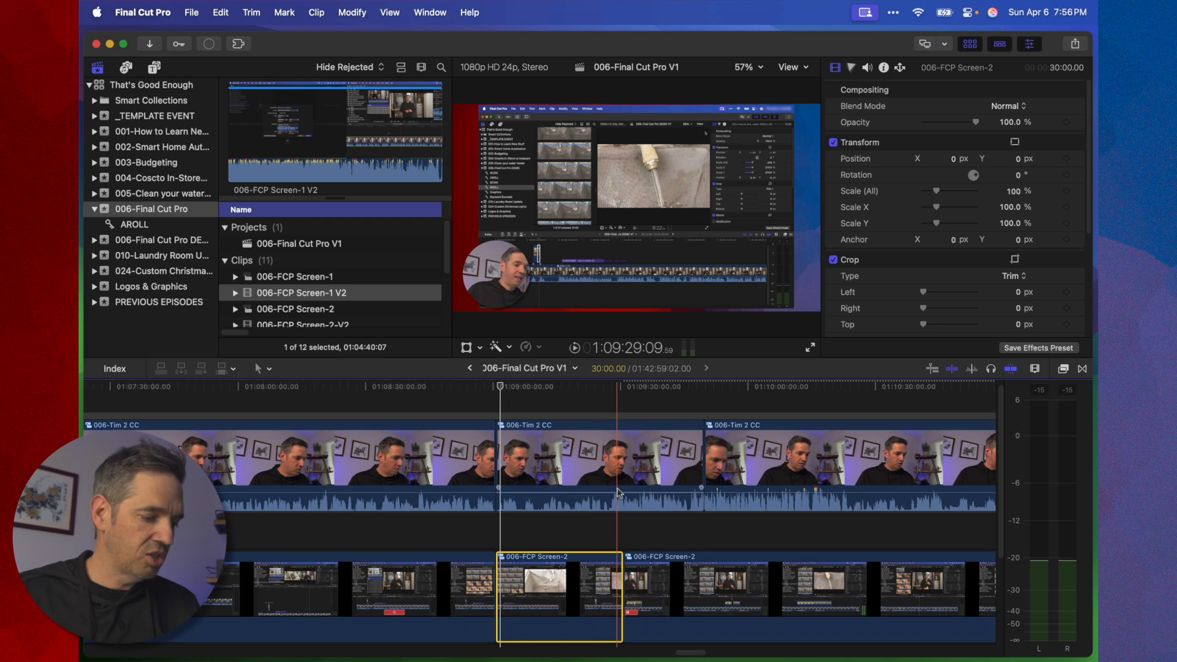
key("super+z")
Try a duration of 1:06 (1 second 6 frames) on the selected 006-FCP Screen-2 clip and undo the change
key("ctrl+d")
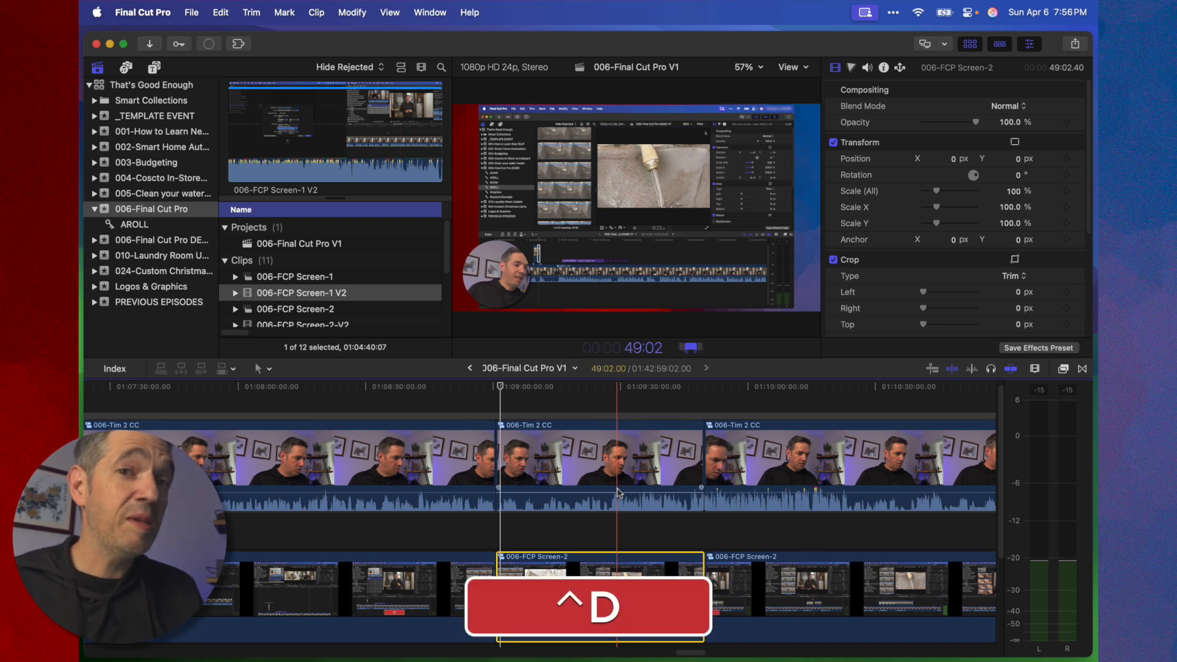
type("30")
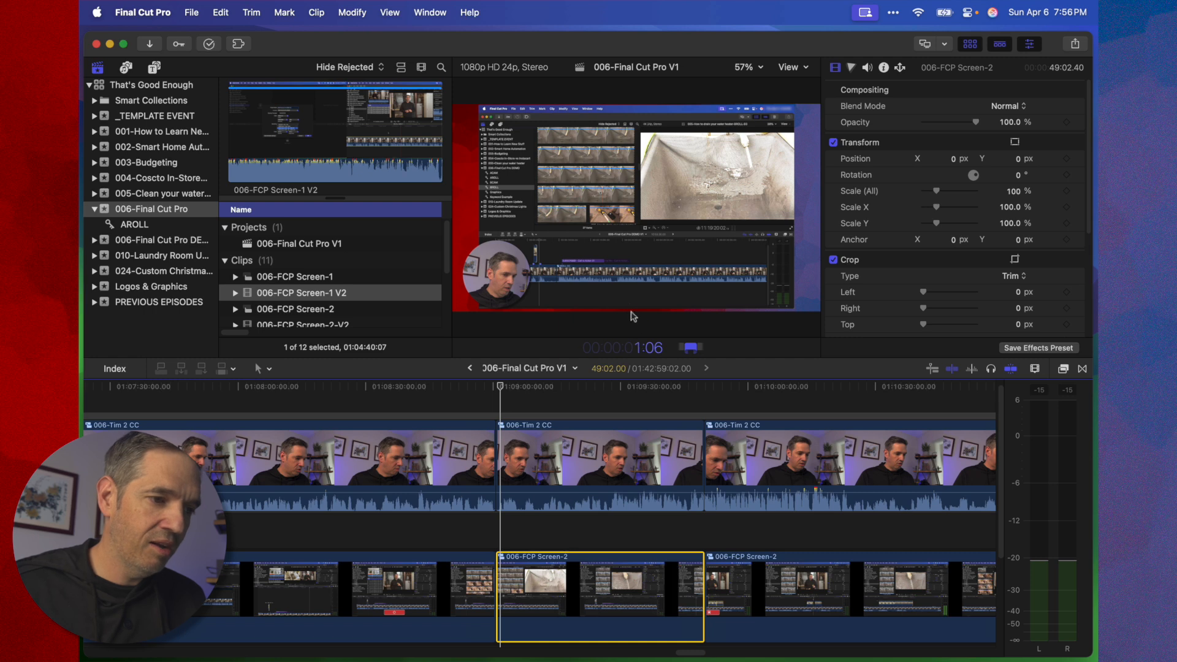
key("Return")
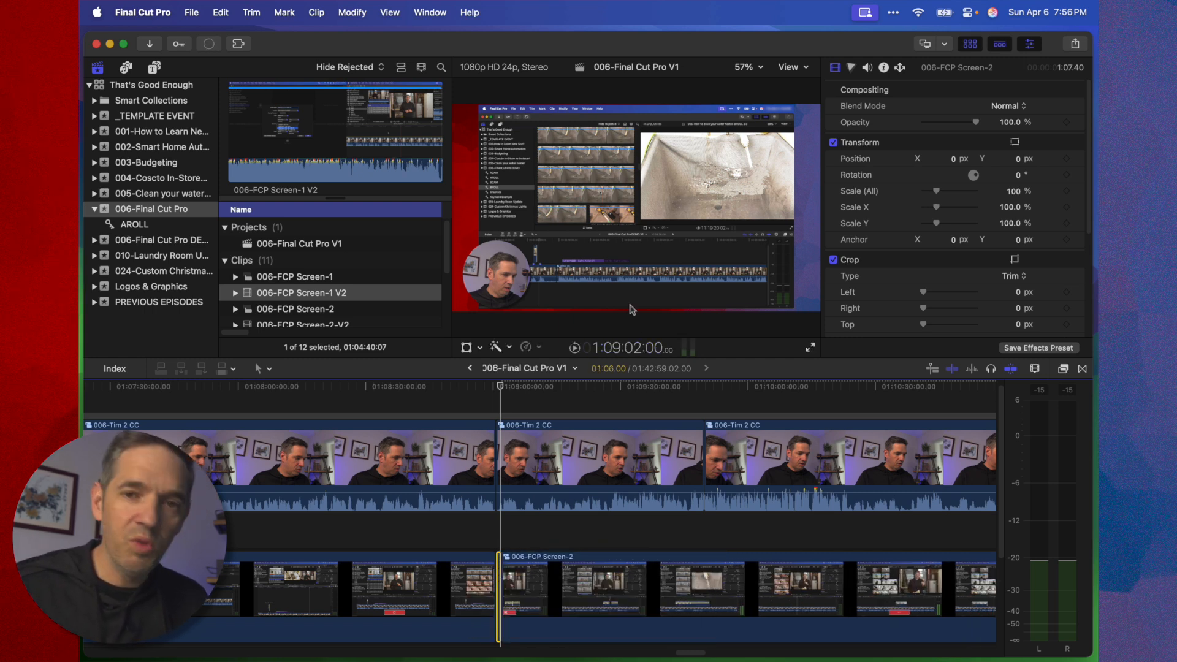
key("super+z")
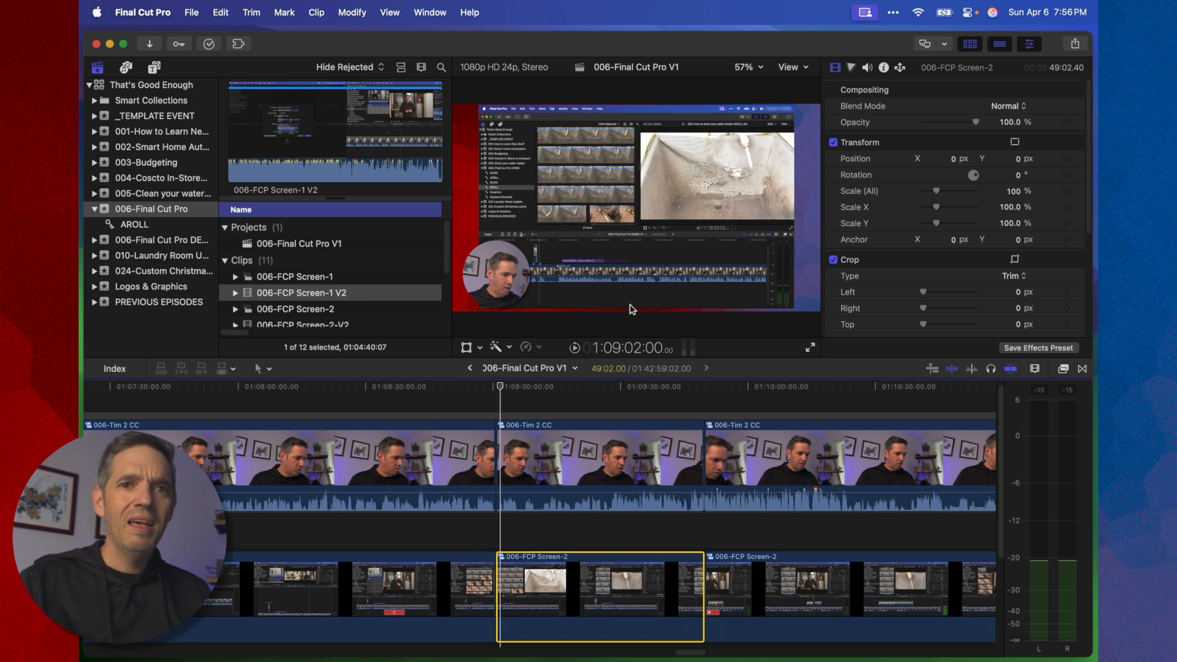
Move the playhead to 00:30:00:00 by timecode and fit the whole project in the timeline
key("ctrl")
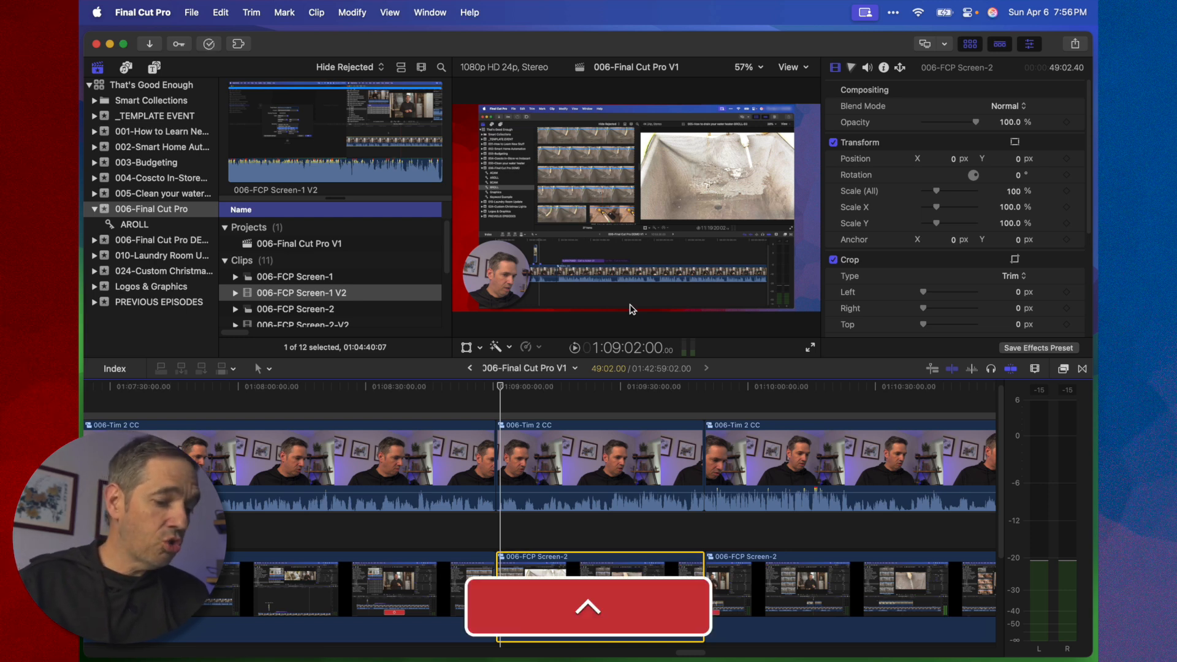
key("ctrl+p")
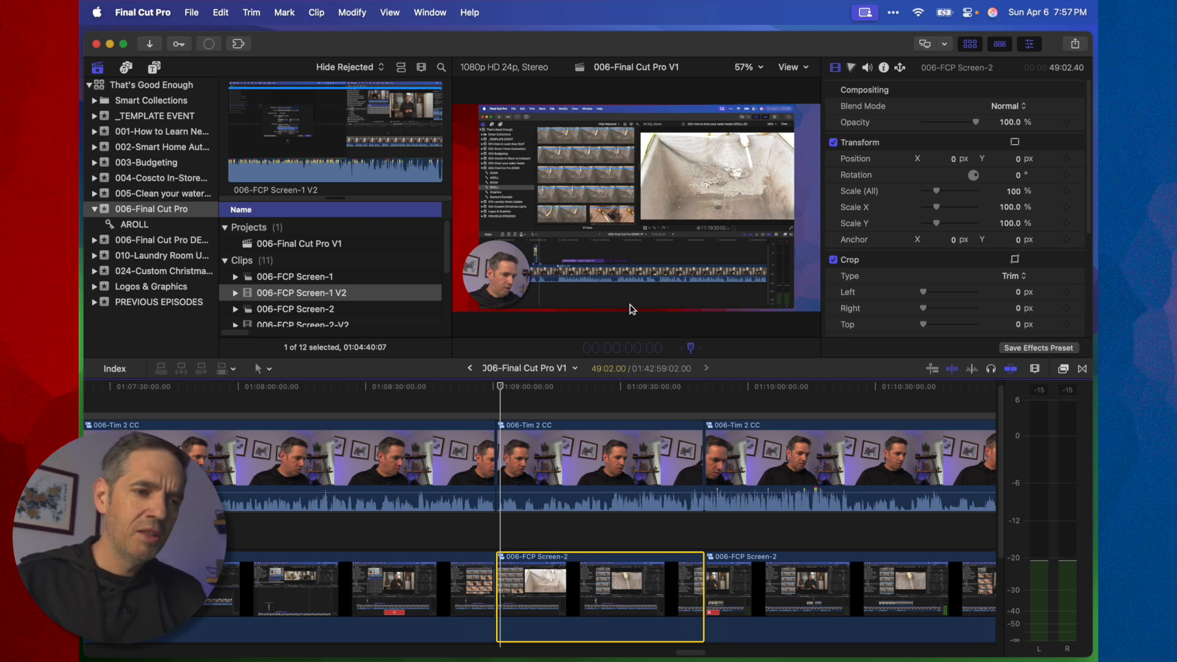
type("3000")
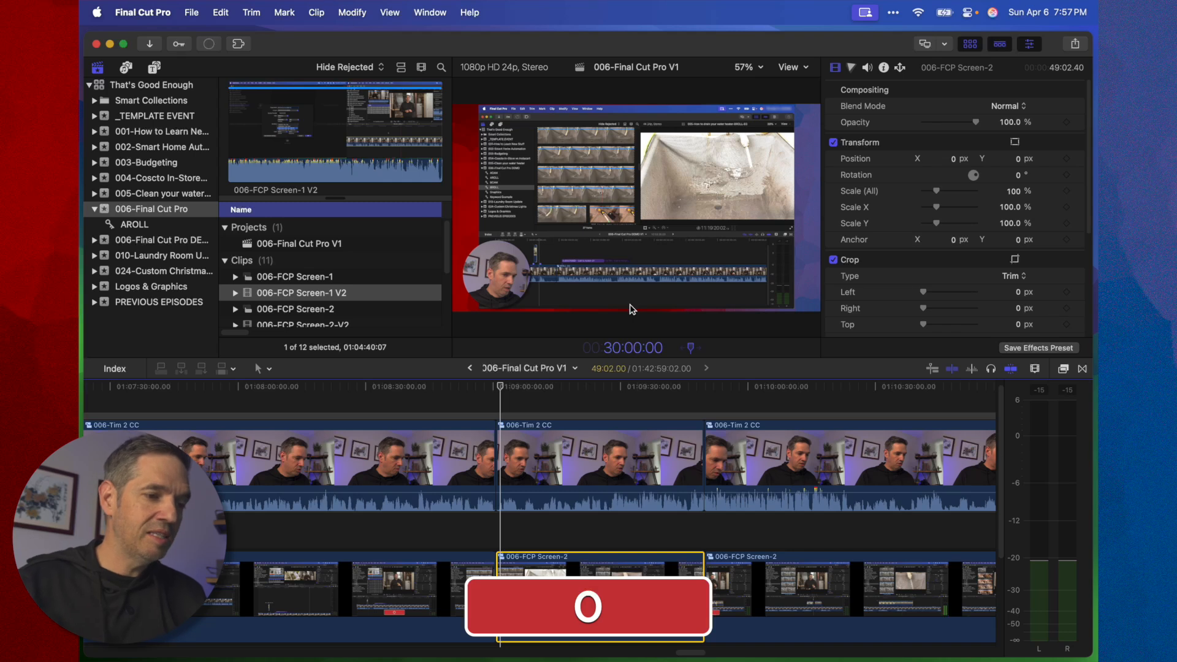
key("Return")
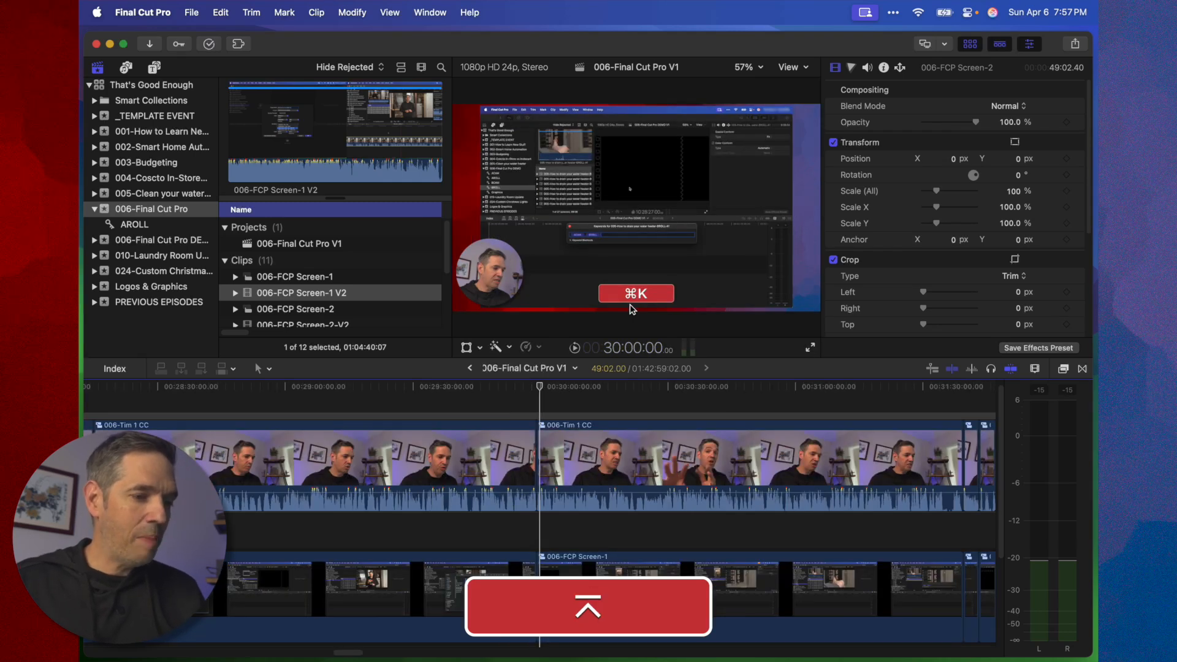
key("shift")
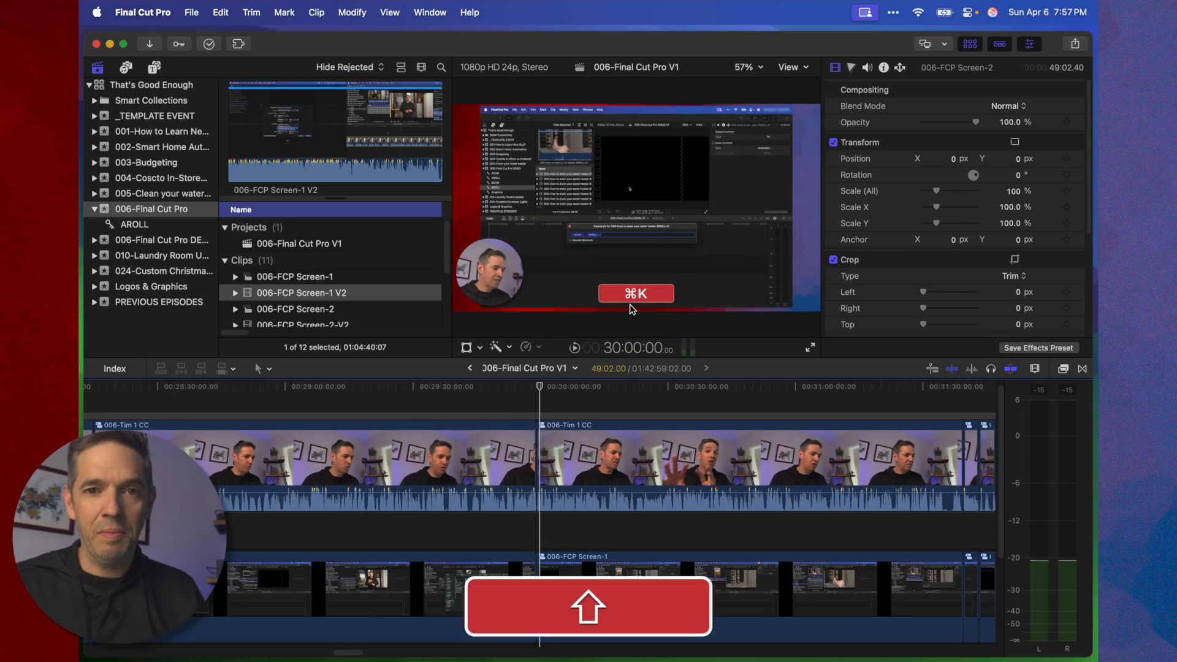
key("shift+z")
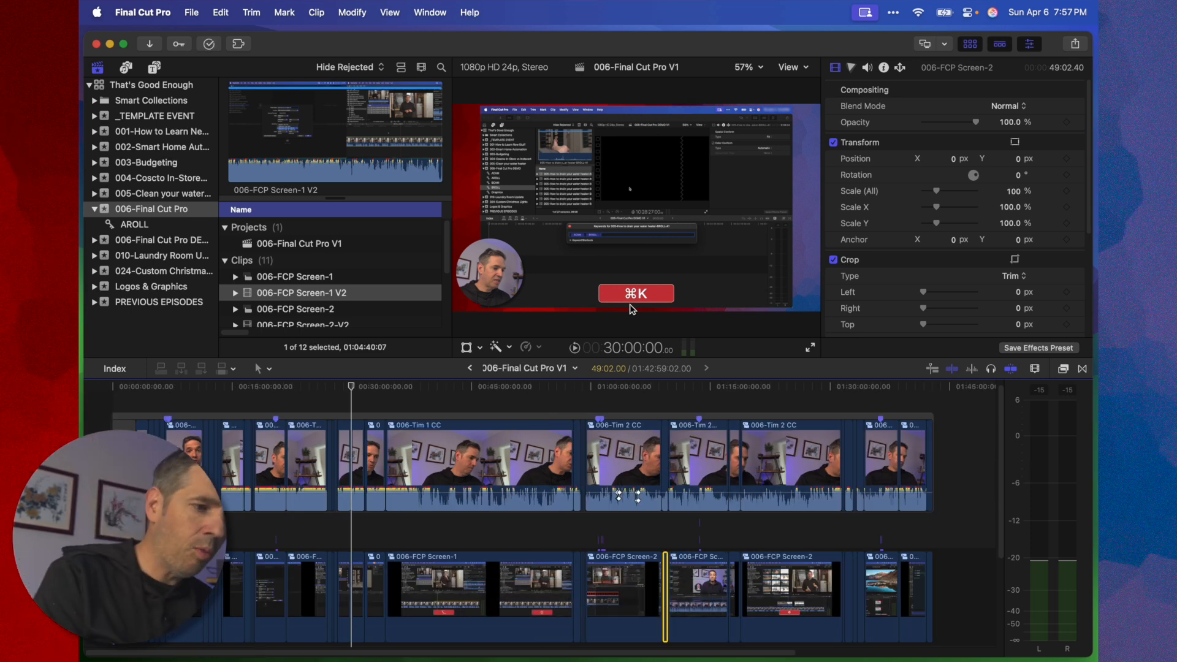
Move the playhead to 01:00:00:00 by entering the timecode
key("m")
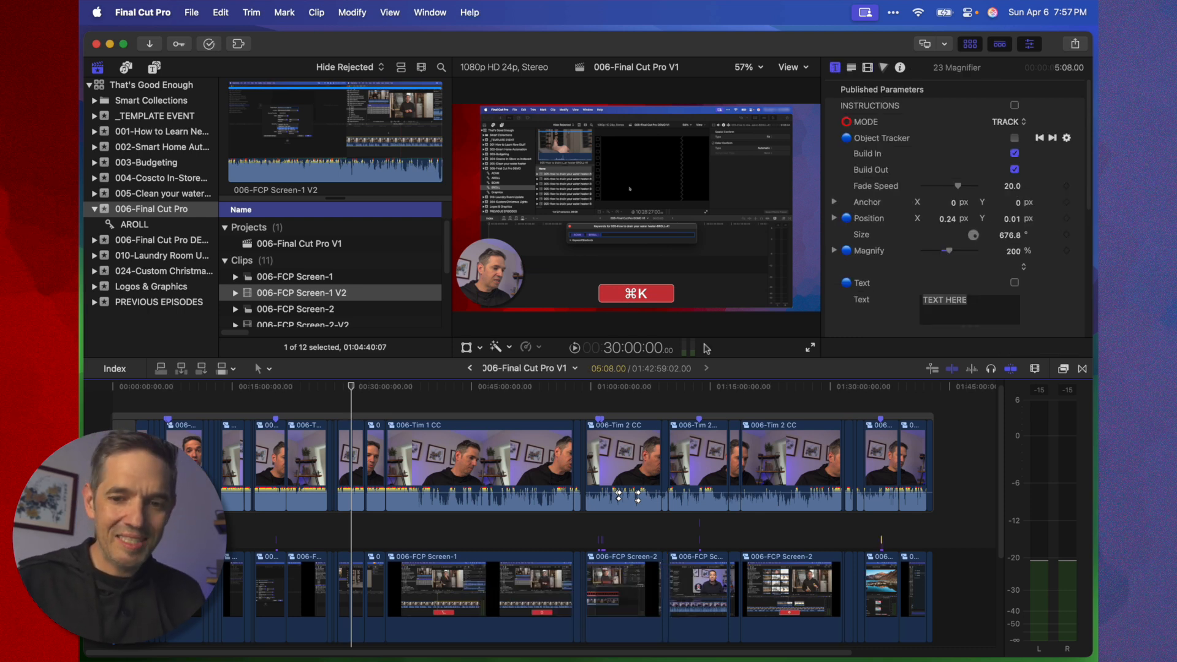
key("ctrl+p")
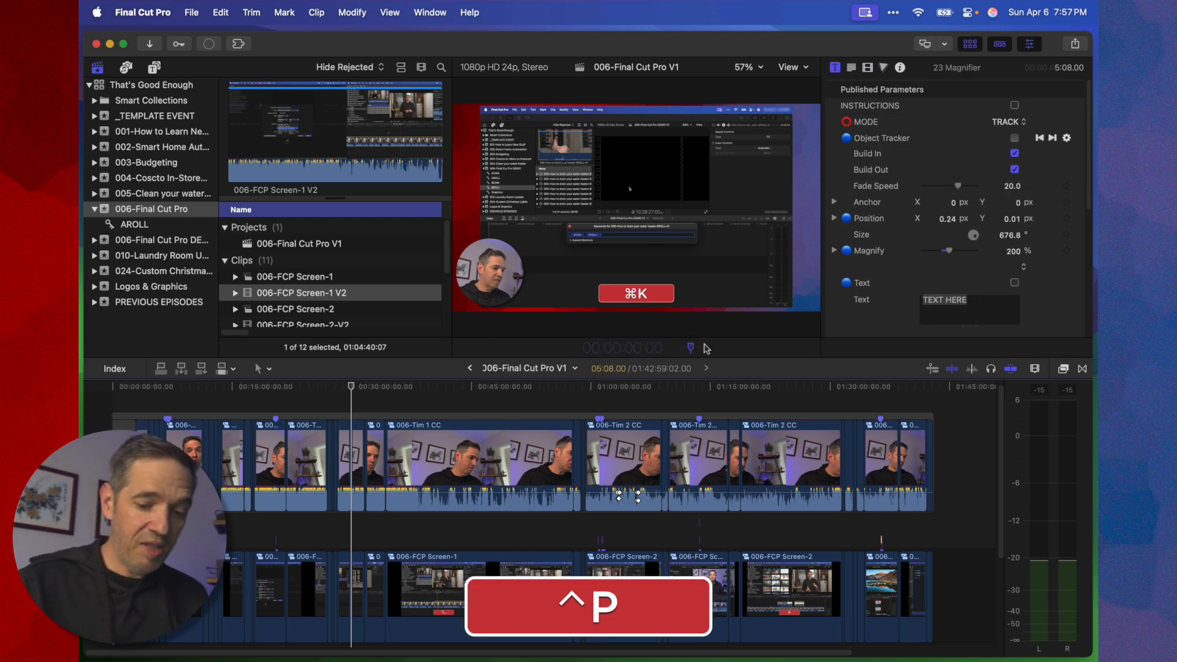
type("10000")
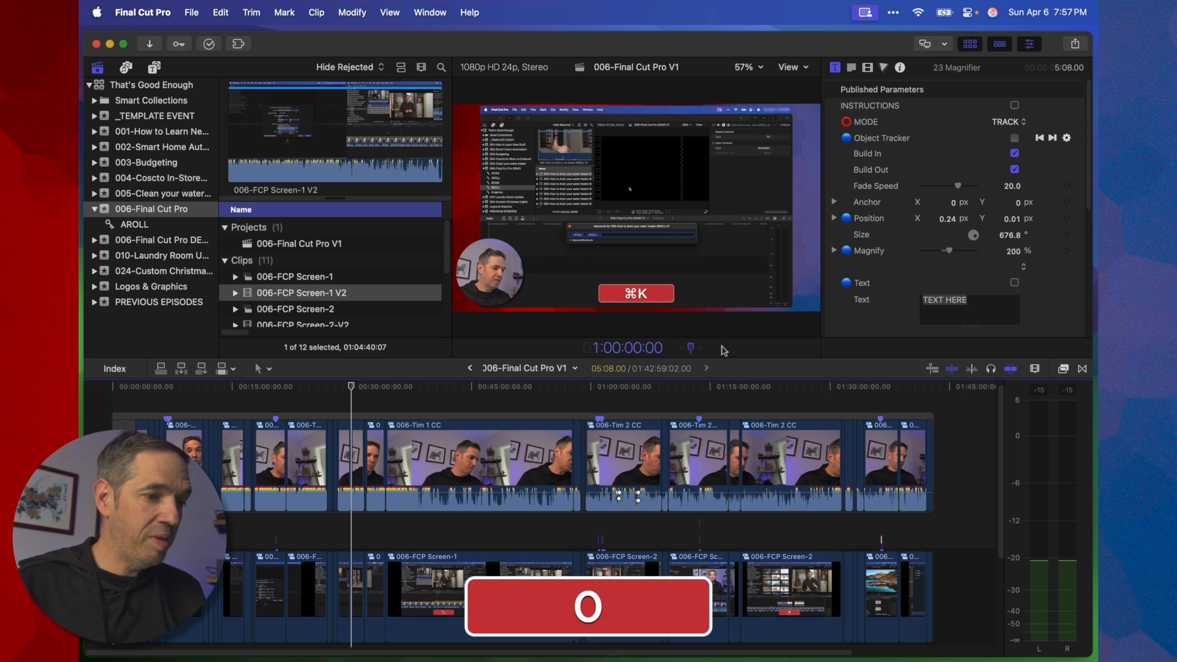
key("Return")
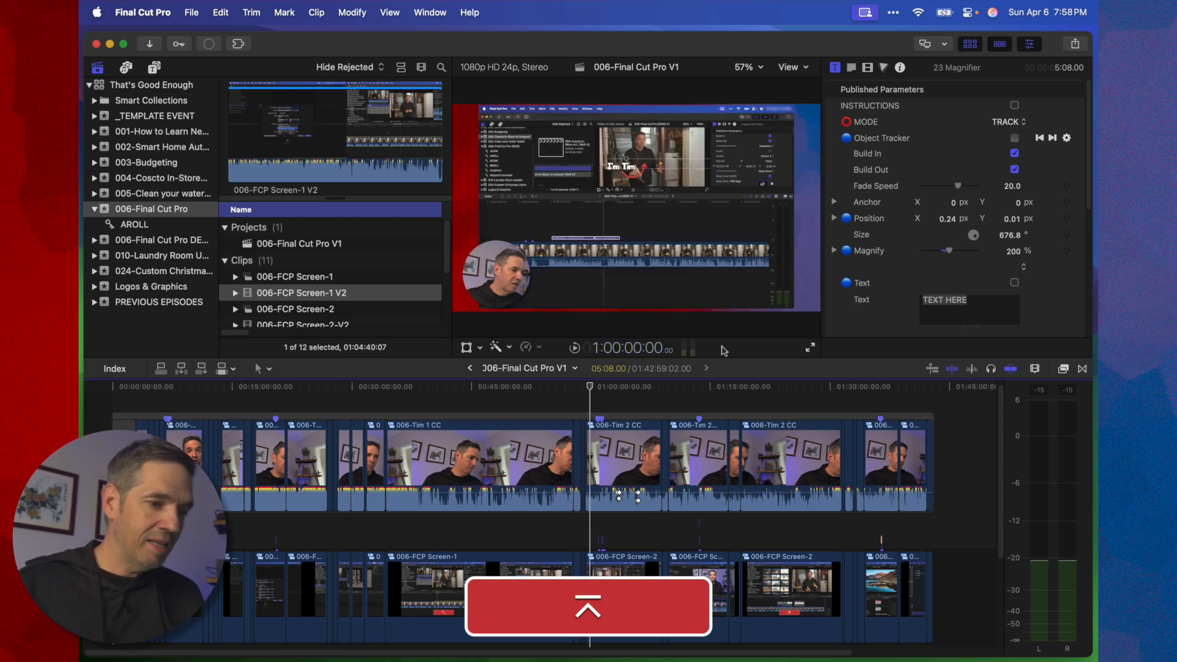
key("m")
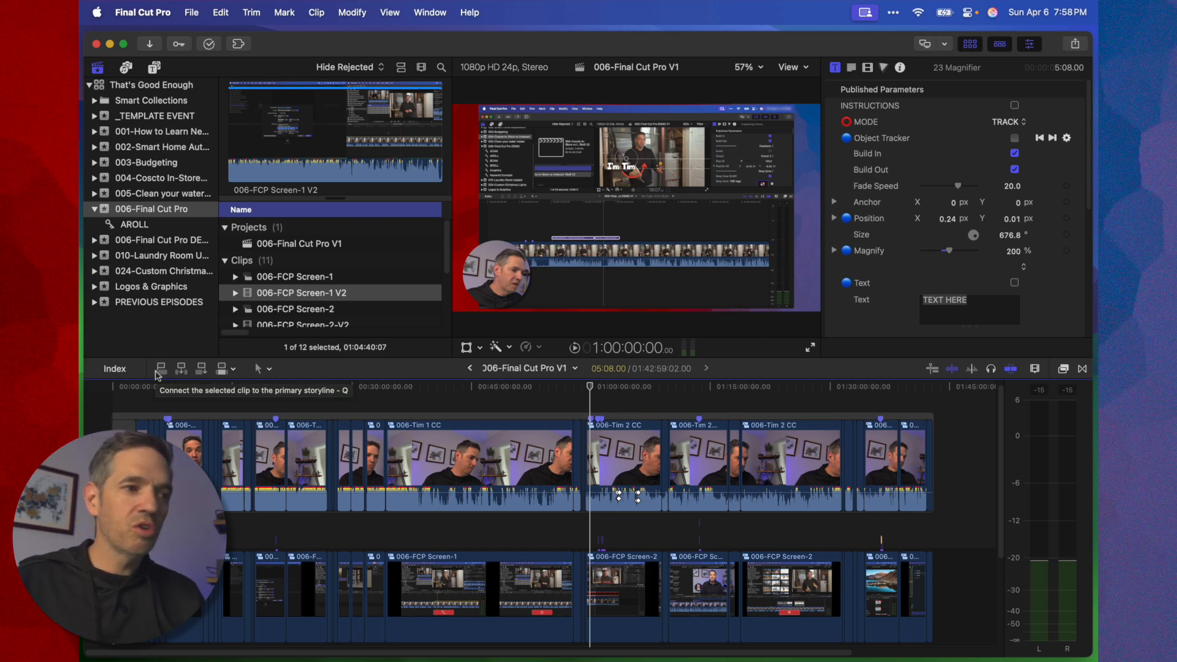
Try connecting the browser clip 006-Tim 2 CC to the primary storyline at the playhead, and undo the connection
scroll(343, 257, "down", 3)
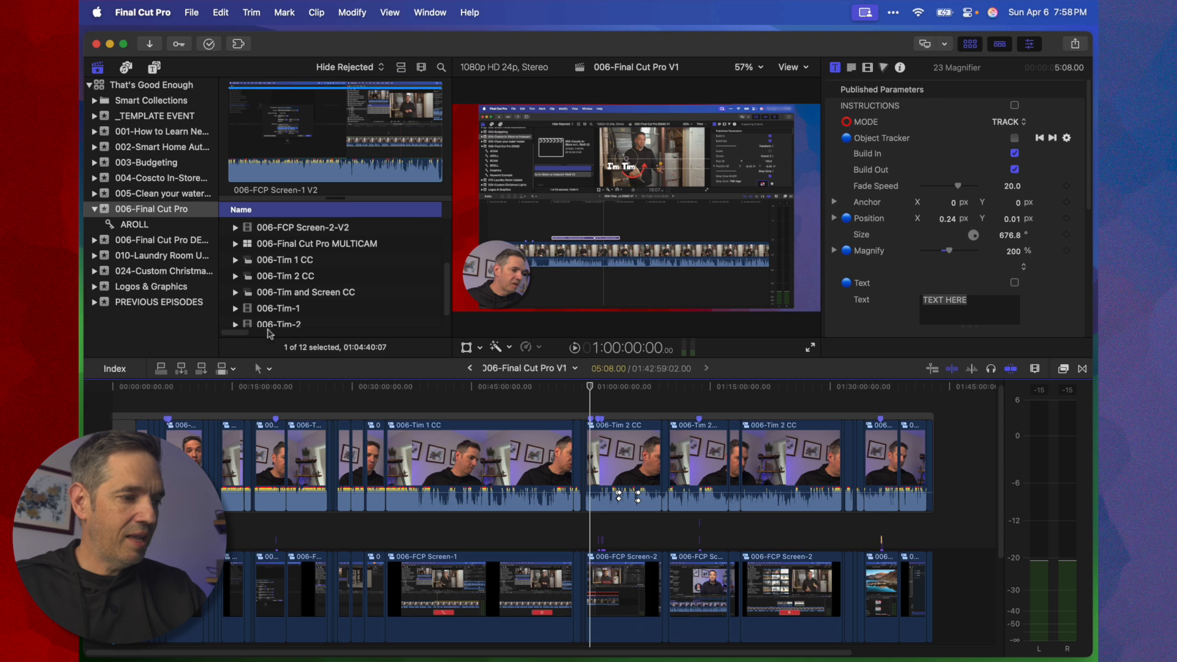
left_click(299, 277)
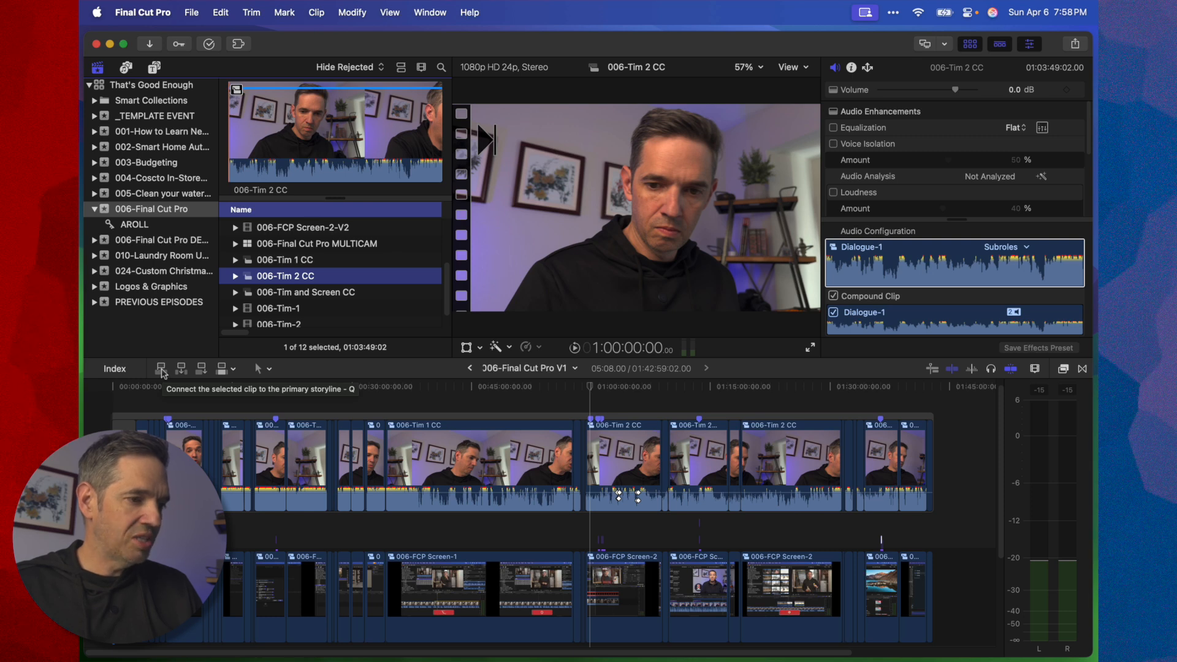
key("q")
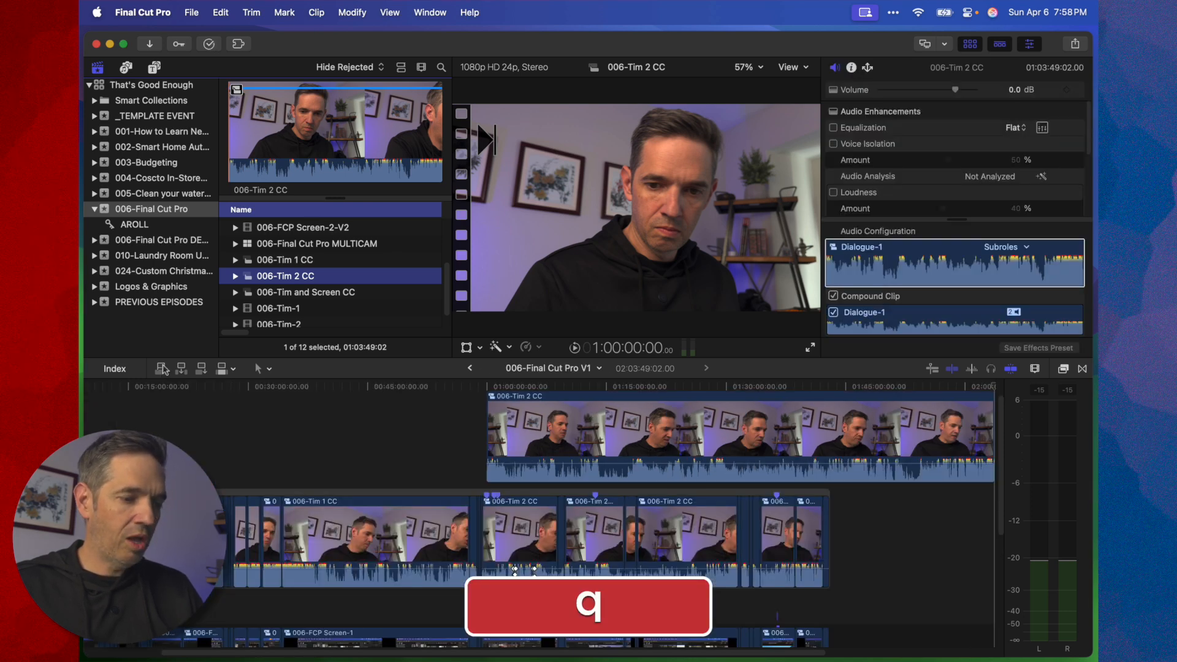
key("super+z")
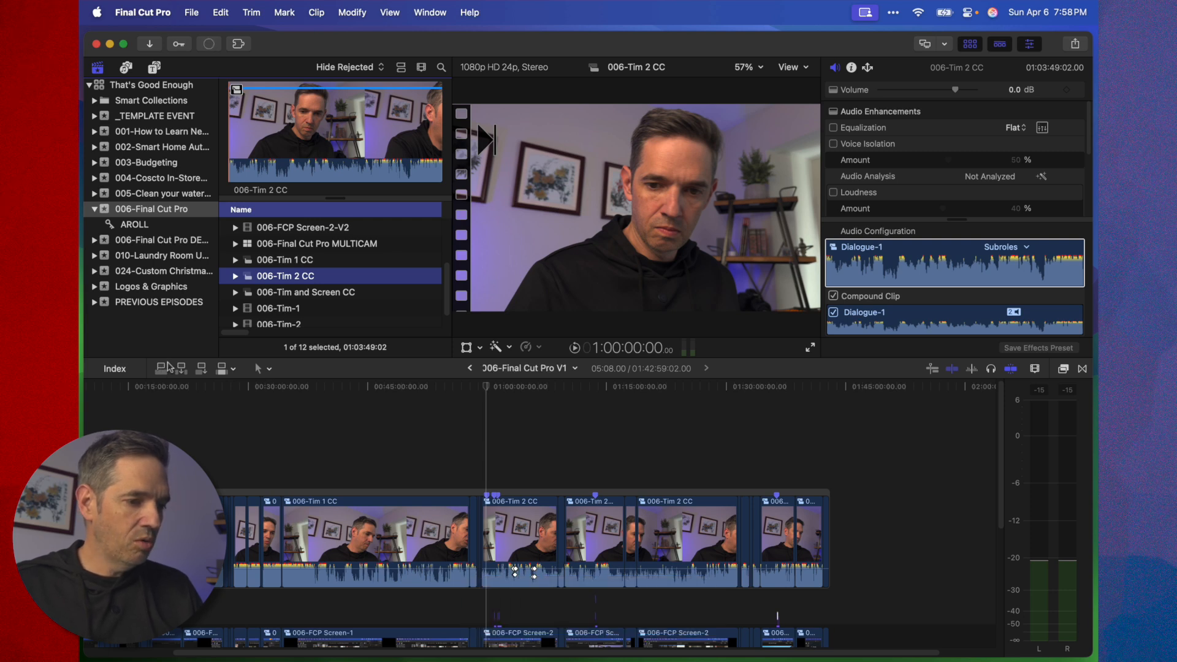
Try inserting 006-Tim 2 CC into the storyline at the playhead, fit the whole project in the timeline, and undo the insertion
key("w")
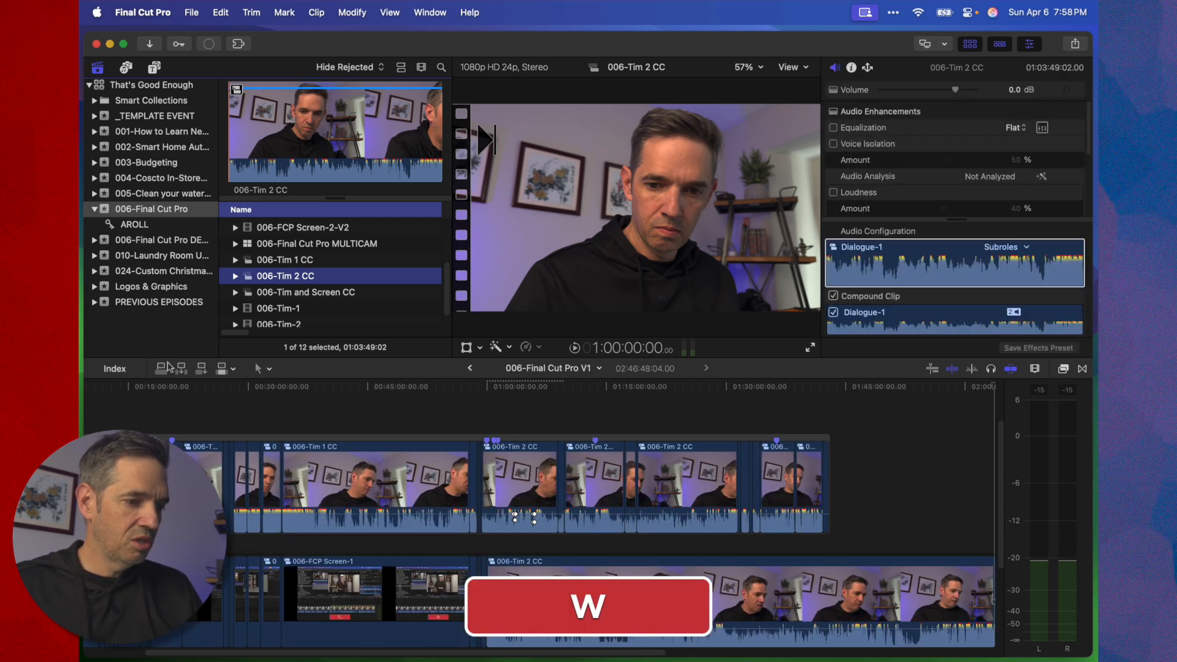
key("shift+z")
key("shift+z")
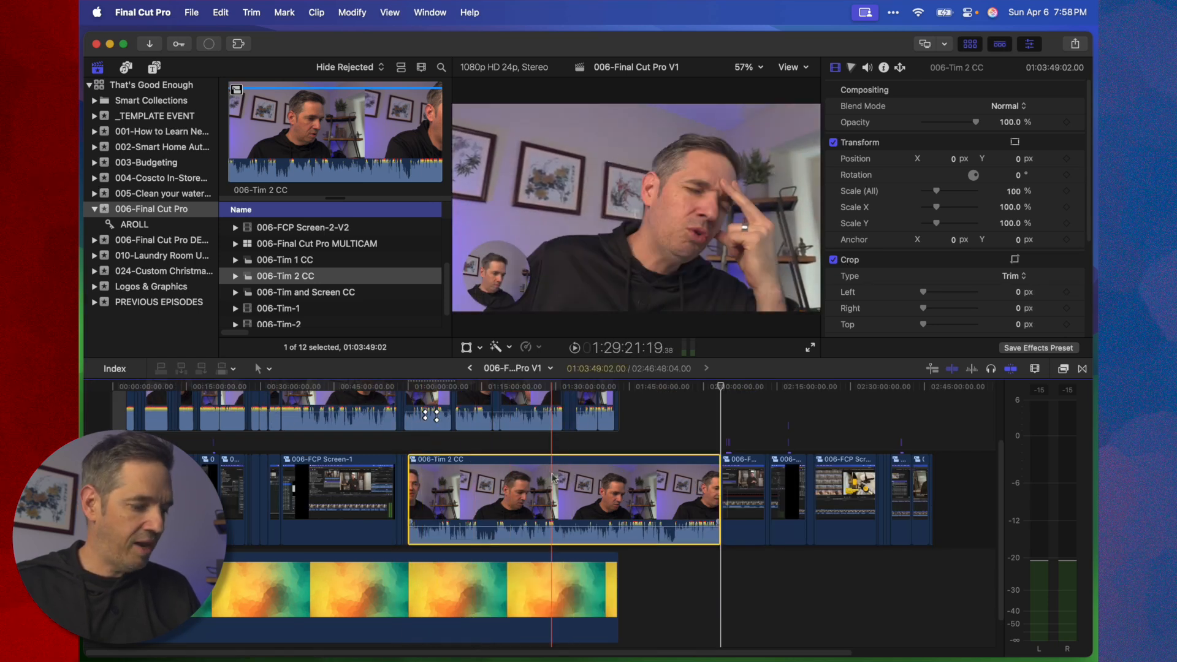
key("super+z")
Select 006-Tim 2 CC in the browser and insert it into the primary storyline at 01:00:00:00
left_click(339, 276)
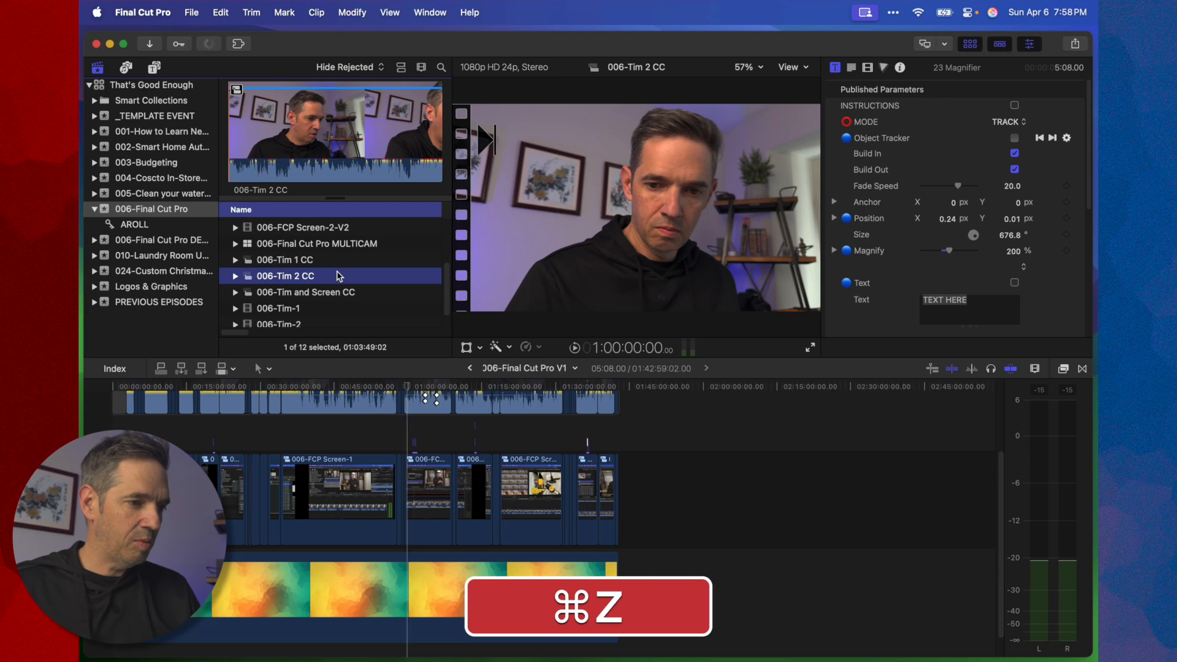
key("w")
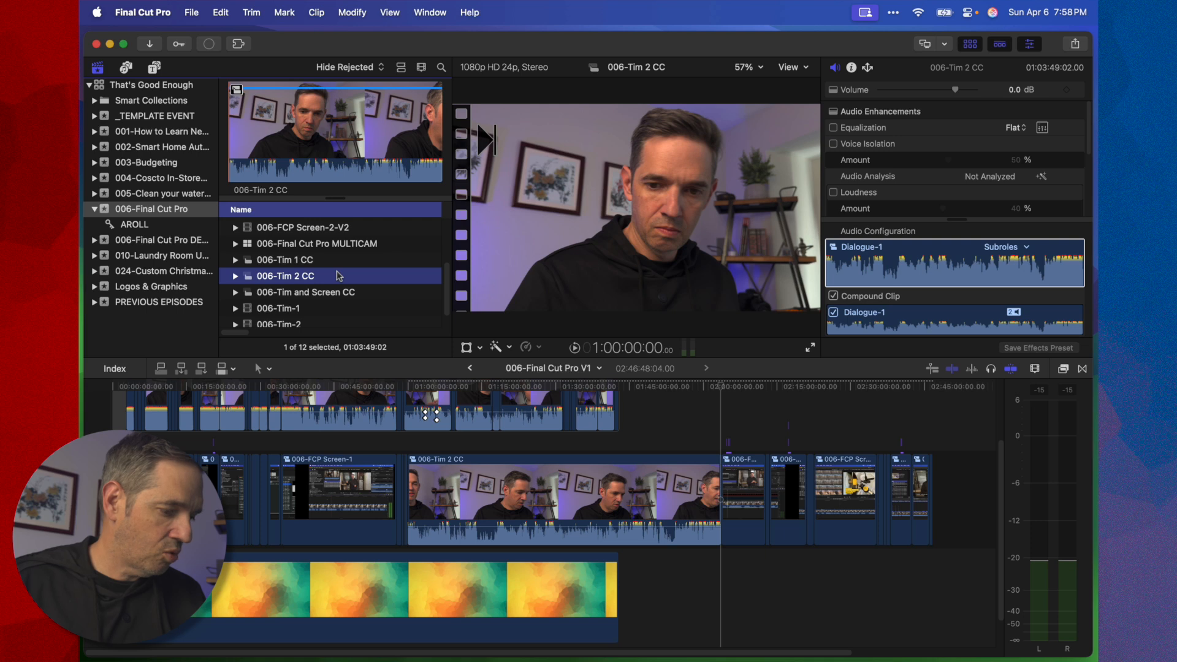
Undo the last clip insertion, and try appending 006-Tim 2 CC to the end of the primary storyline before undoing that edit
key("super")
key("super+z")
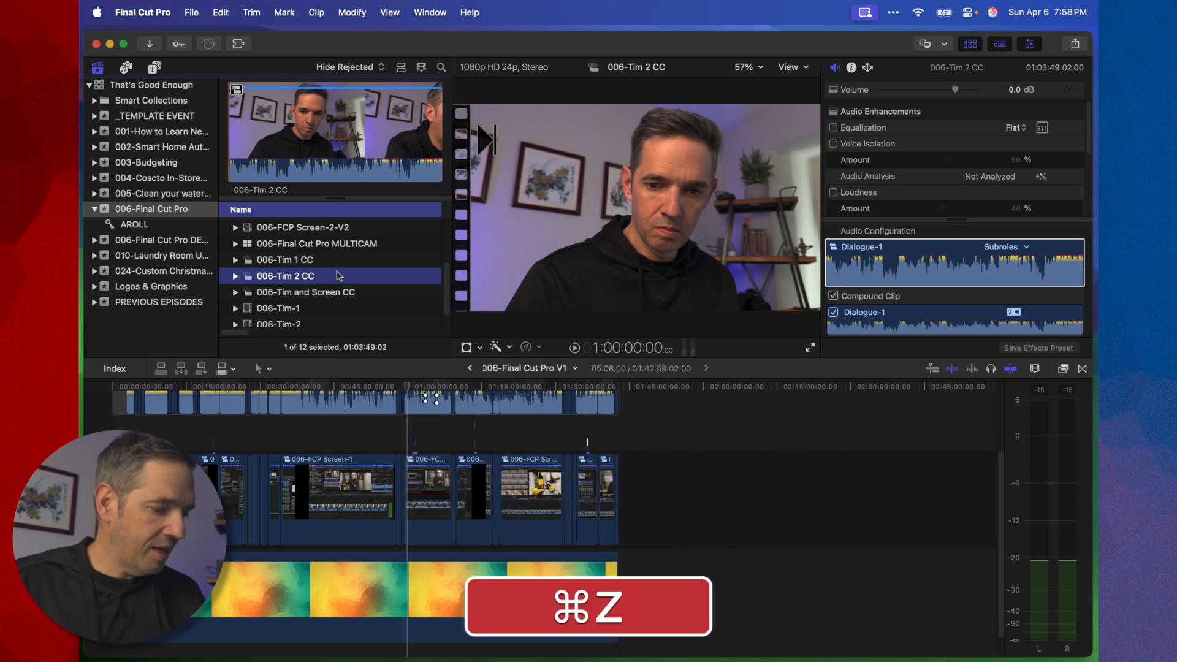
key("e")
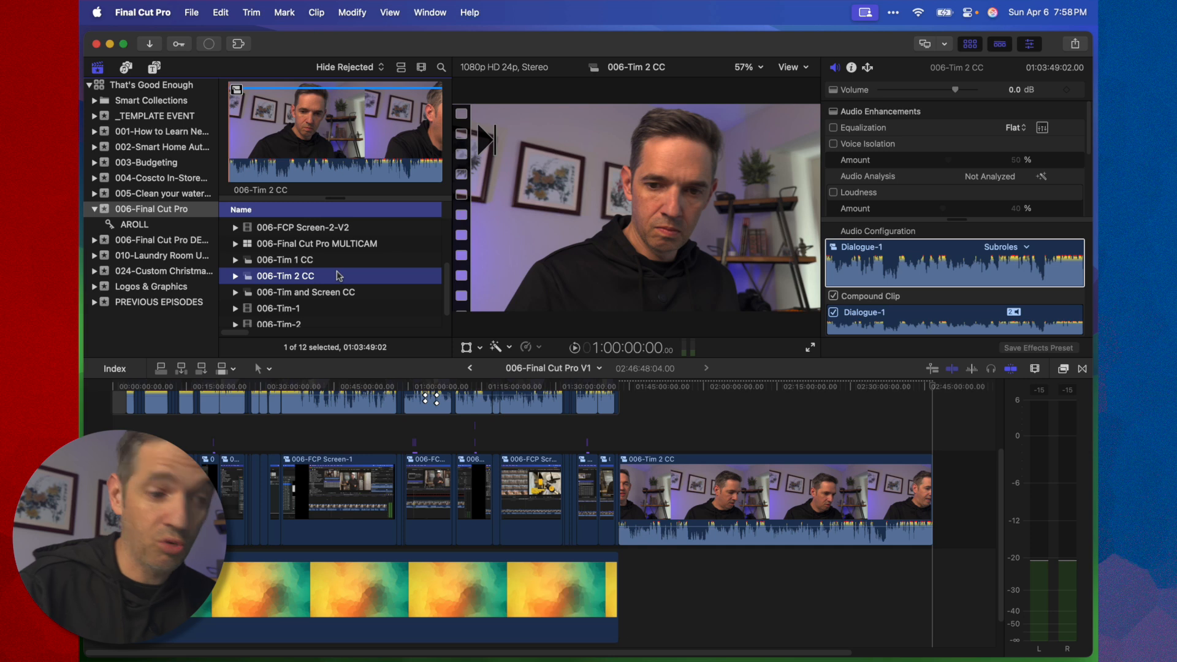
key("super+z")
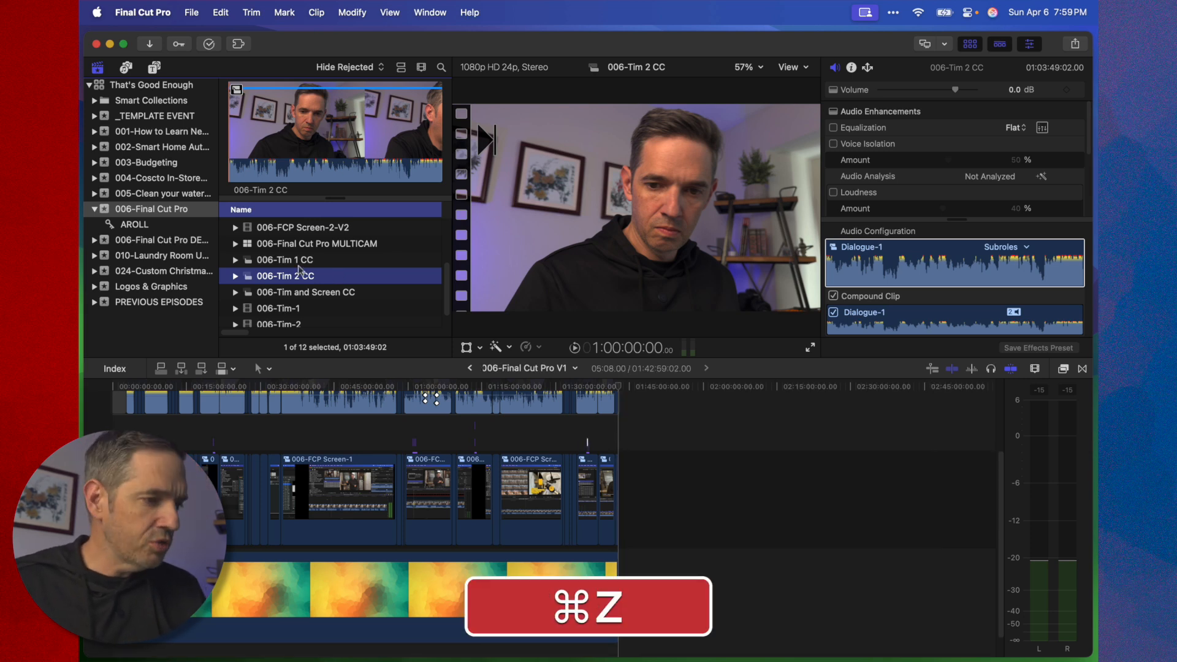
Limit the media used when adding clips to Video Only, and check the active option
left_click(235, 370)
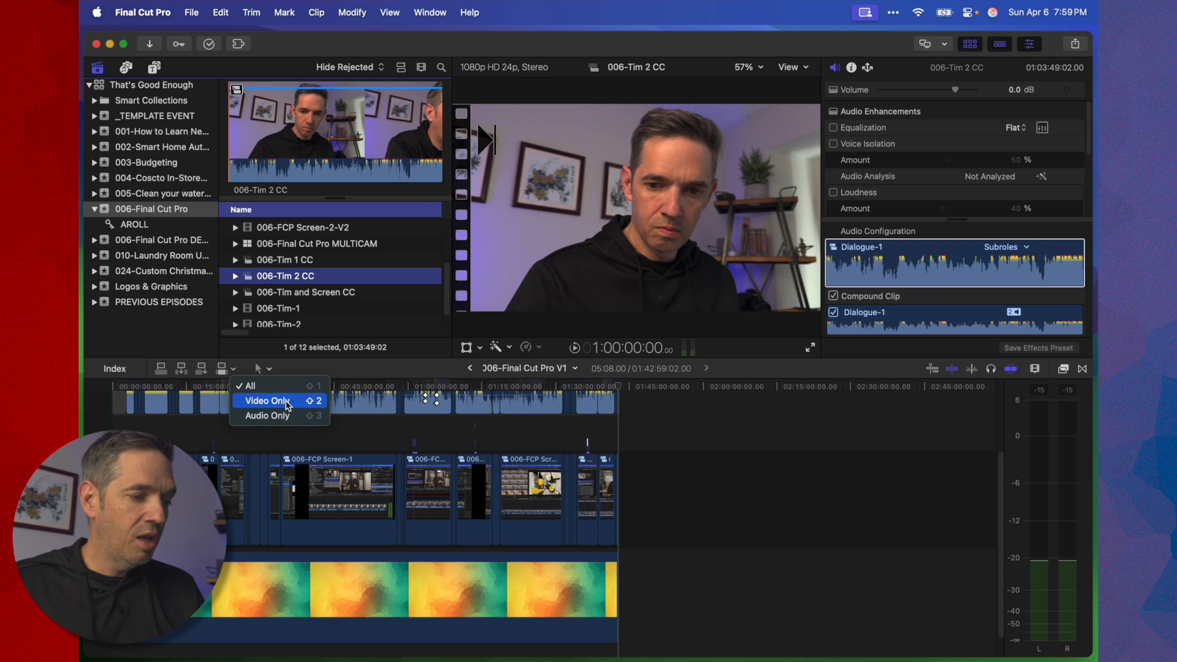
key("shift")
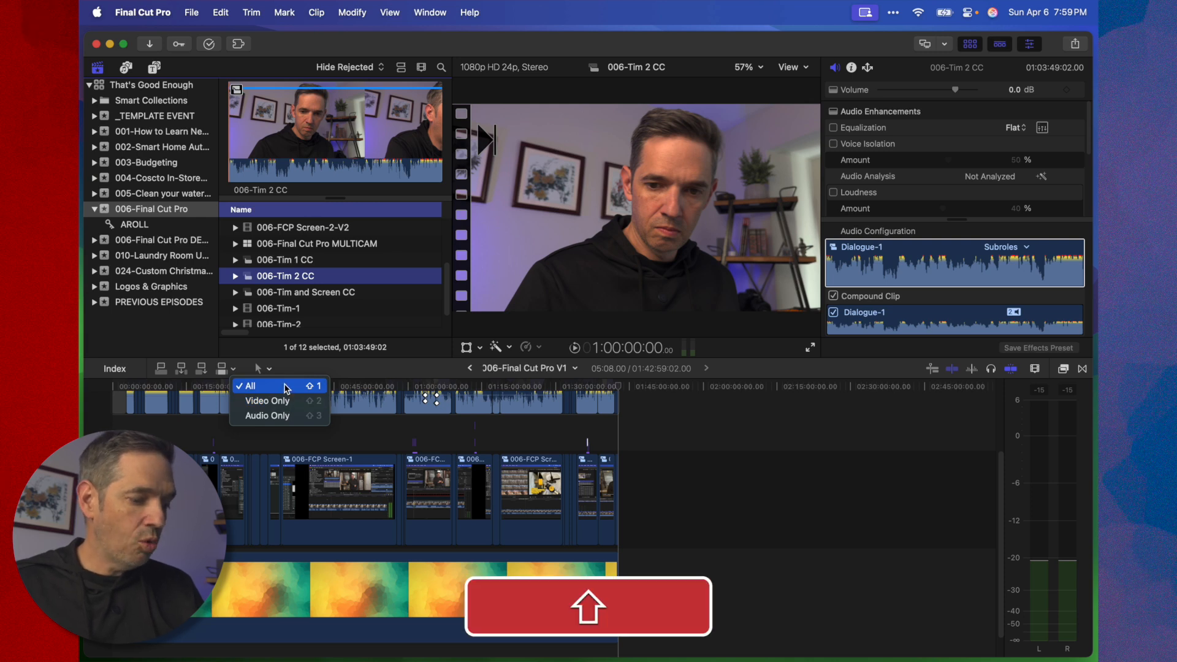
key("shift+2")
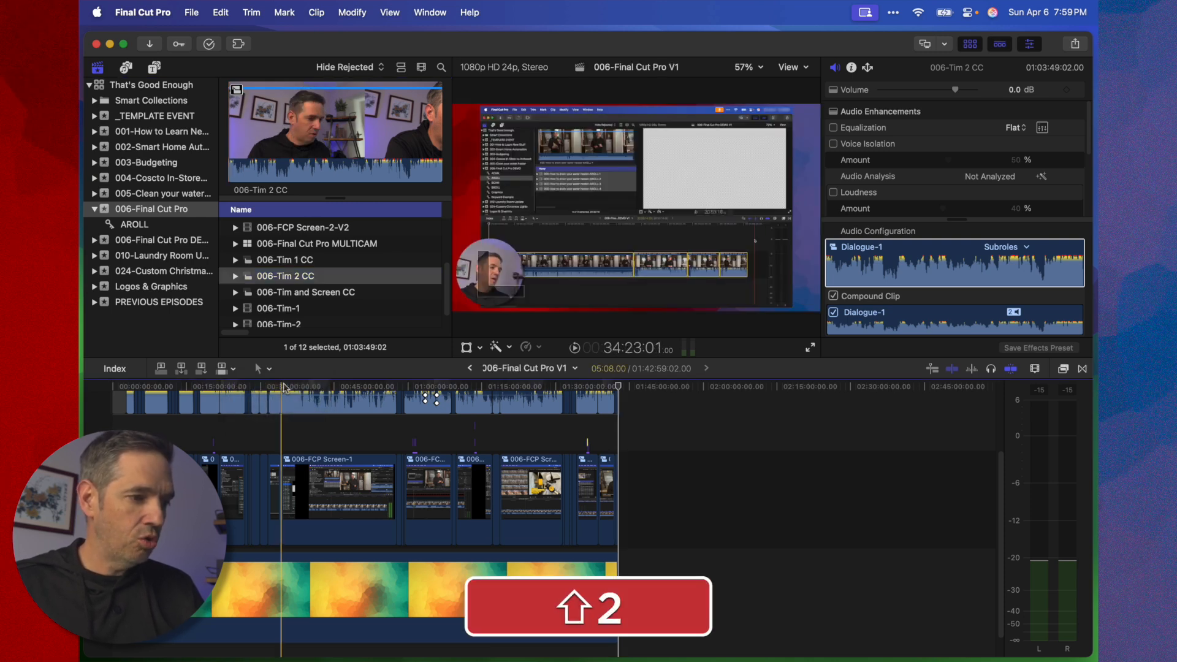
left_click(267, 369)
left_click(244, 368)
left_click(233, 369)
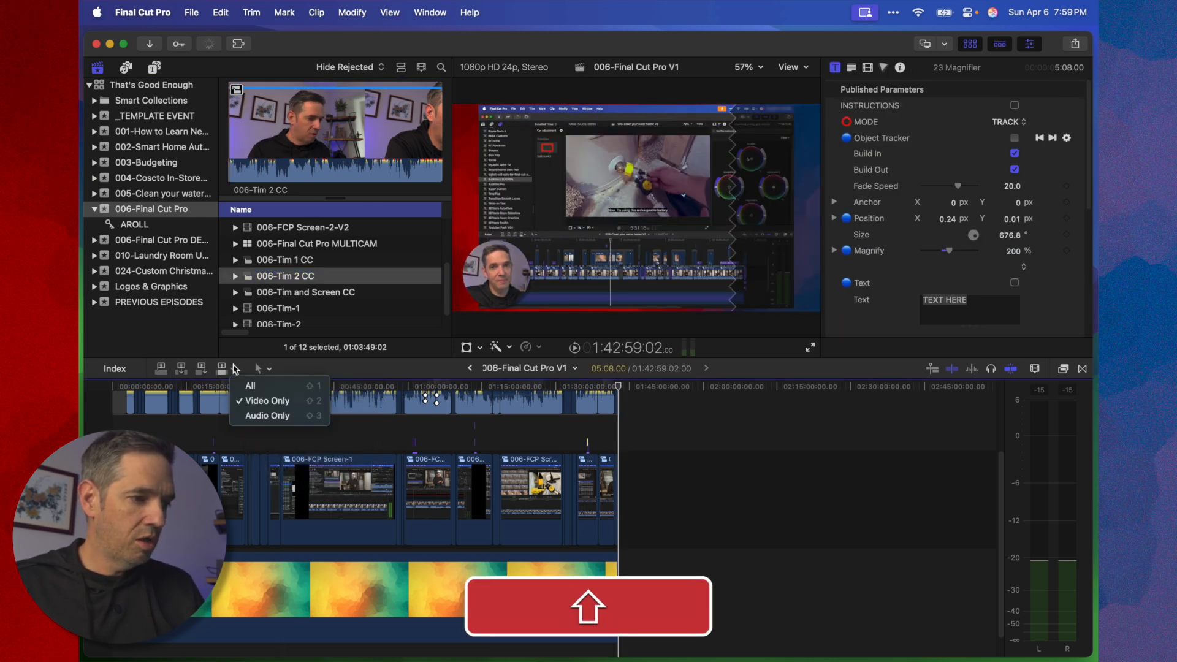
Switch the media used when adding clips to Audio Only, and set it back to Video Only
key("shift+3")
left_click(234, 368)
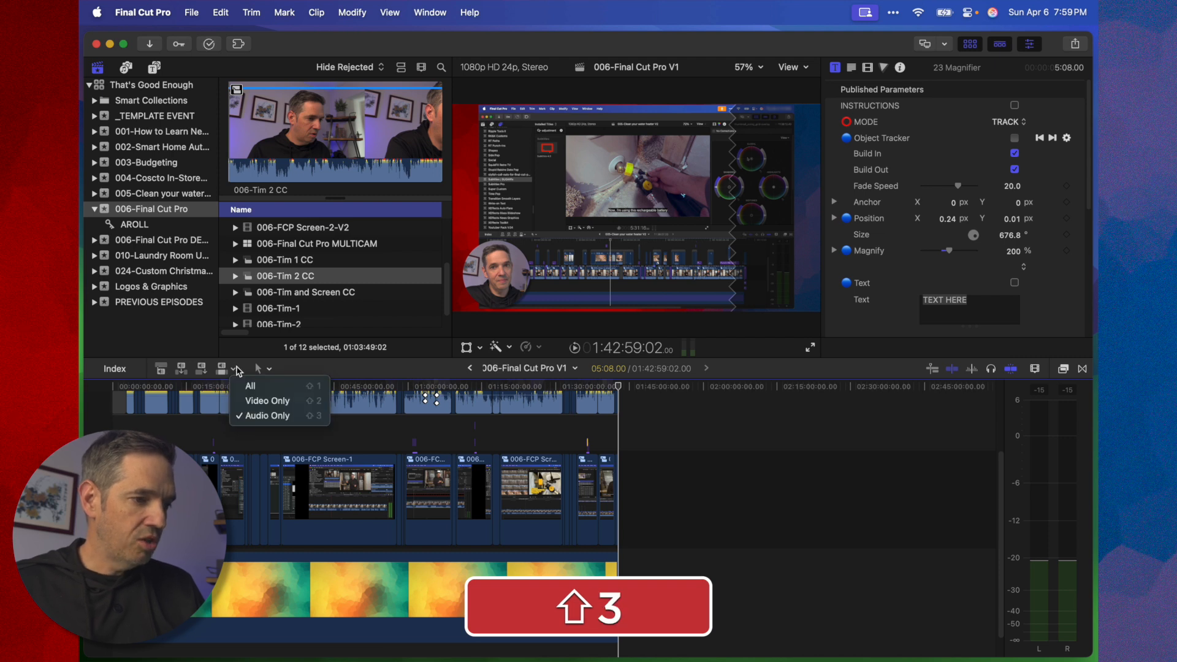
key("shift")
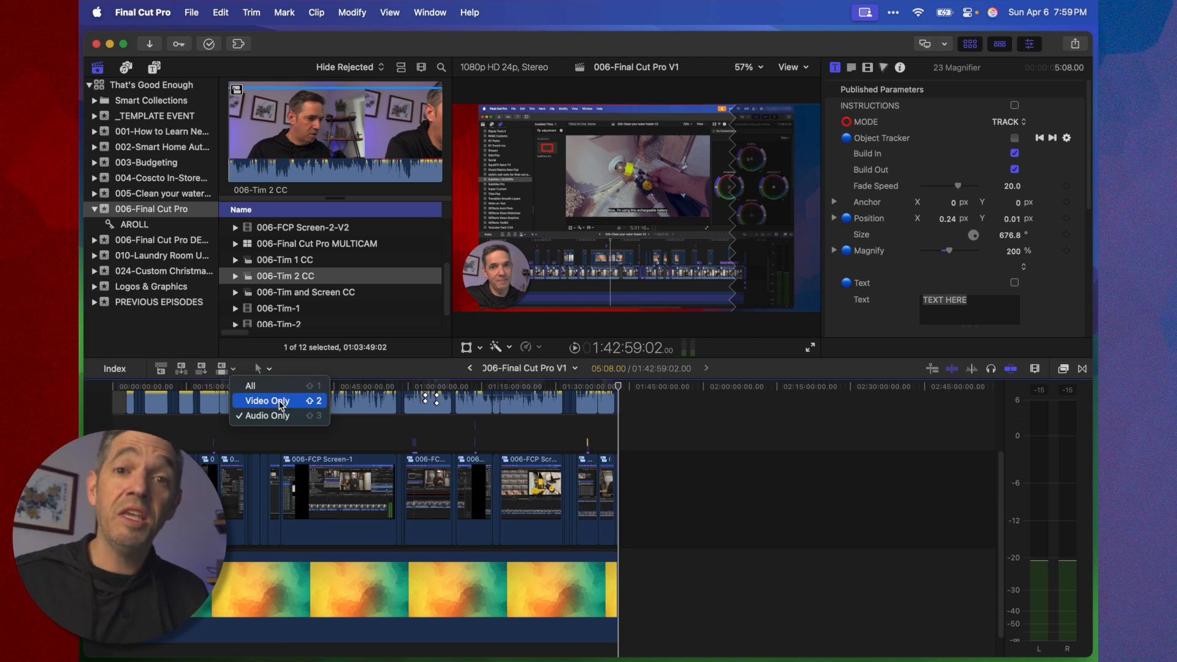
left_click(267, 401)
scroll(394, 524, "up", 3)
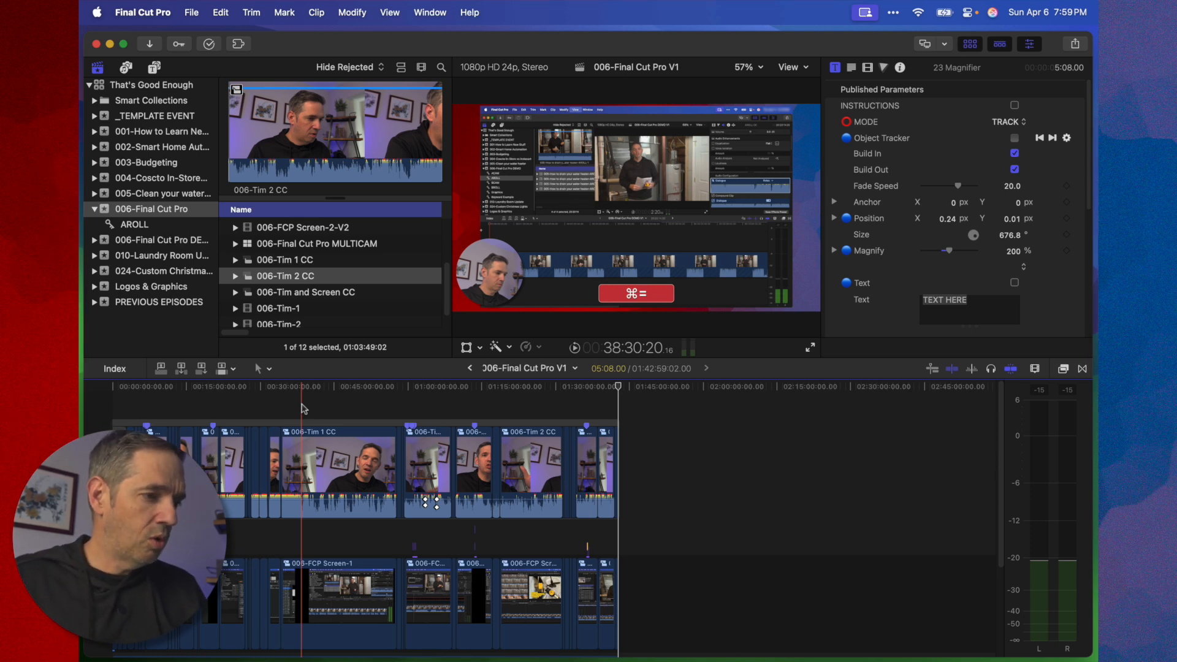
left_click(236, 368)
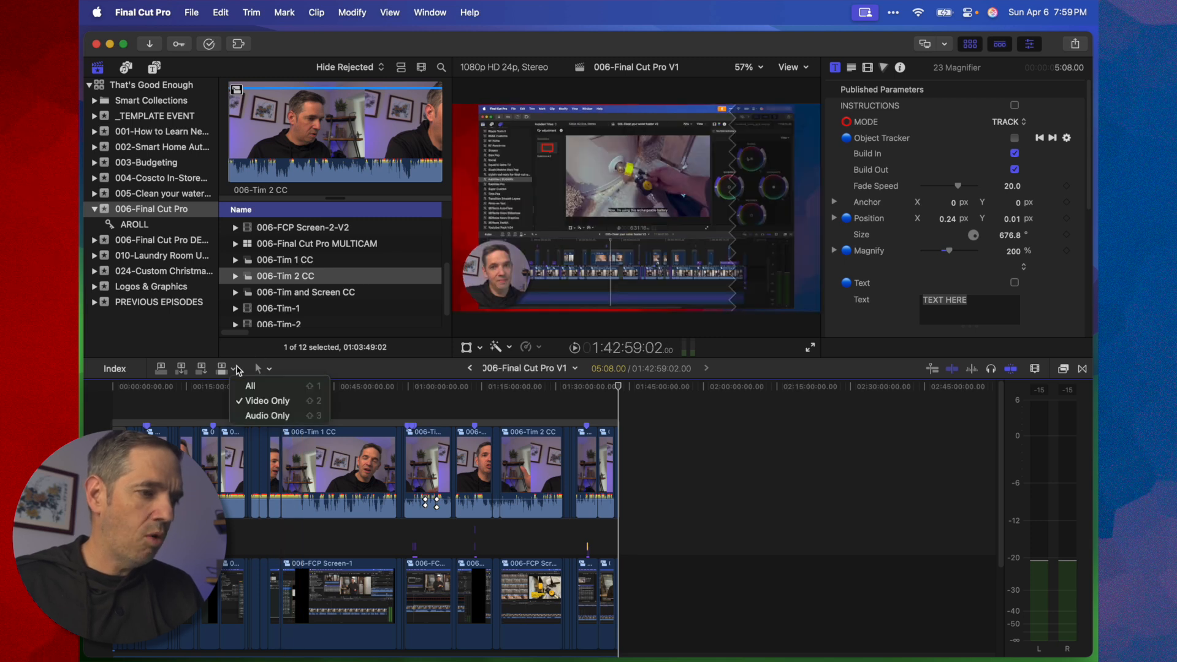
left_click(219, 403)
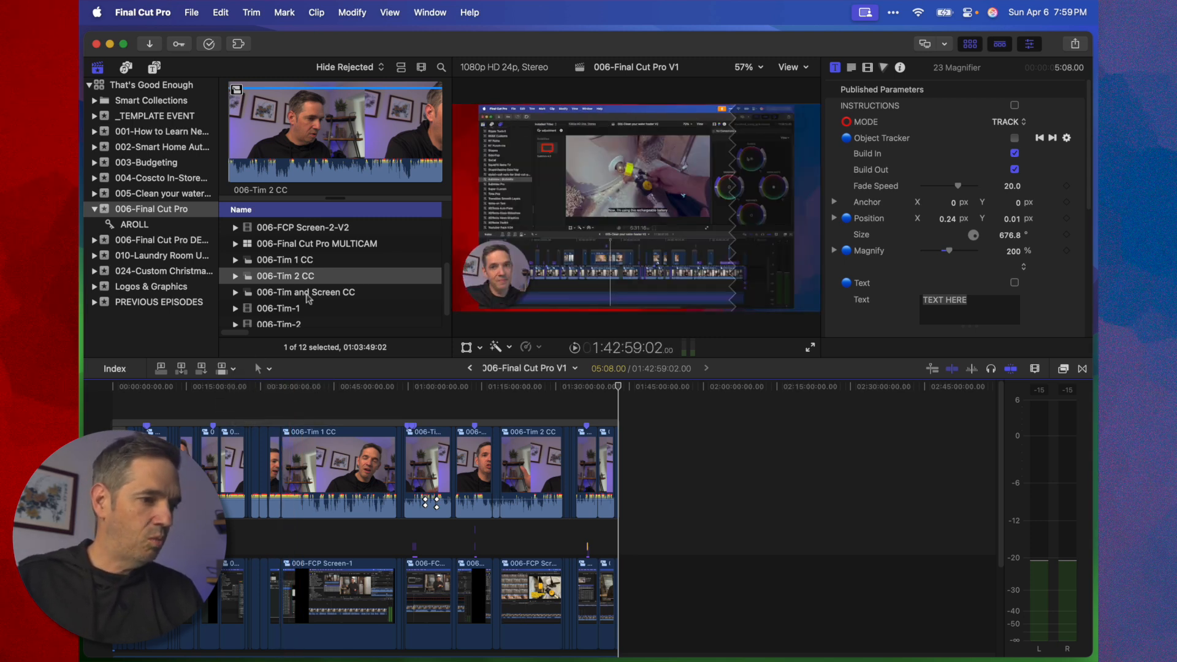
Try connecting only the video of 006-Tim 2 CC at the end of the project, and undo the connection
key("q")
key("super+q")
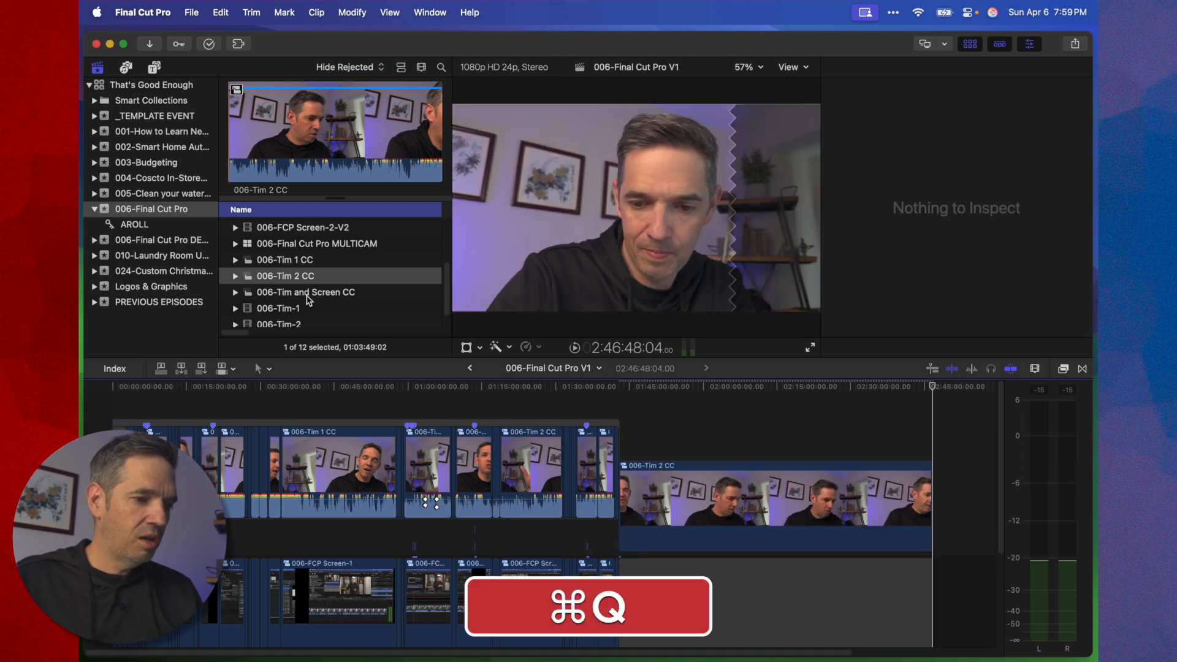
key("super+z")
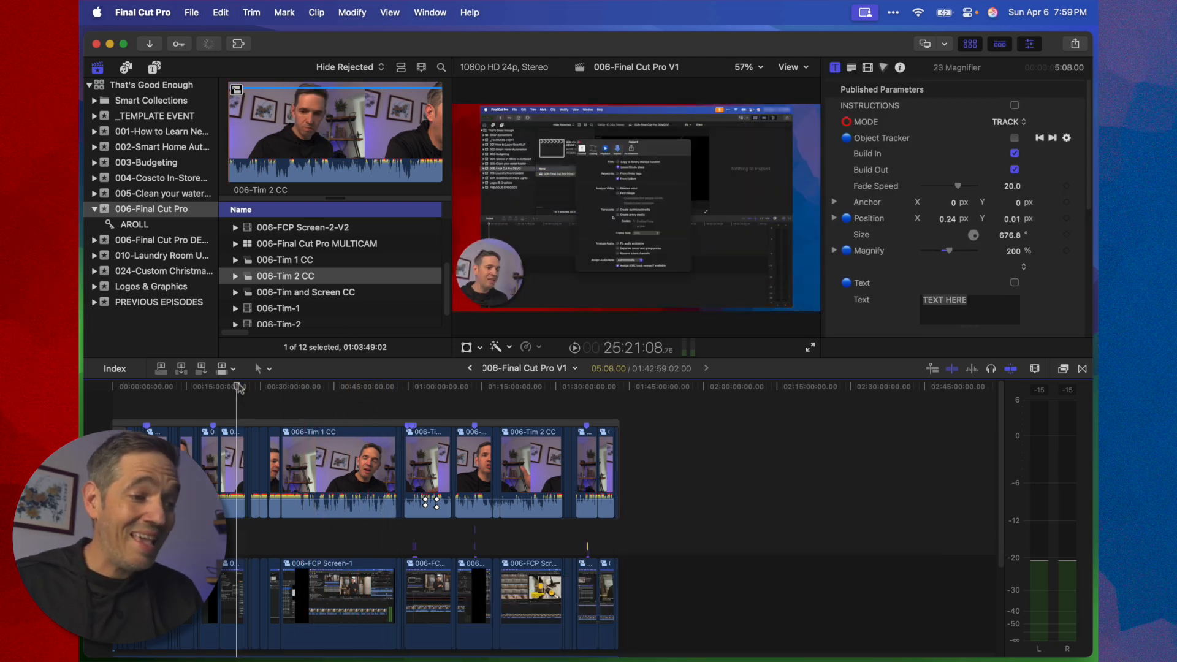
Try connecting the video of 006-Tim 2 CC above the storyline shortly after the 15-minute mark, and undo the connection
left_click(201, 386)
key("q")
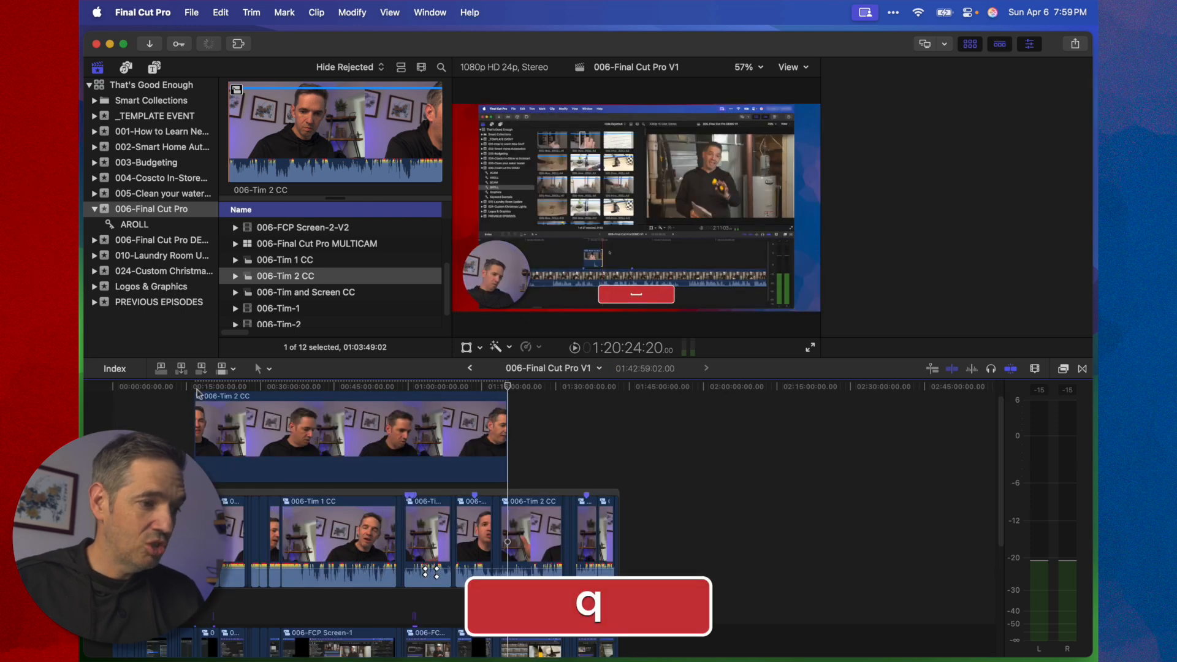
key("super+z")
key("super+z")
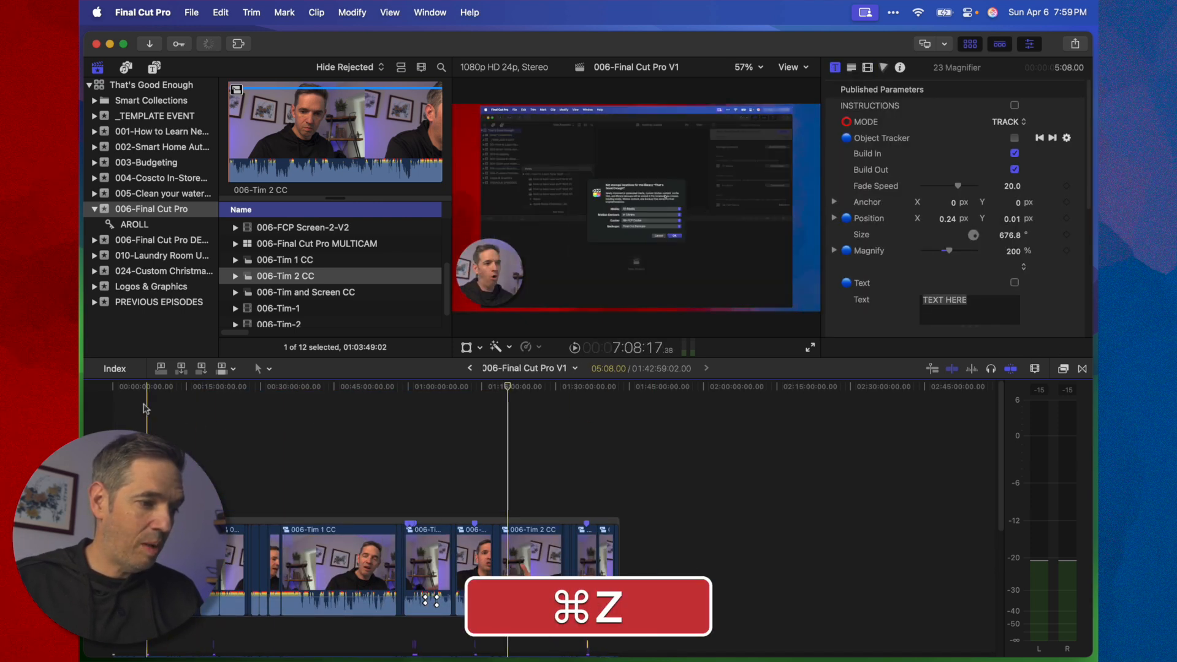
Try connecting the video of 006-Tim 2 CC at the timeline start and at 01:38:46:03, undoing each connection
key("q")
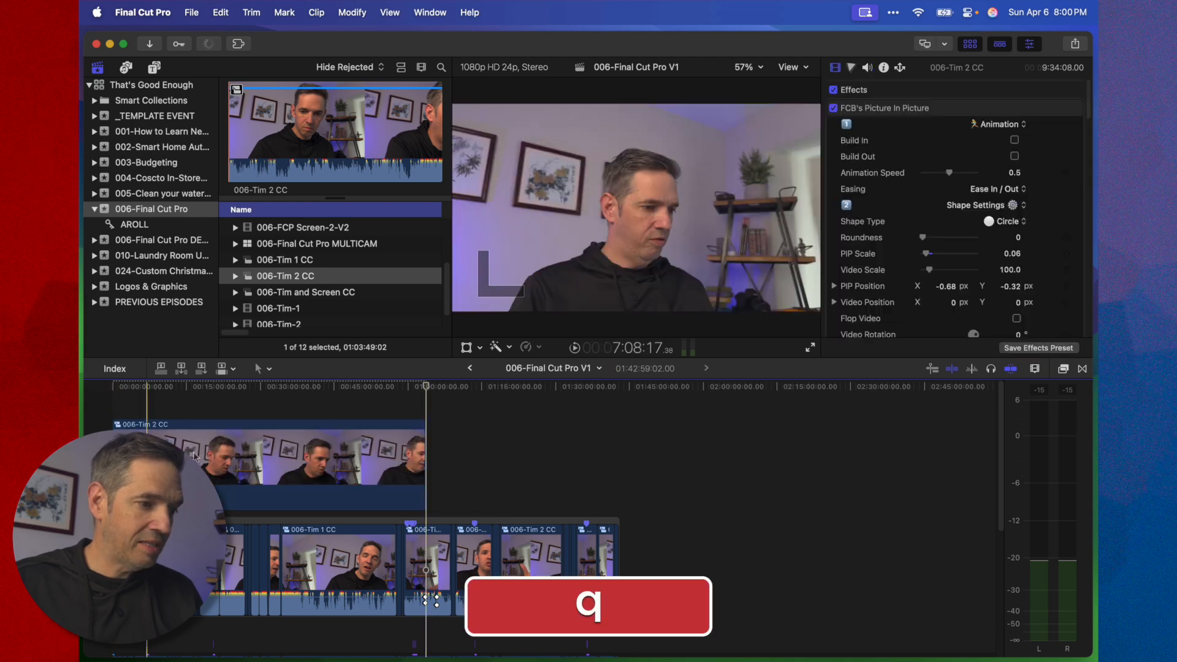
key("super+z")
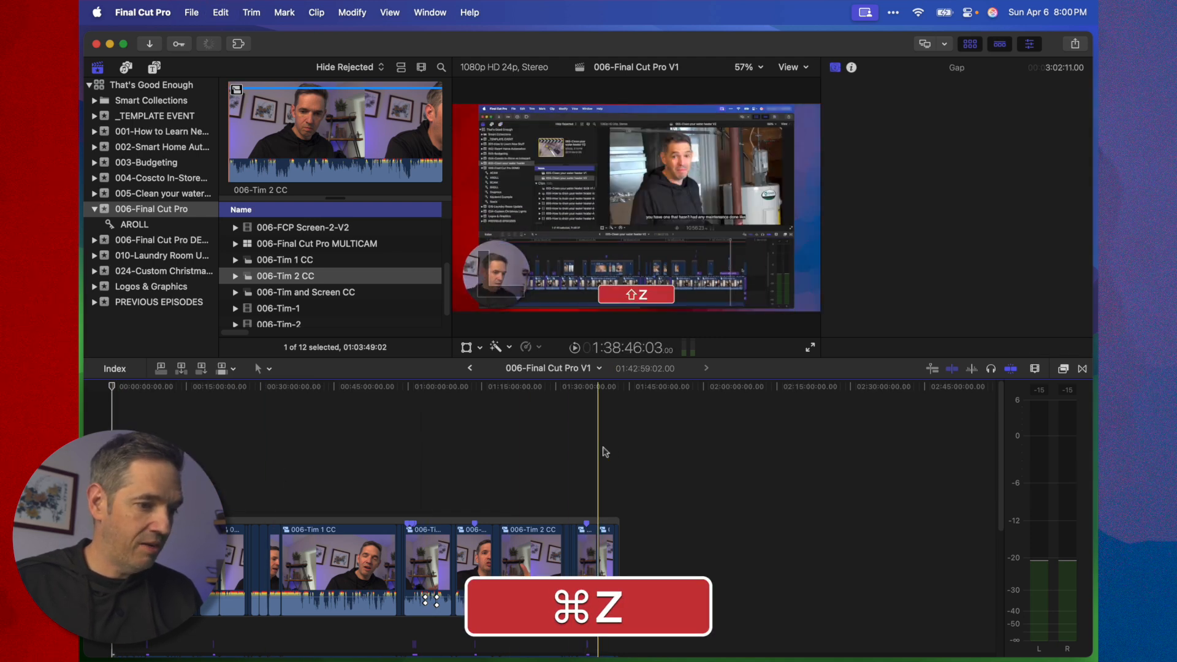
key("q")
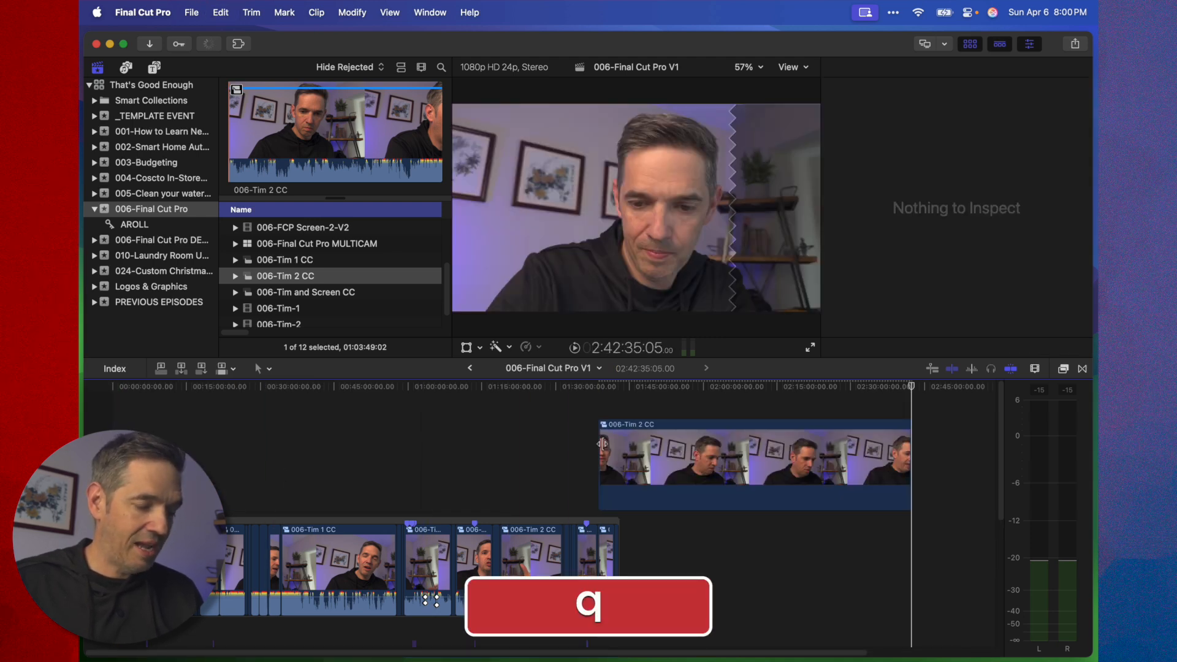
key("super+z")
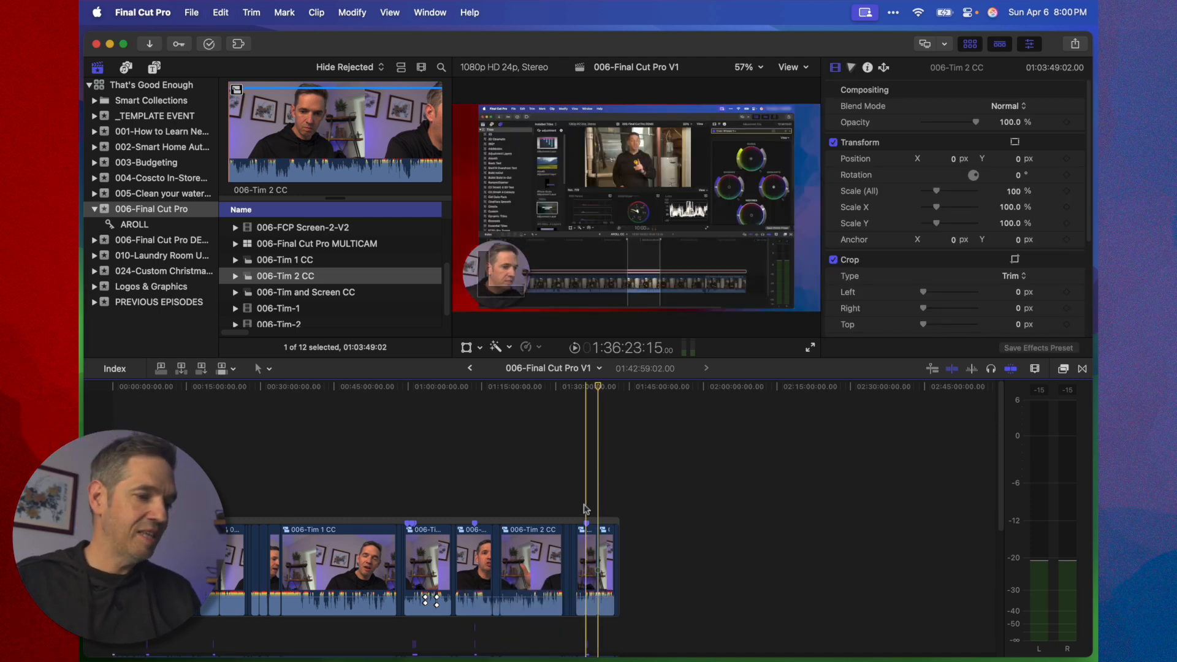
Fit the project in the timeline, and reveal the source range of the 006-Tim 2 CC clip near the one-hour mark in the browser
key("shift+z")
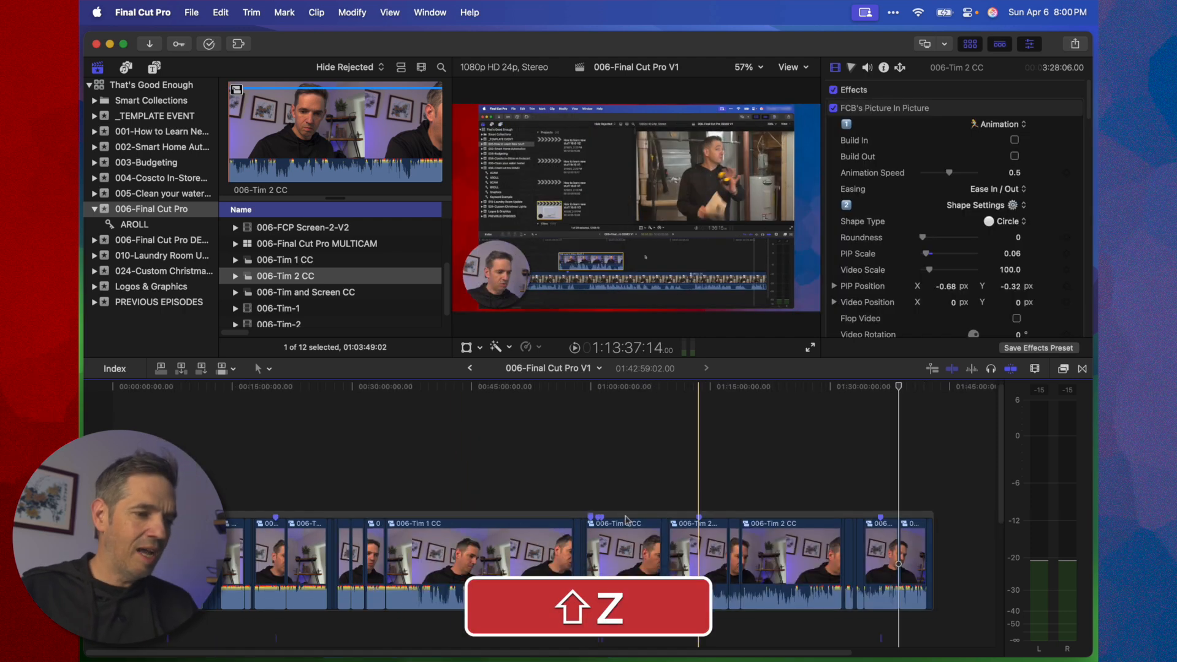
left_click(615, 438)
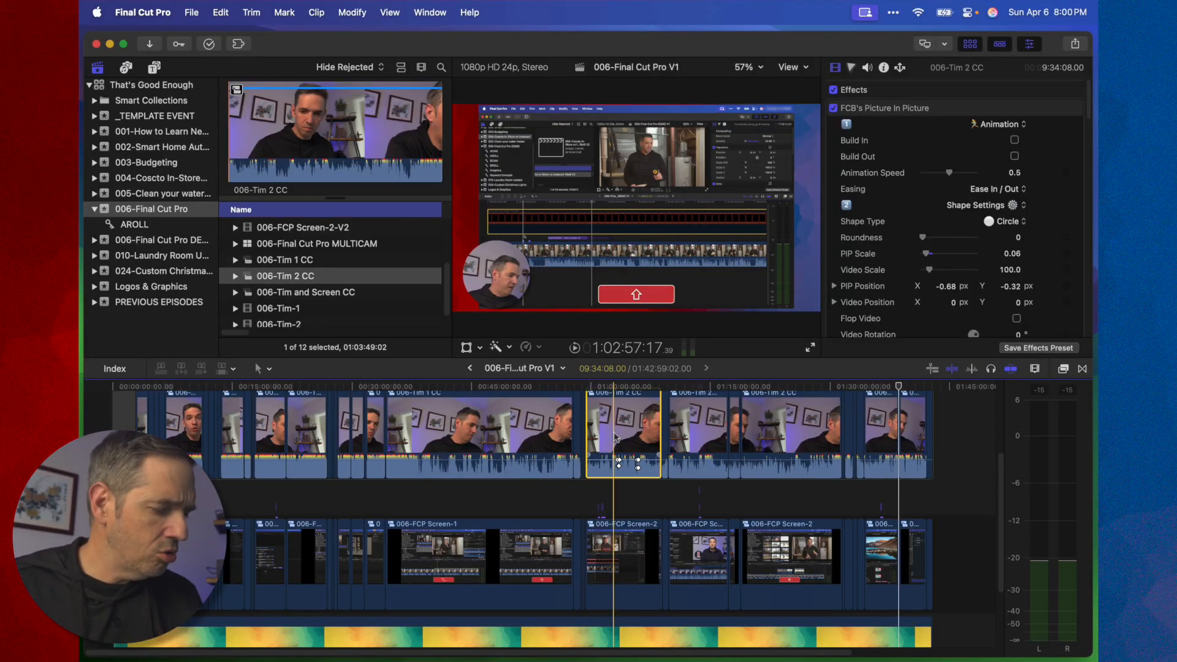
key("shift+f")
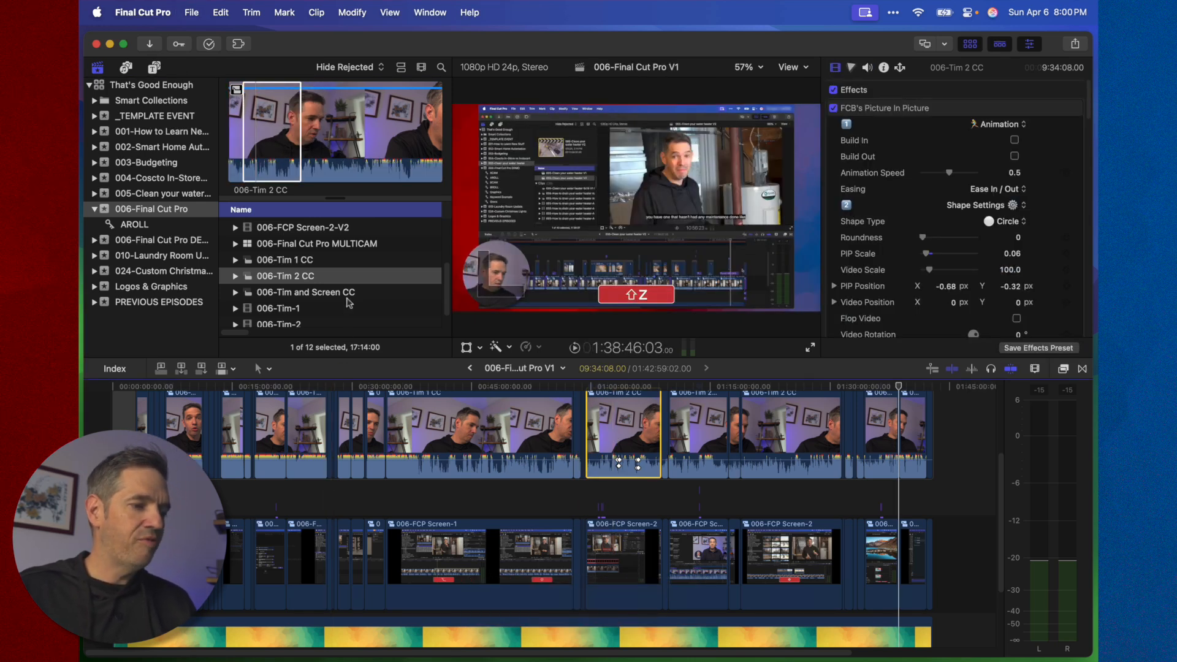
Select 006-Tim-1 in the browser, and reveal the source range of the long 006-Tim 1 CC timeline clip in the browser
left_click(329, 311)
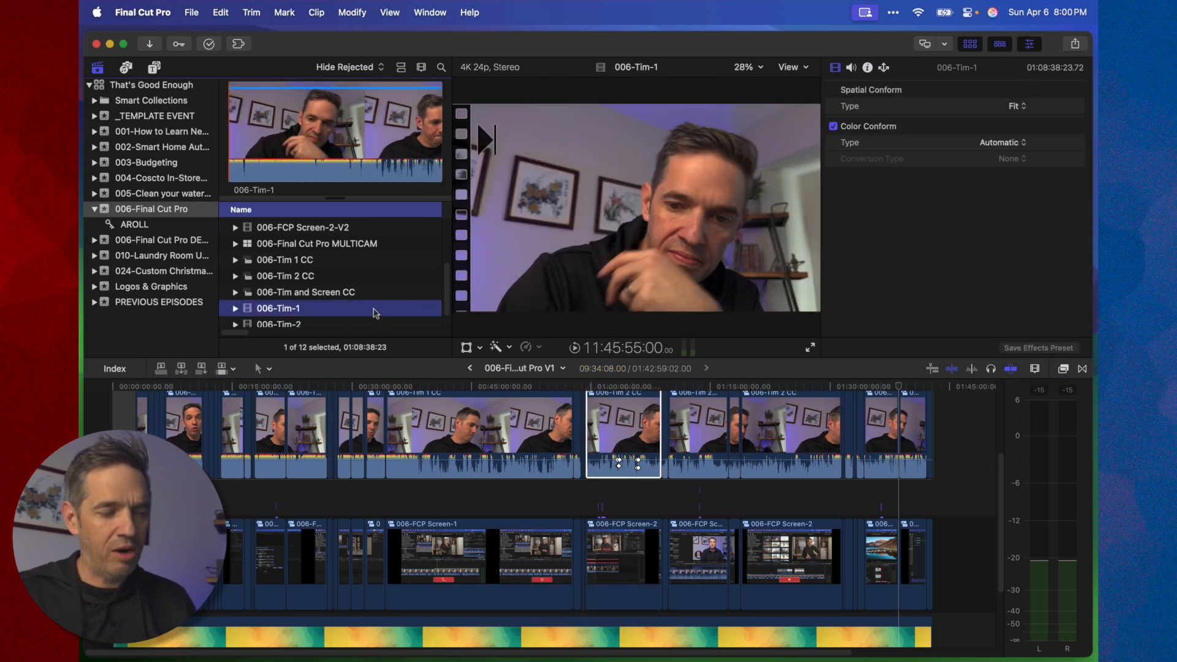
left_click(588, 421)
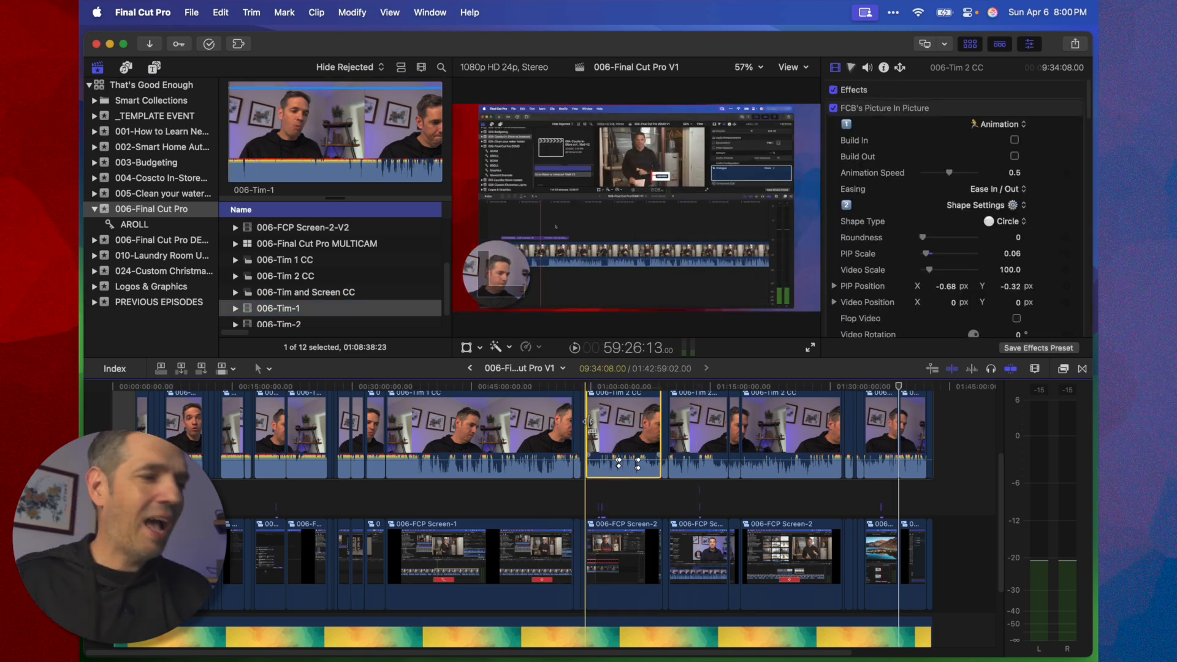
left_click(509, 414)
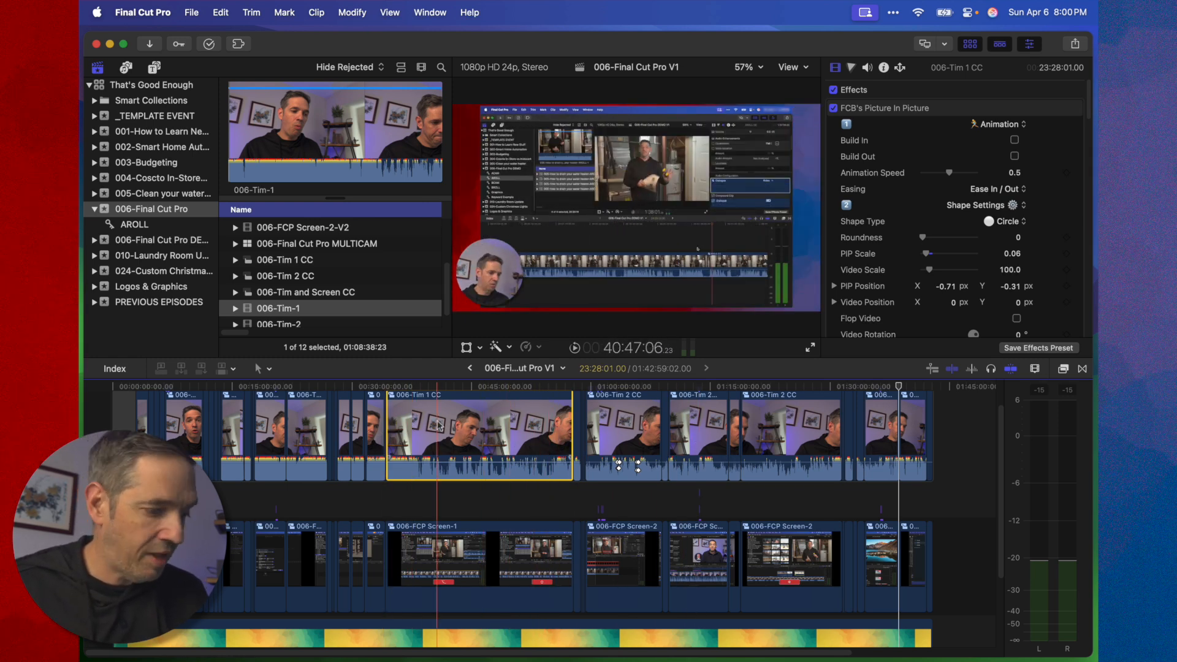
key("shift+f")
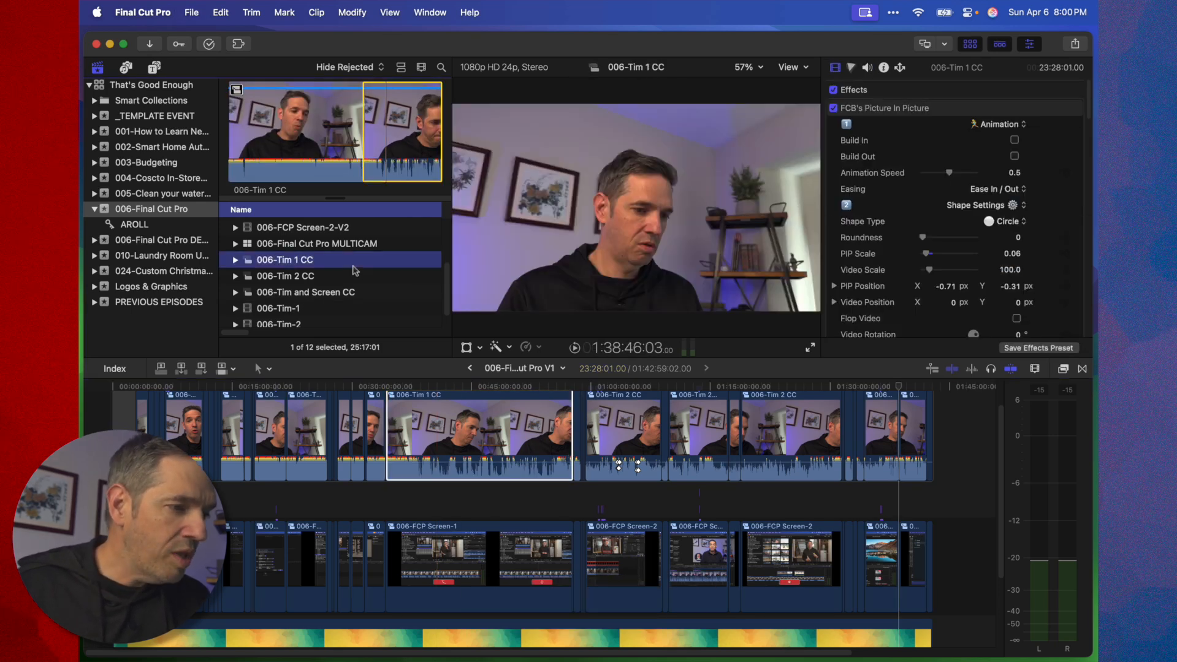
left_click(406, 120)
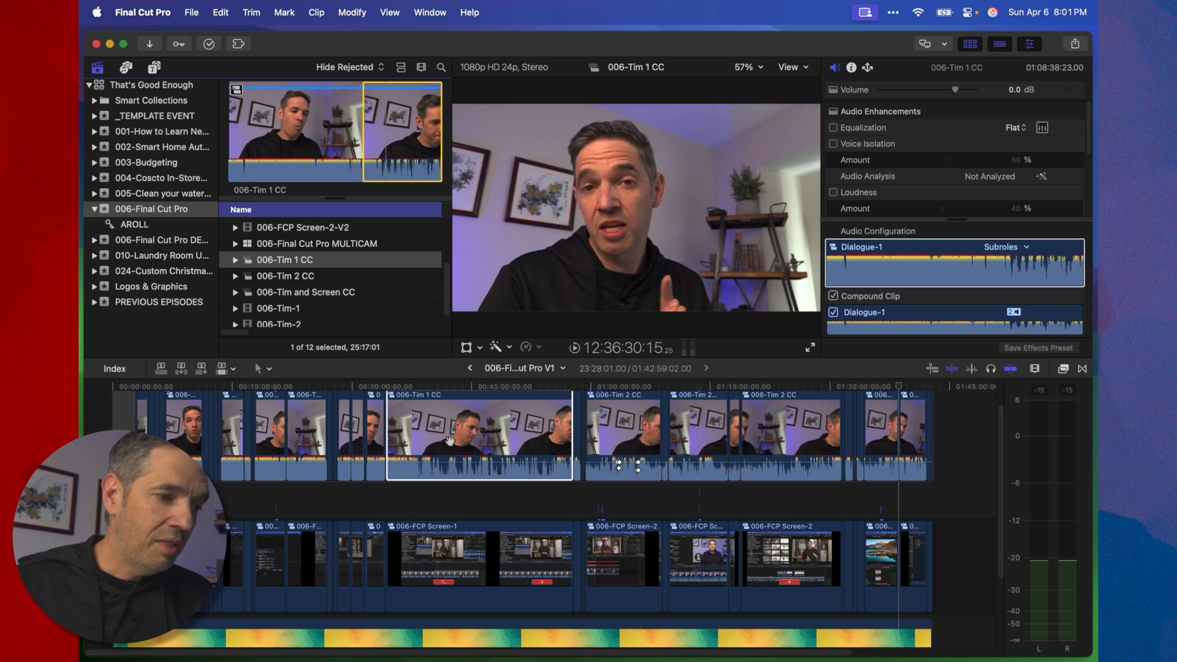
Reveal in the browser the source ranges of the 006-Tim 2 CC clip before 01:30:00:00 and the one ending at the playhead
left_click(799, 420)
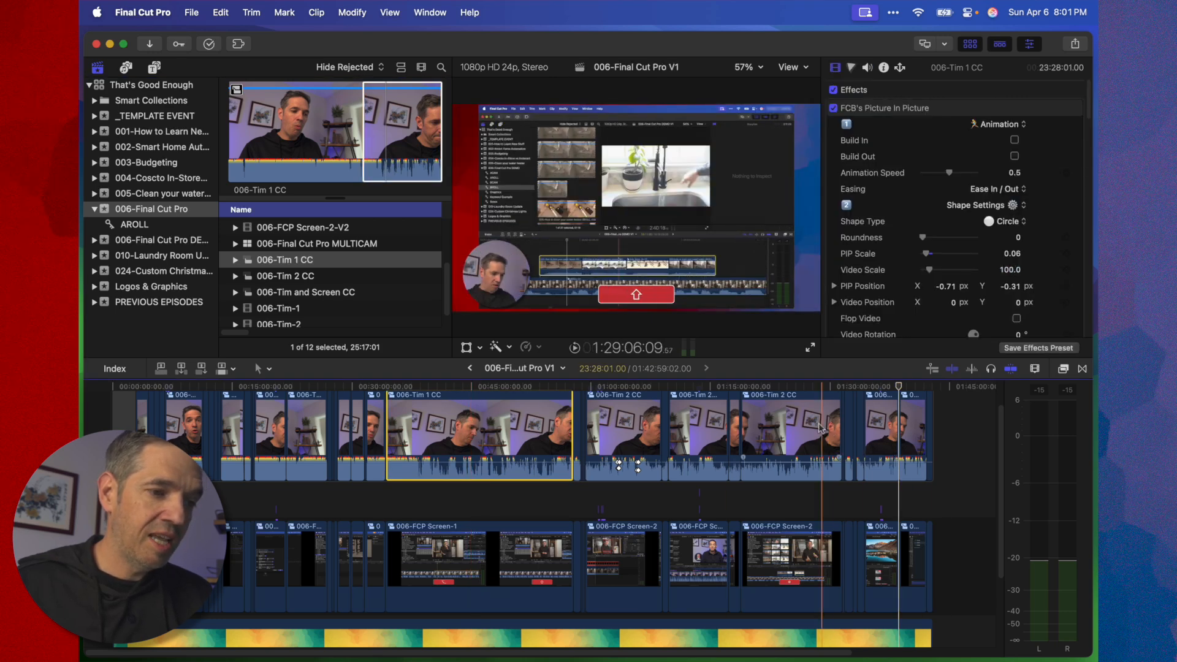
key("shift+f")
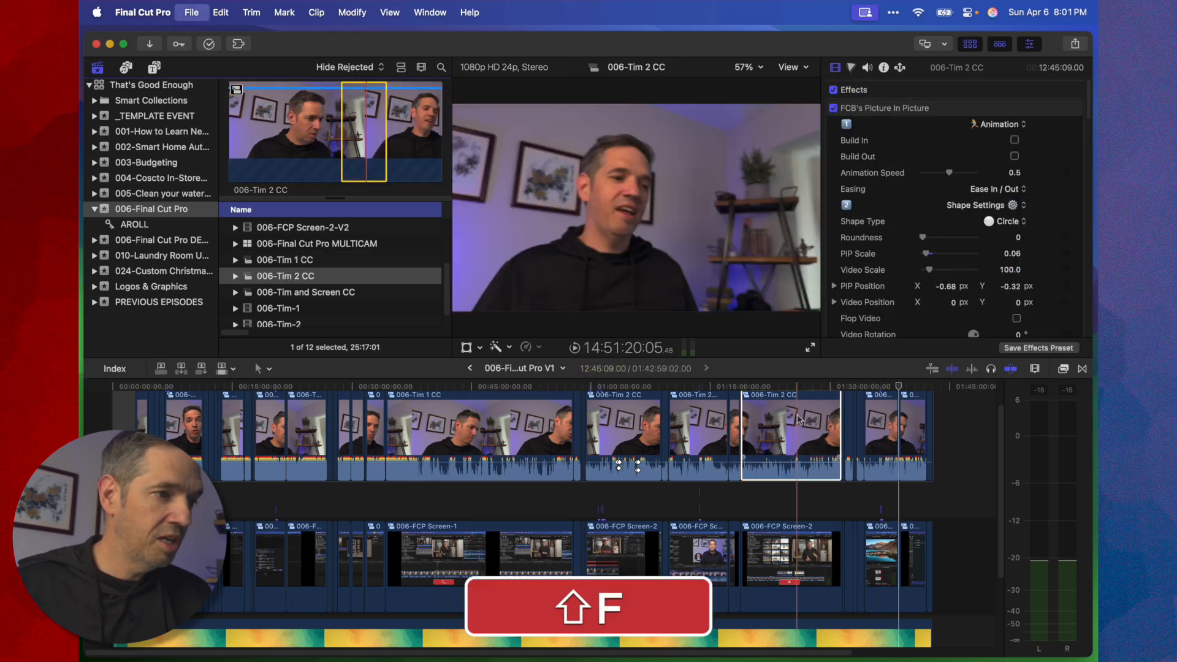
key("shift+f")
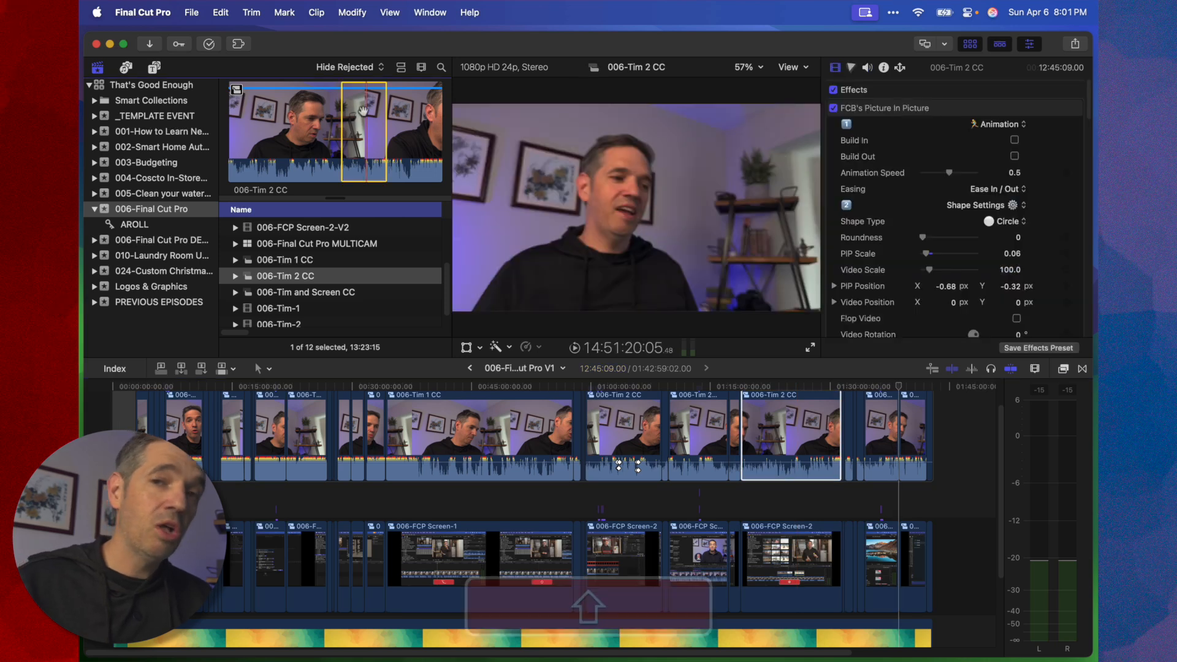
left_click(877, 424)
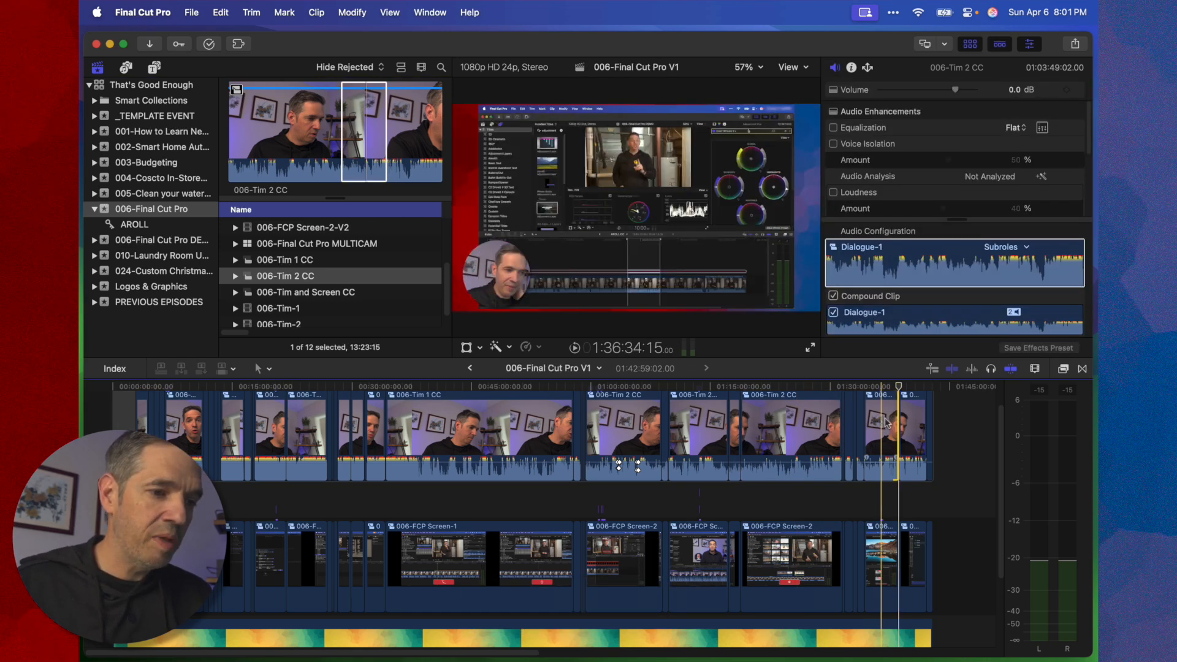
key("shift+f")
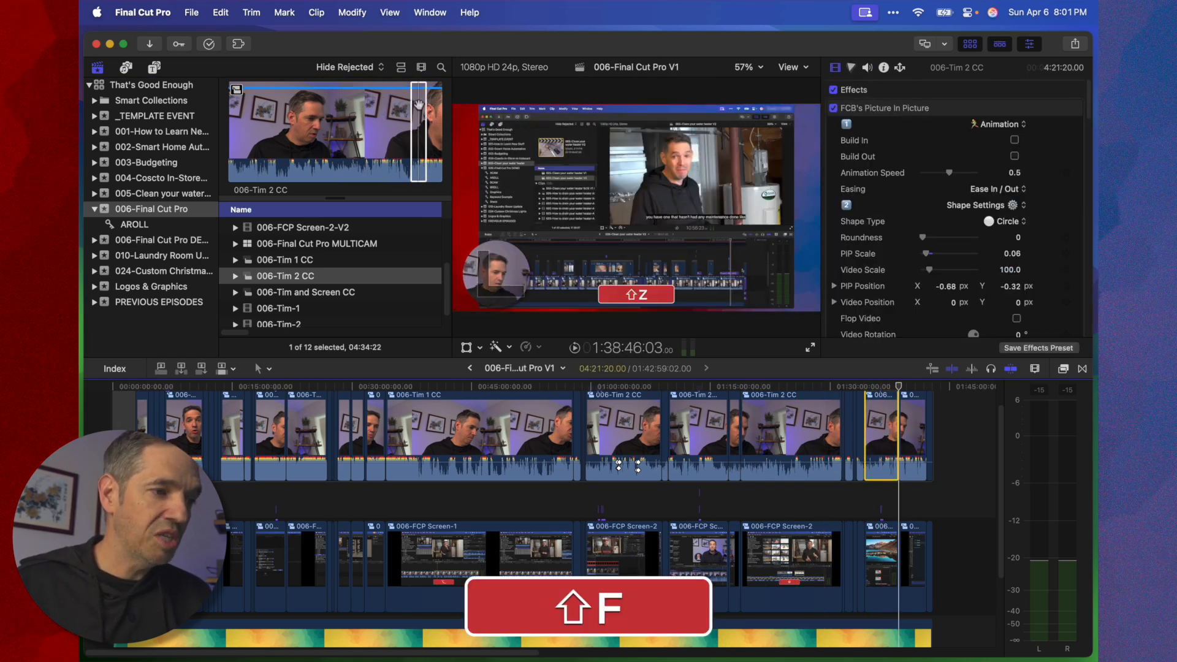
Reveal the source range of the 006-FCP Screen-2 clip near the one-hour mark, and select 006-Tim-1 in the browser
left_click(659, 554)
key("shift+f")
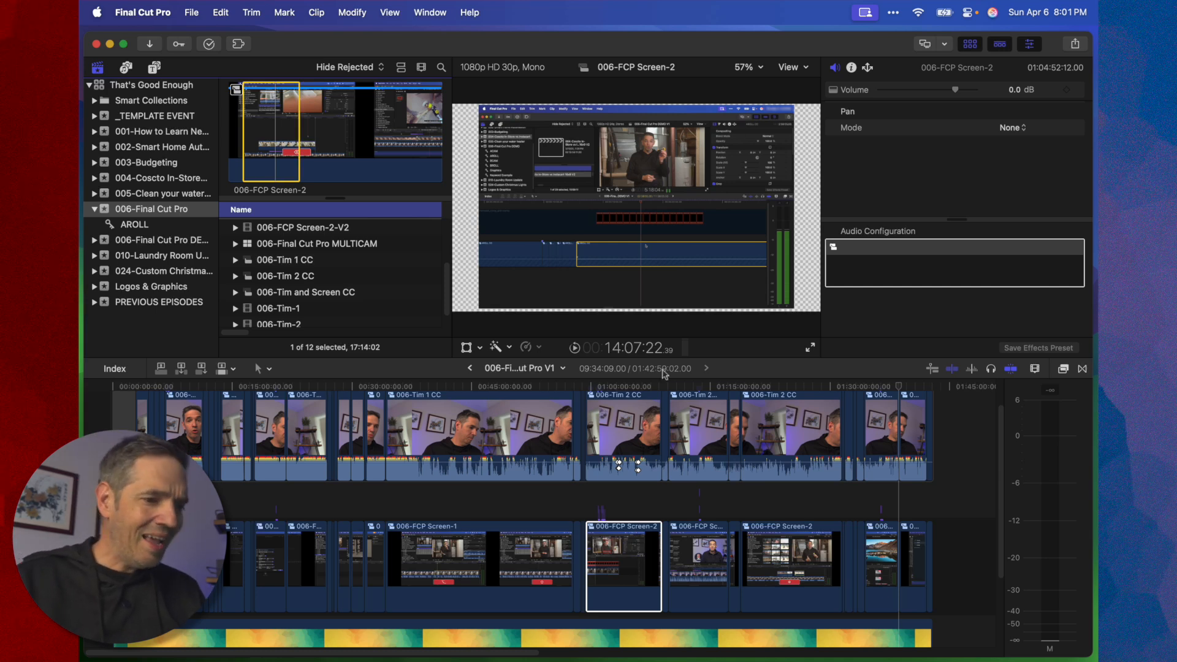
left_click(328, 306)
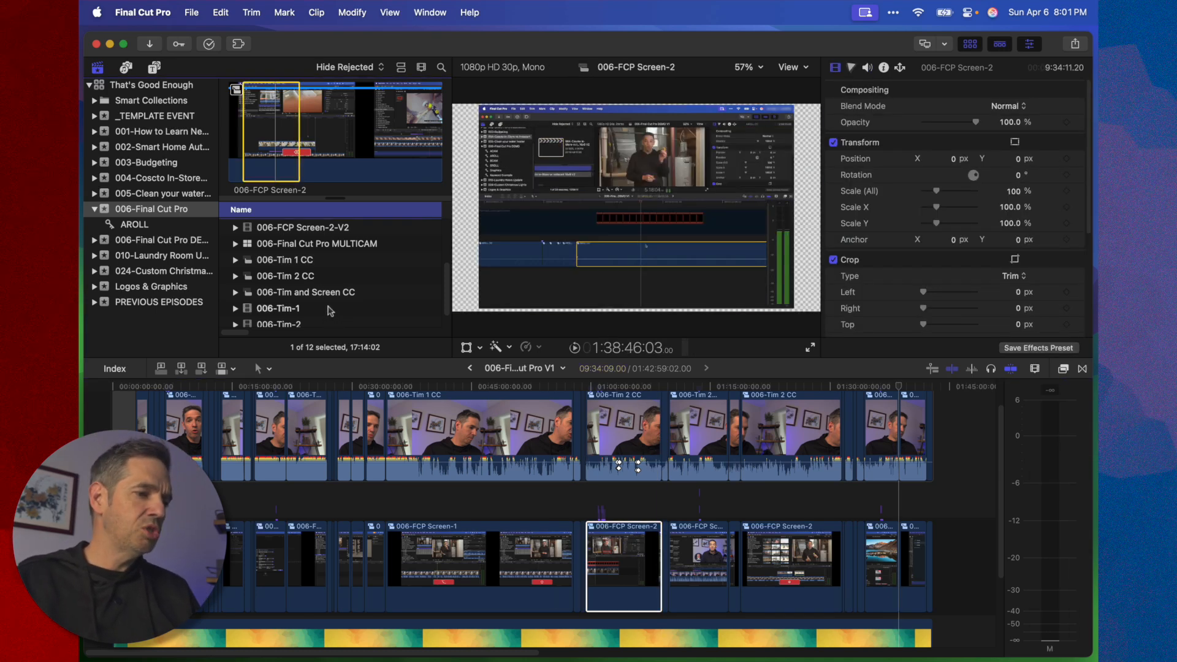
Select 006-Tim-1 and 006-Tim-2 together in the browser, open the new compound clip settings for them, and cancel
left_click(338, 309)
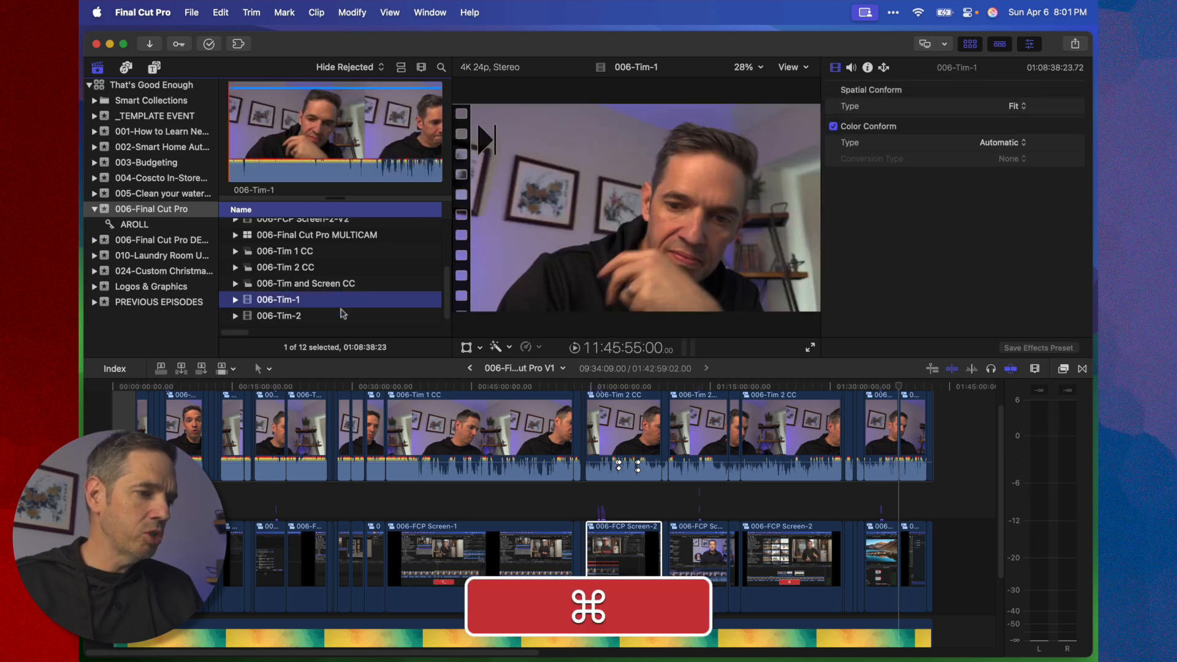
left_click(342, 313, "super")
key("alt+super+g")
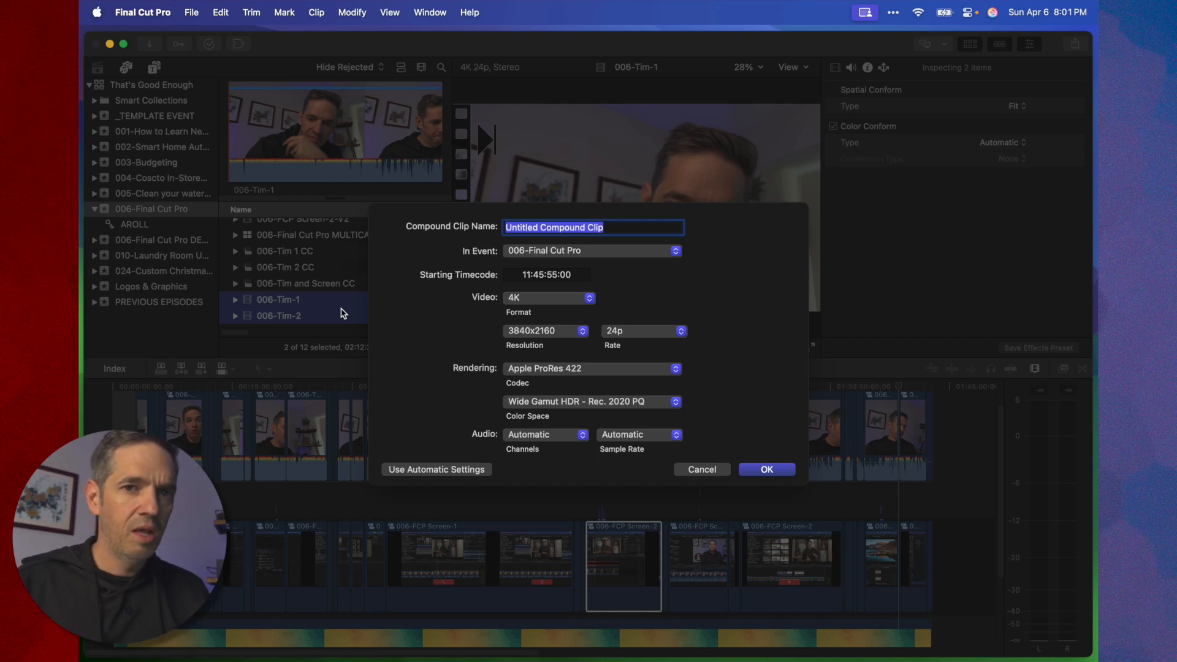
key("Escape")
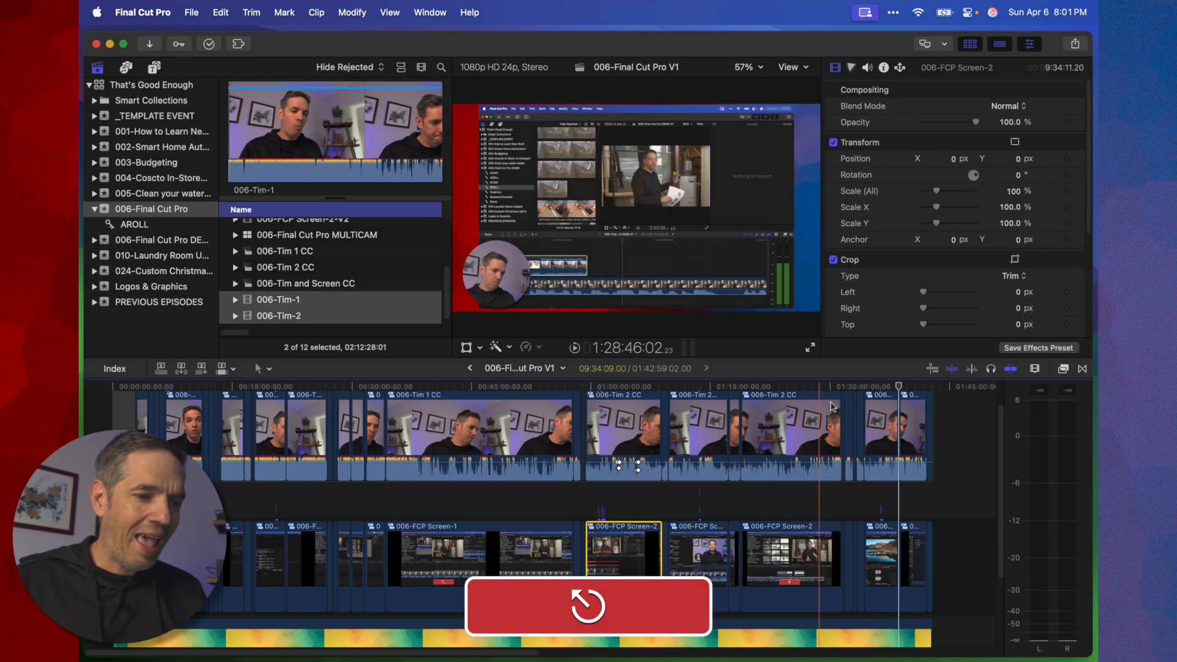
Blade the 006-Tim 2 CC timeline clip at 01:37:04:22, delete the portion after the cut, and undo both edits
key("super+equal")
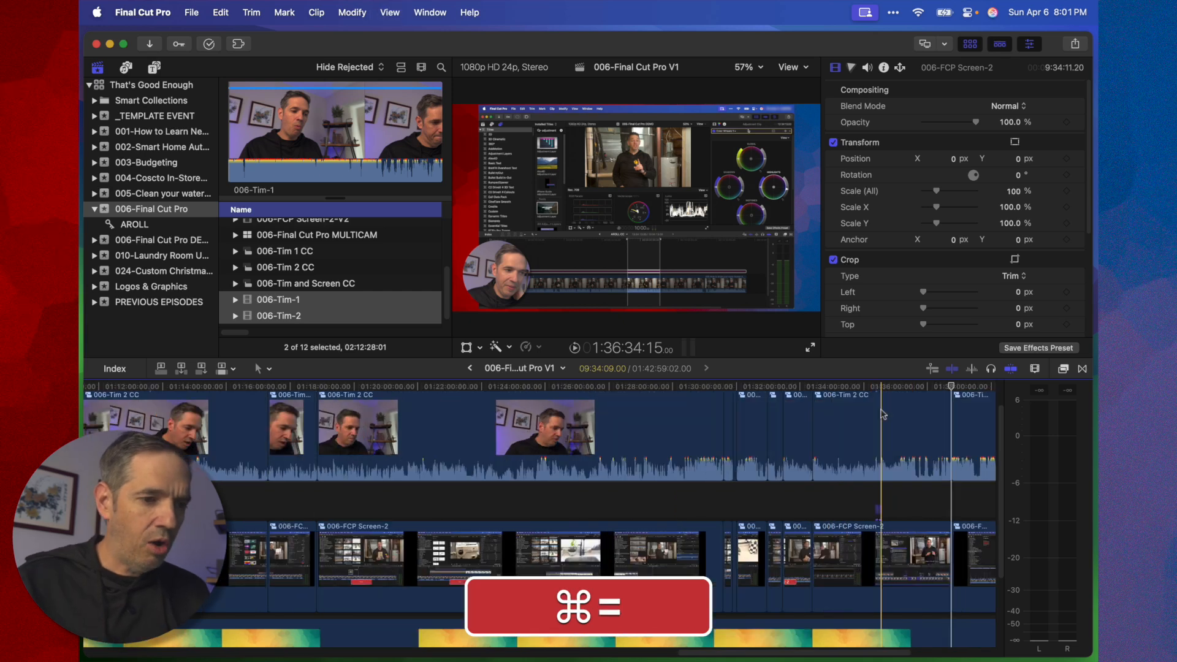
key("shift+super+equal")
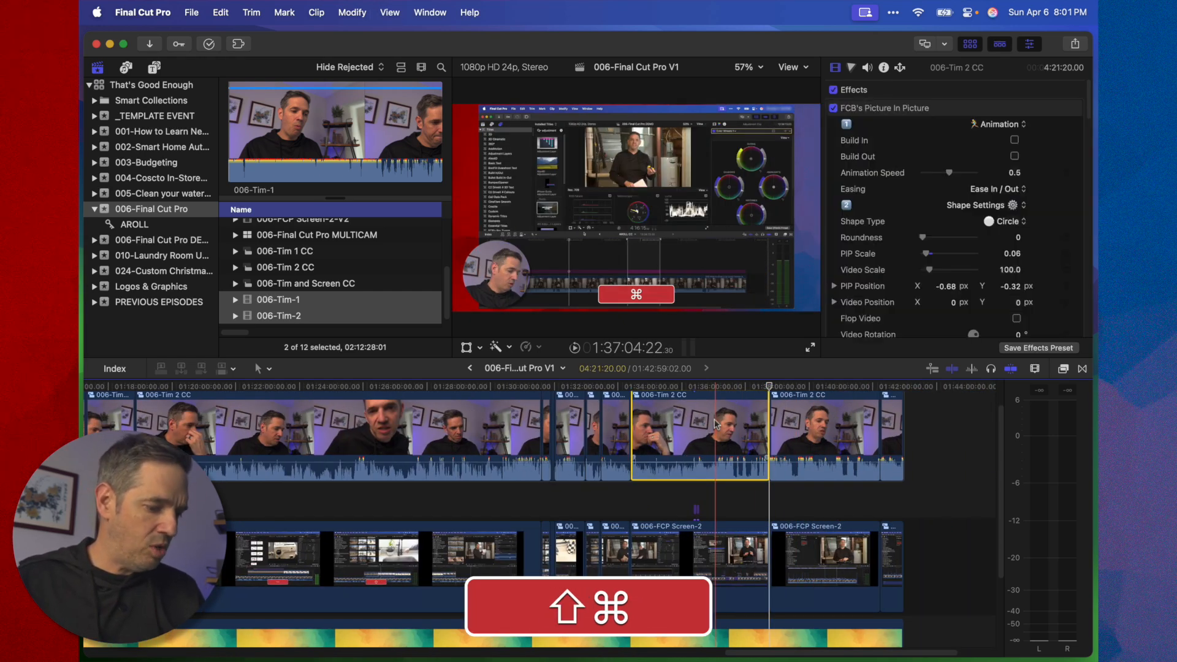
key("super+b")
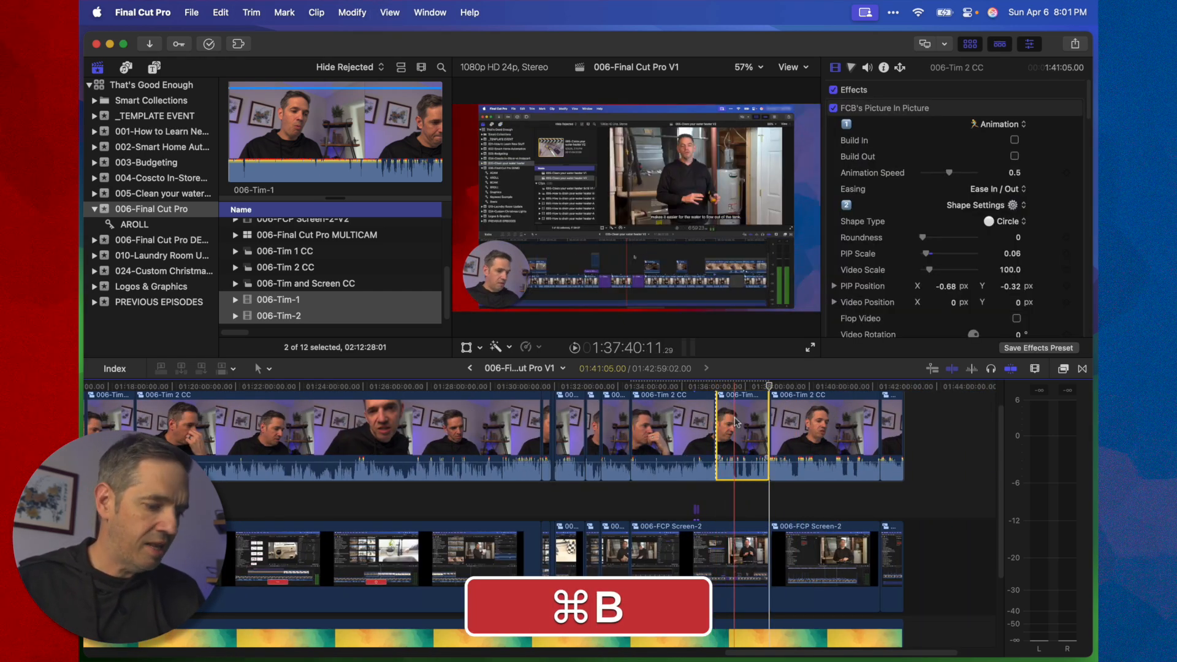
key("BackSpace")
key("super+z")
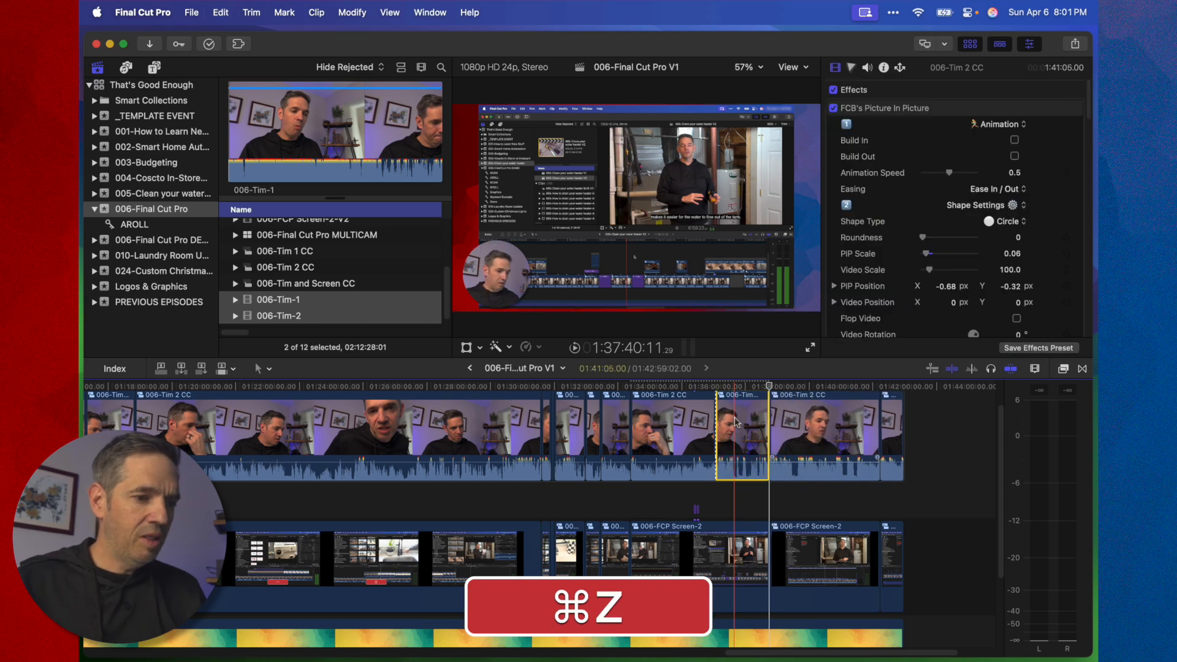
key("super+z")
Place the playhead at 01:37:04:22 in the 006-Tim 2 CC clip, trim the clip's start to it, and undo the trim
left_click(724, 420)
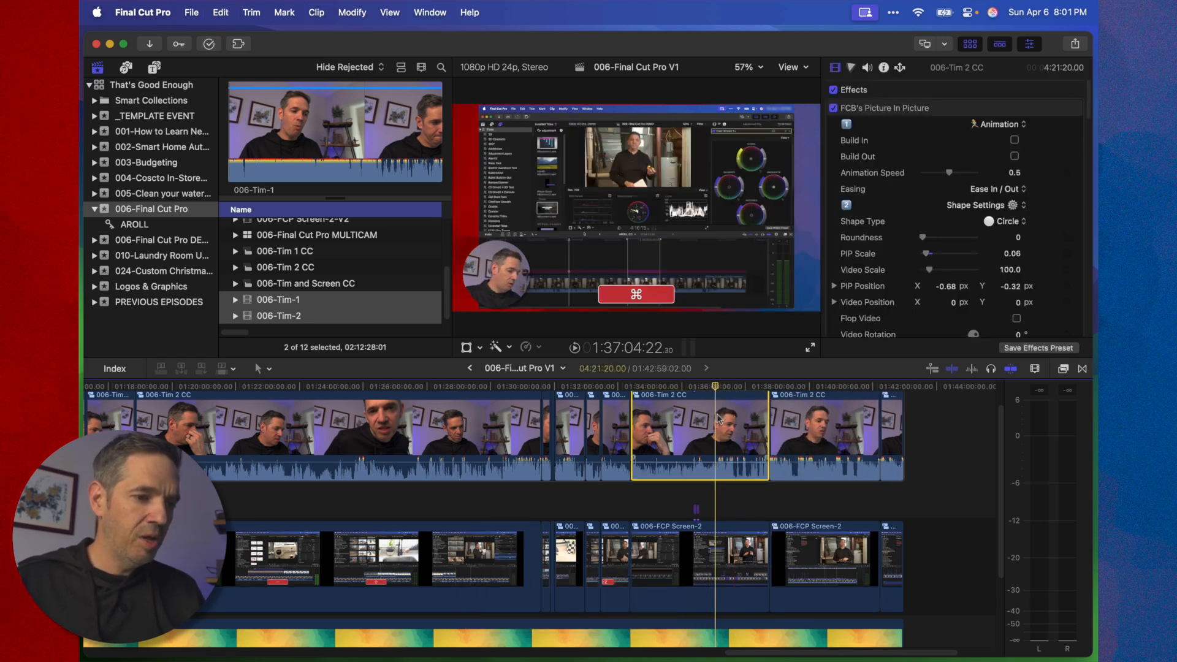
key("super+equal")
key("super+equal")
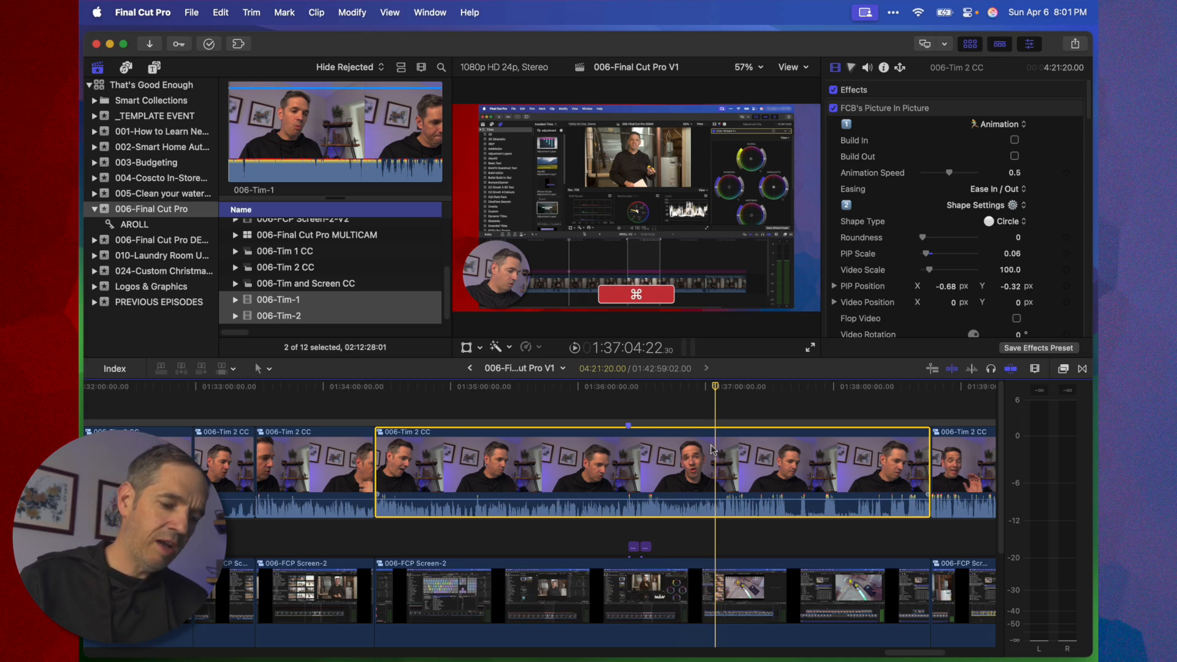
key("alt")
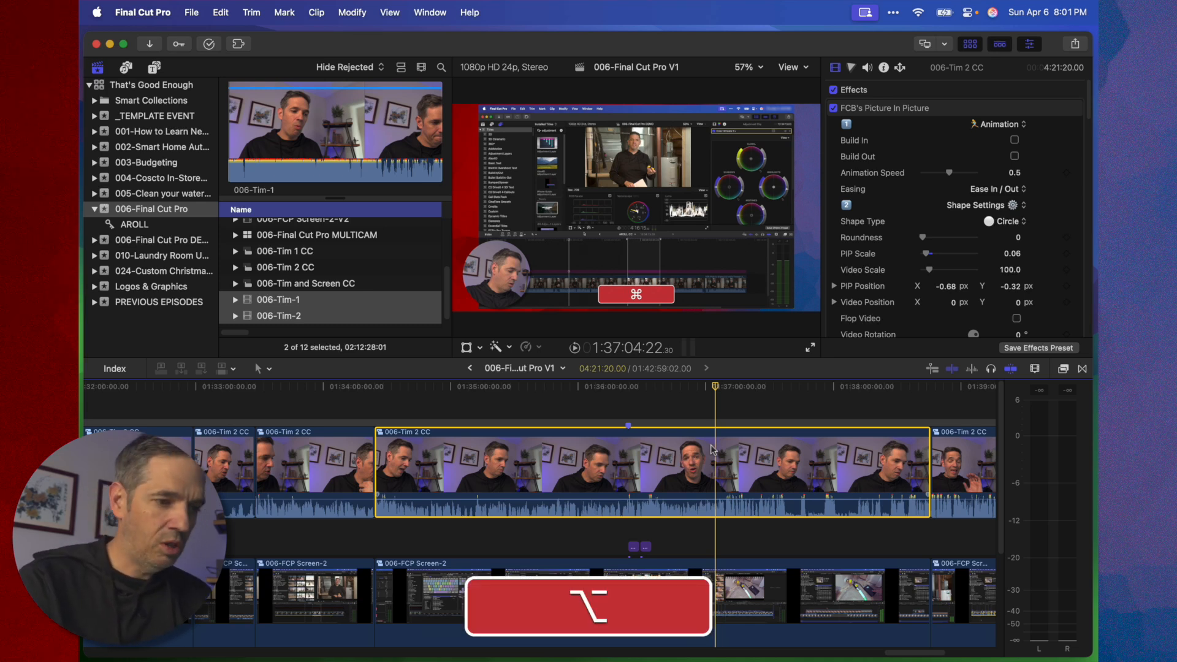
key("alt+super+z")
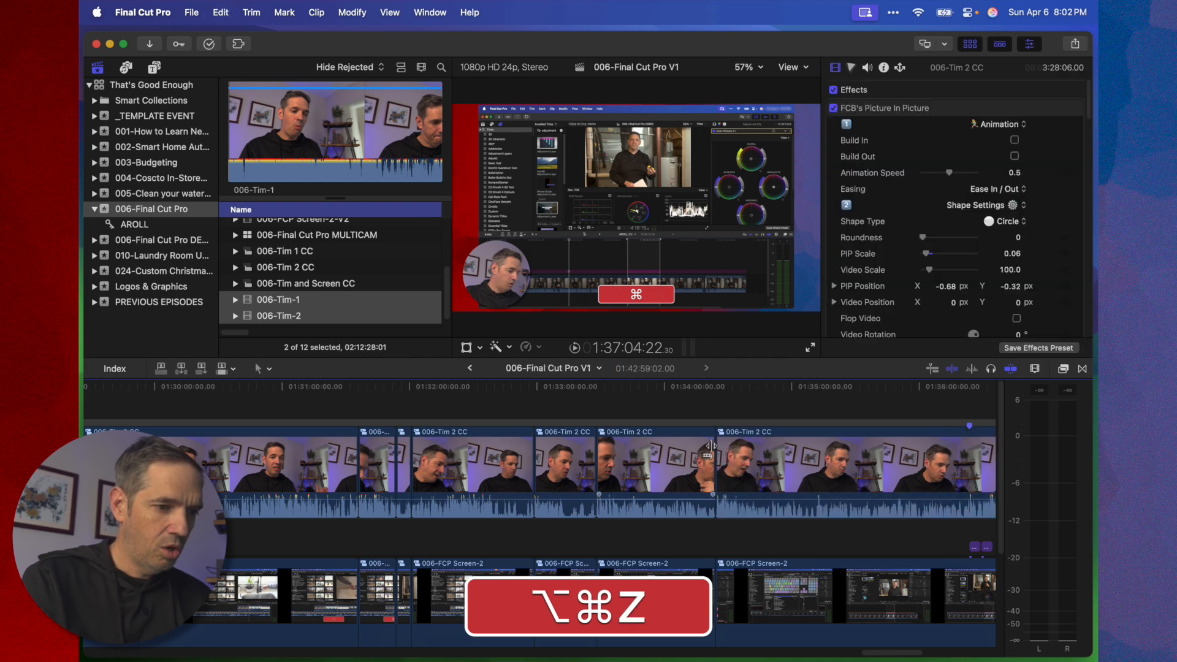
key("super+z")
key("shift")
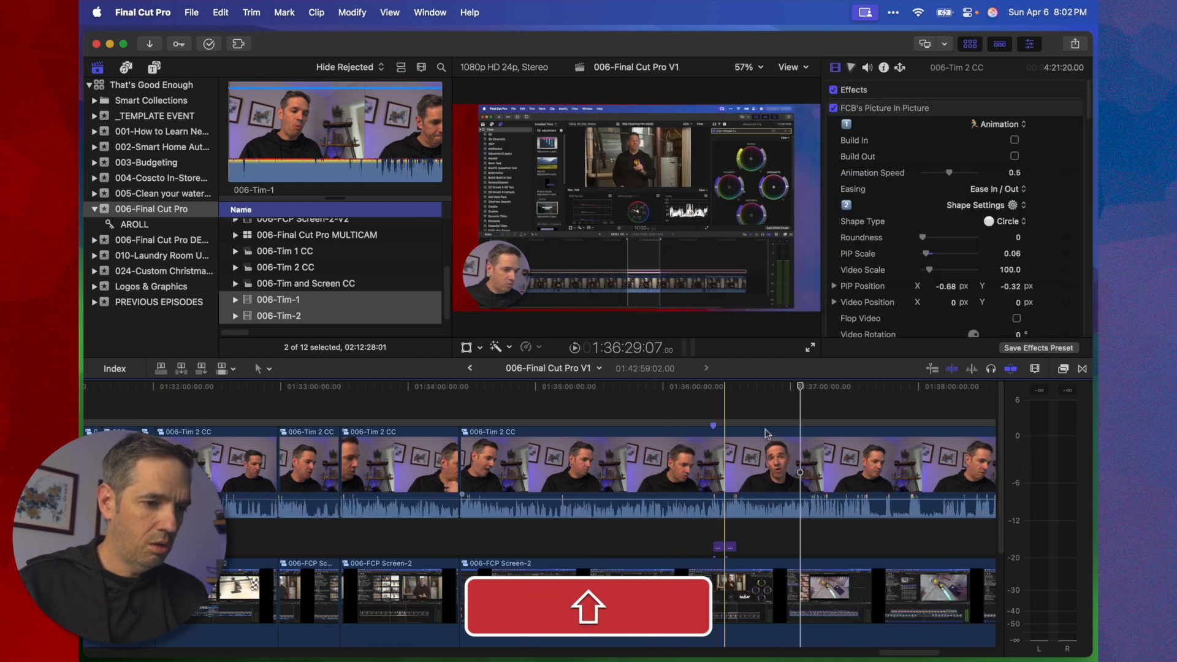
key("alt")
scroll(806, 448, "right", 3)
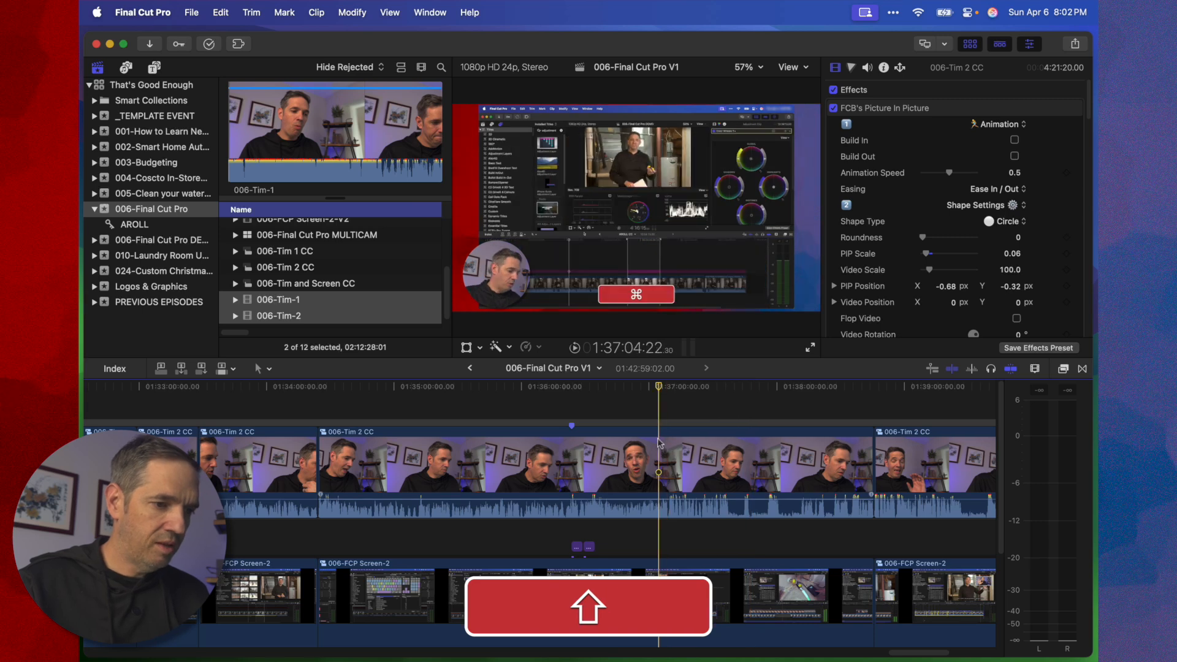
Trim the end of the 006-Tim 2 CC clip to the playhead at 01:37:04:22, and undo the trim
key("alt+bracketright")
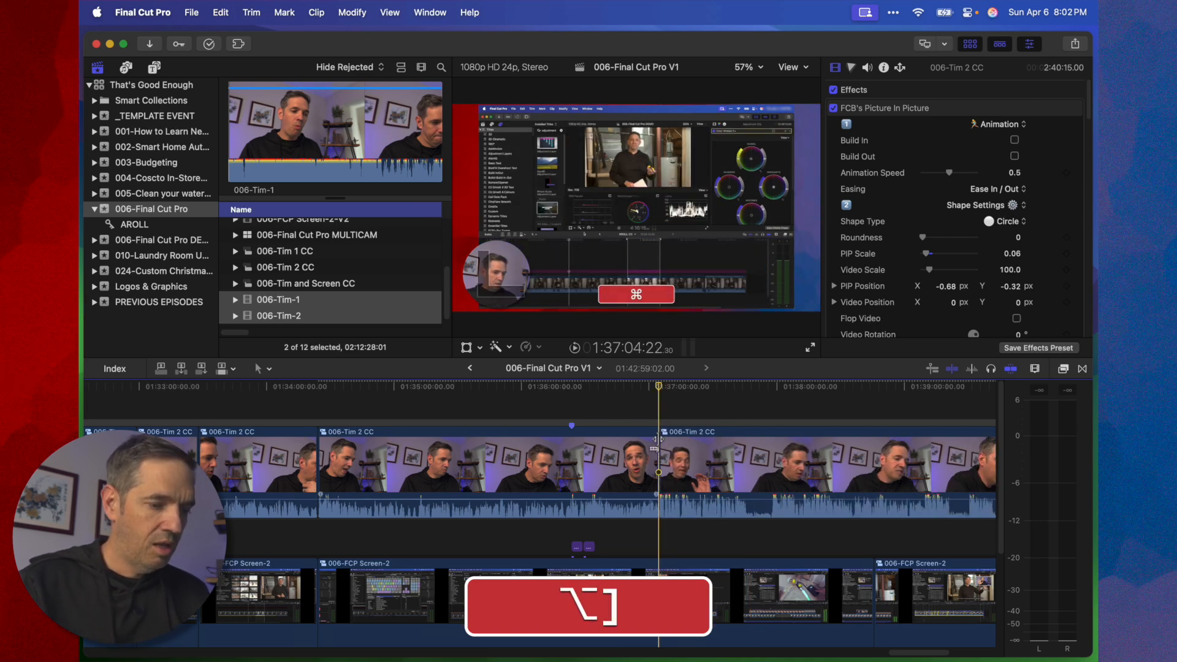
key("alt+super+bracketright")
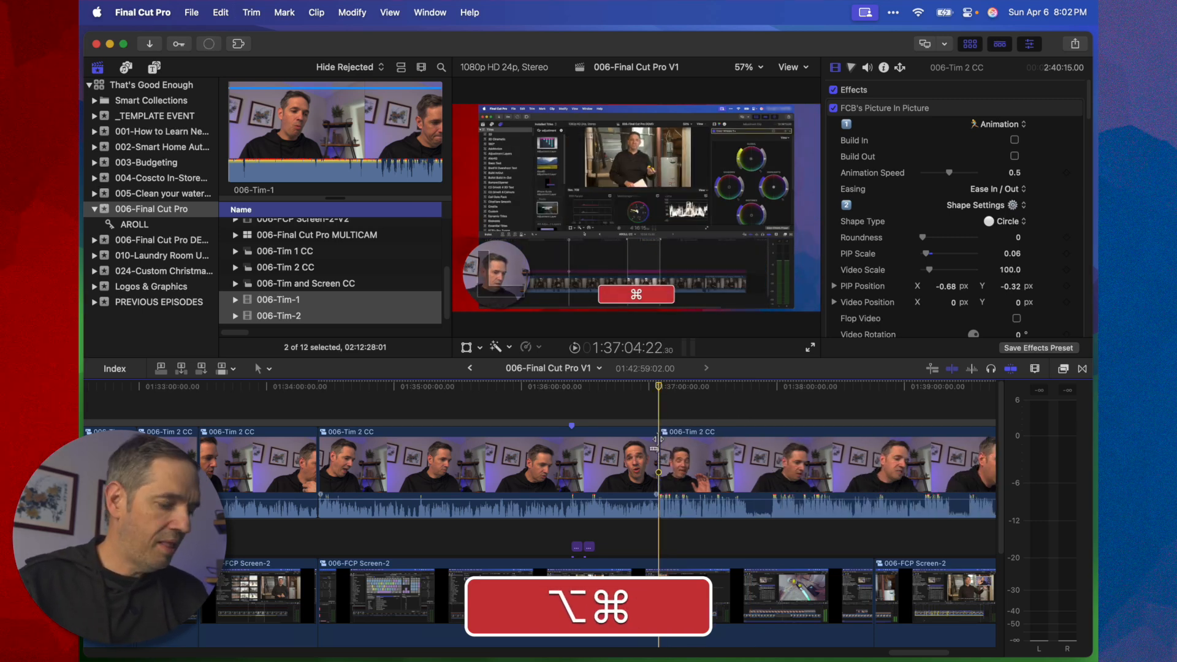
key("super+z")
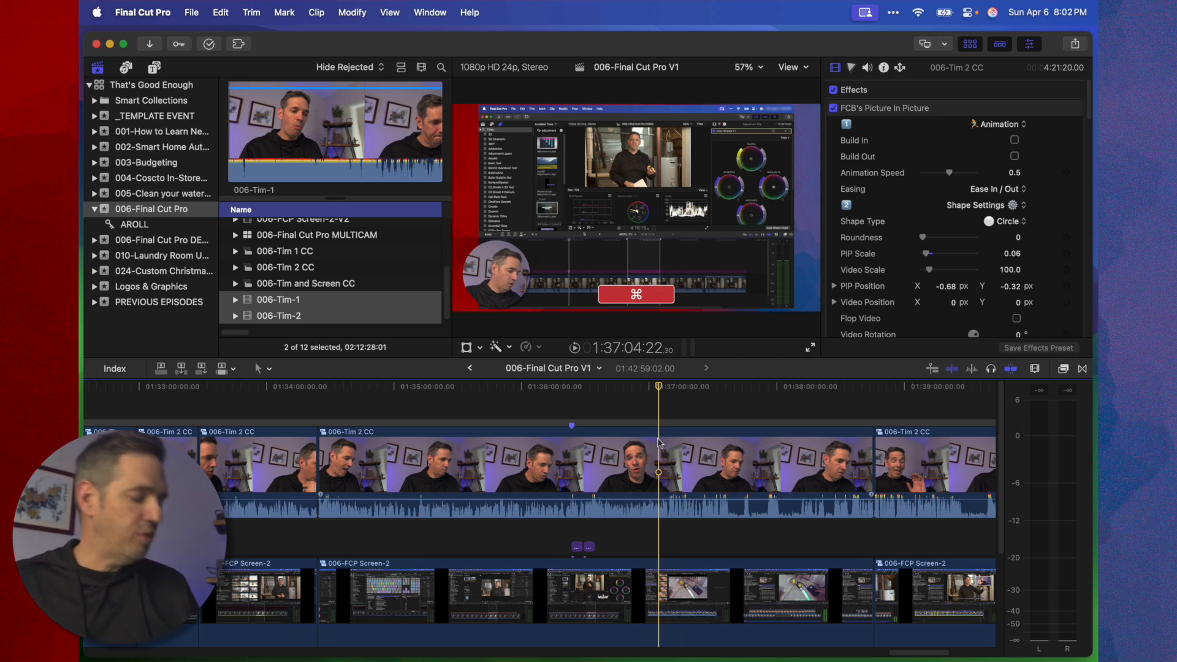
Trim the start of the same 006-Tim 2 CC clip to the playhead, and undo that trim
key("alt")
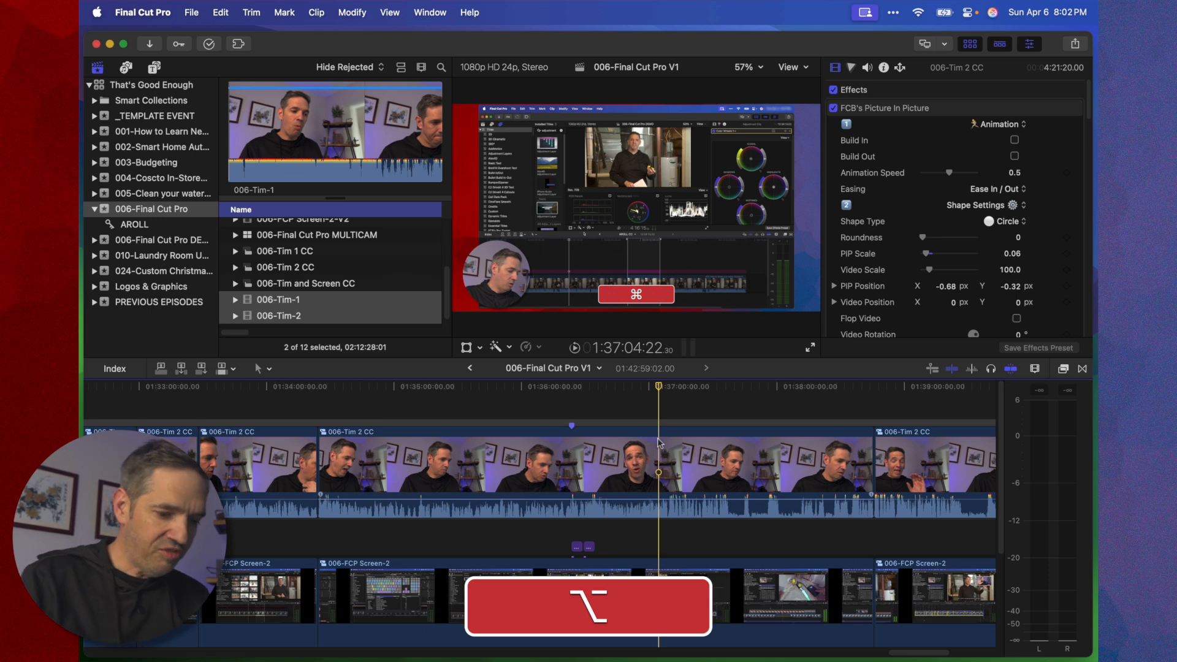
key("alt+bracketleft")
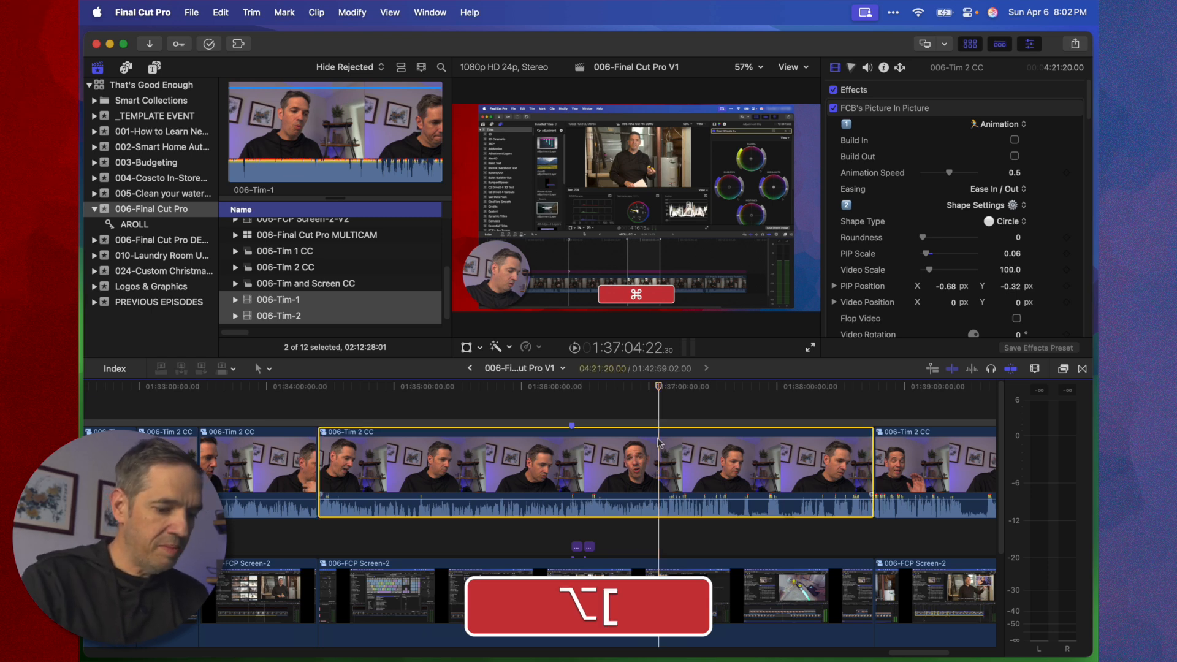
key("super+z")
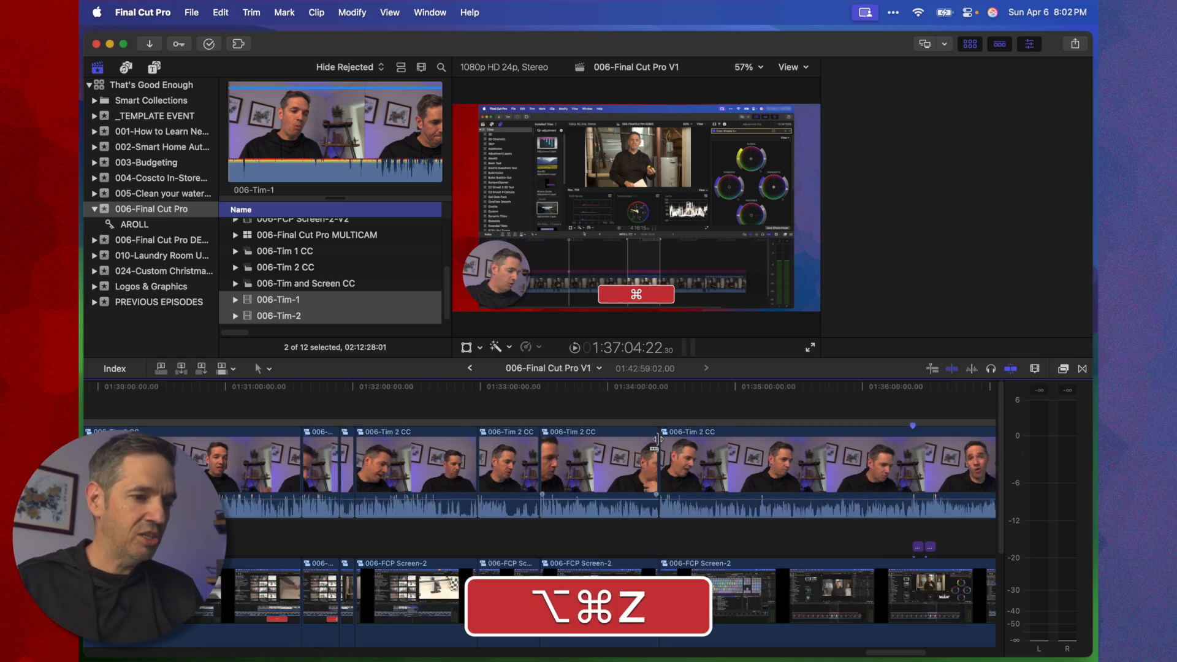
key("shift+super+z")
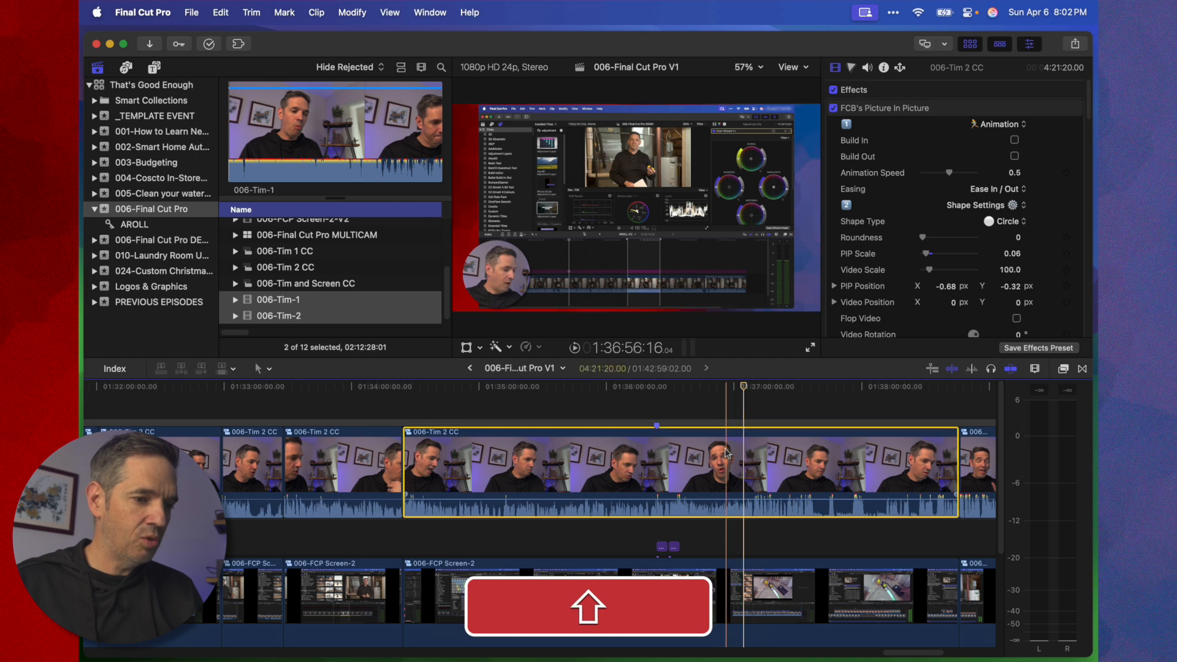
Trim the 006-Tim 2 CC clip manually by moving its start edge to the playhead, and undo the change
left_click_drag(404, 453, 748, 451)
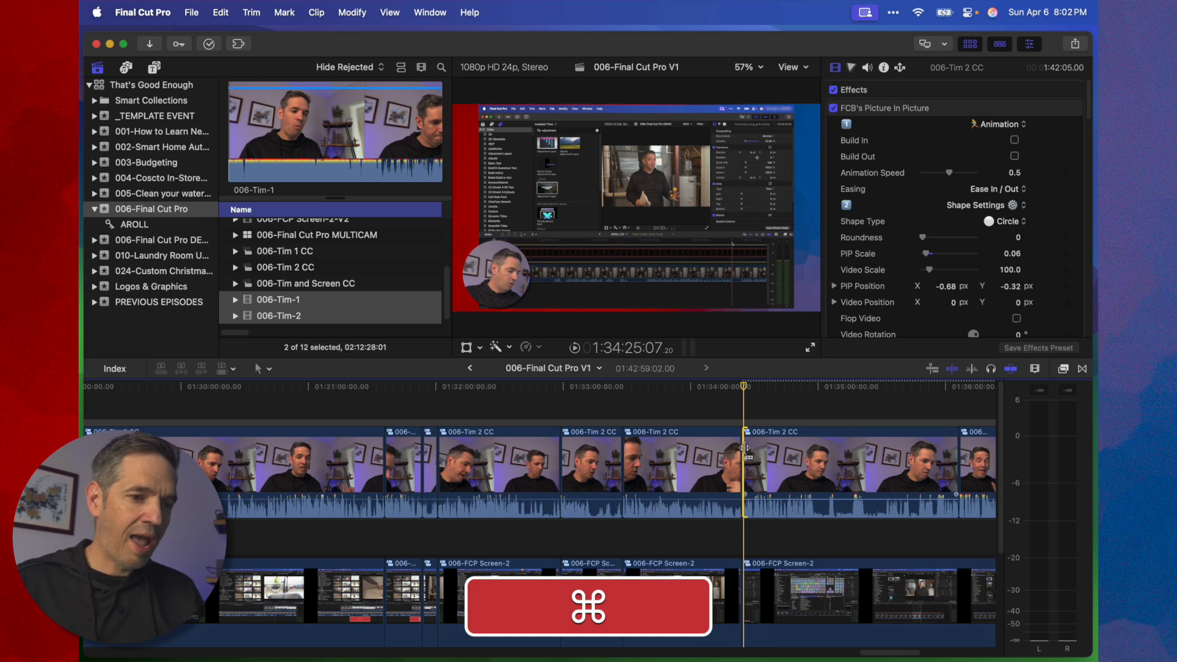
key("cmd+z")
key("cmd+shift+z")
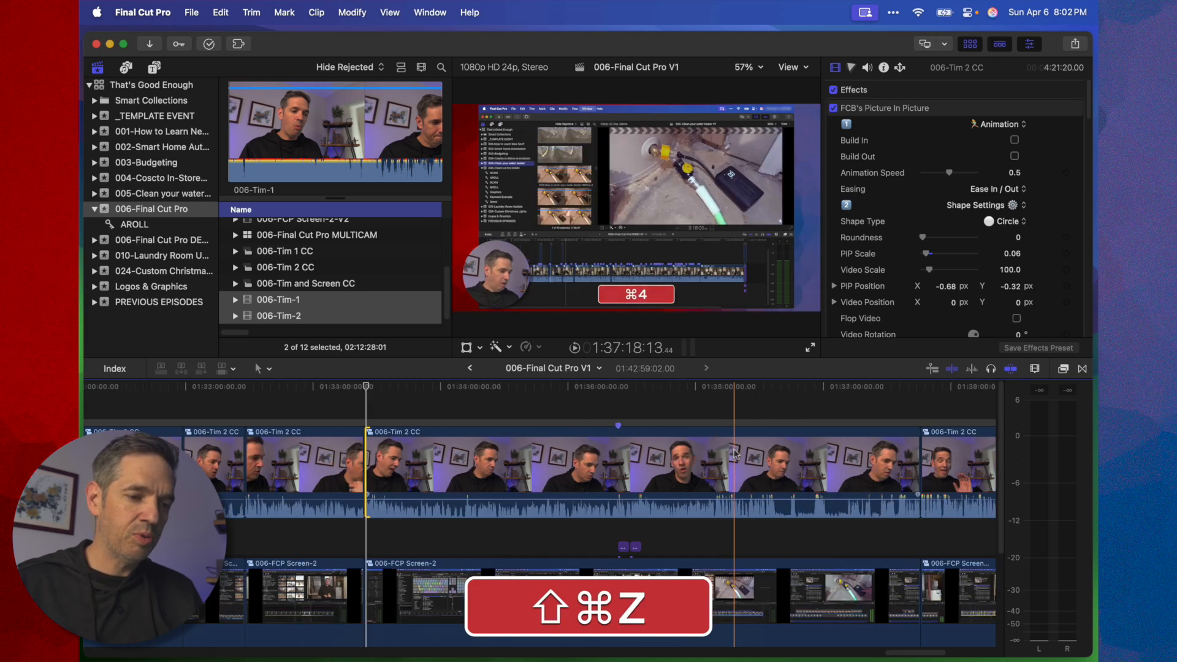
Add a marker to the 006-Tim 2 CC clip at 01:37:22:16
left_click(743, 447)
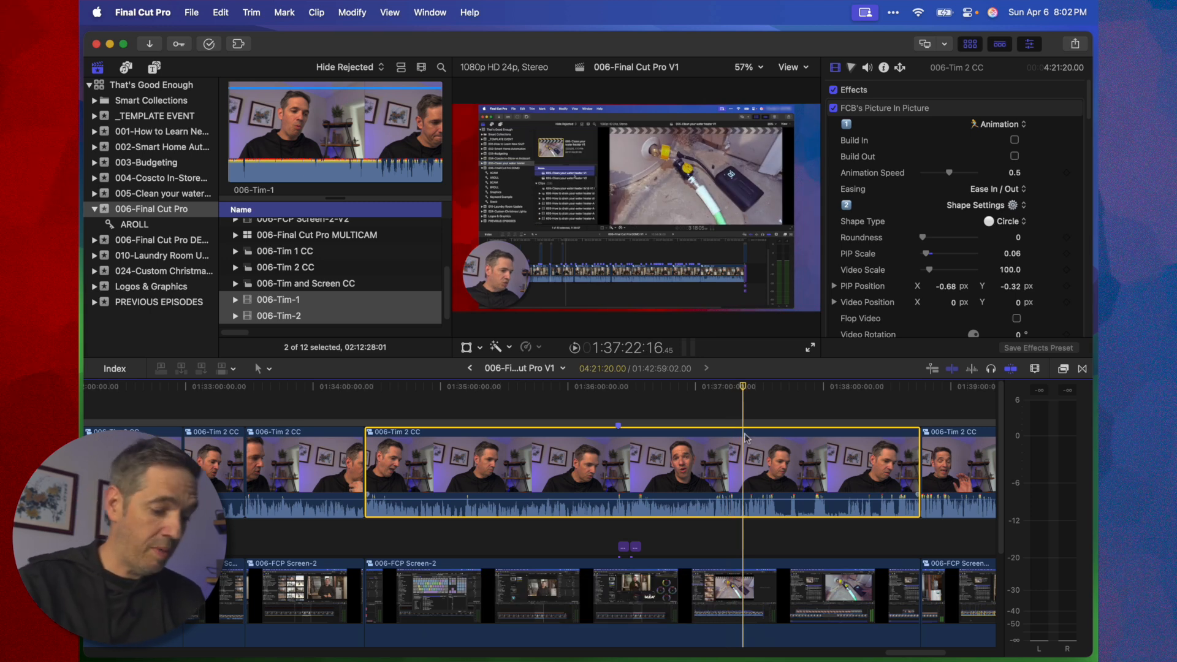
key("m")
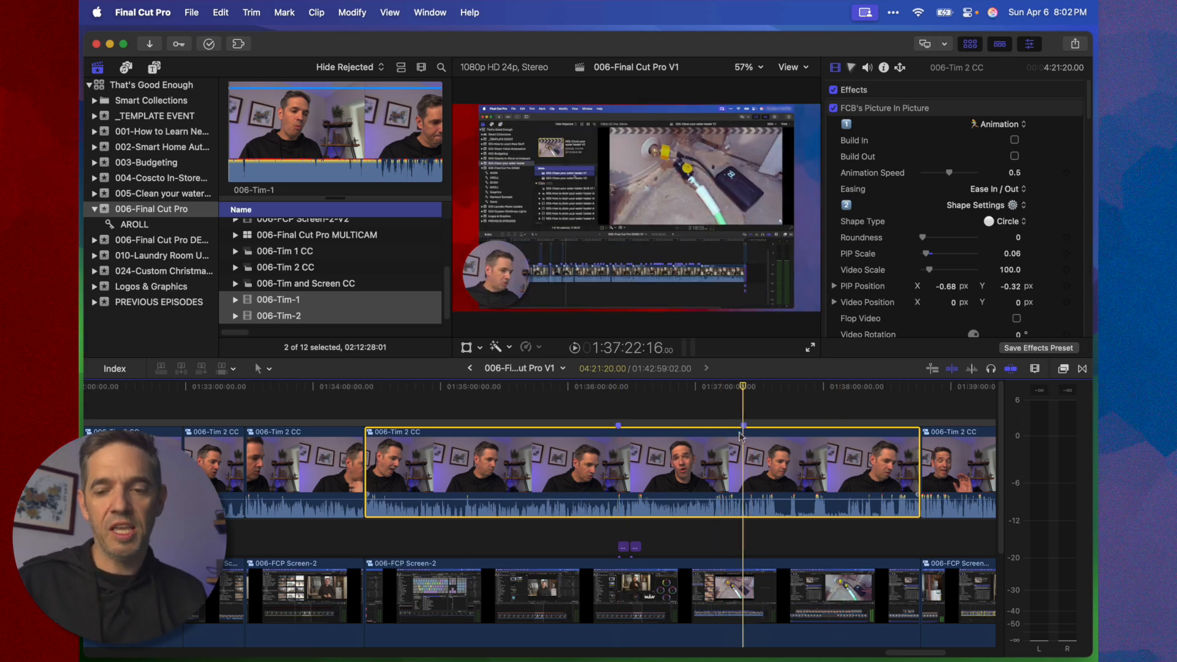
key("shift+z")
Select the end edge of the 006-Tim 2 CC clip and nudge it frame by frame to a clip duration of 4:21:18
left_click(913, 466)
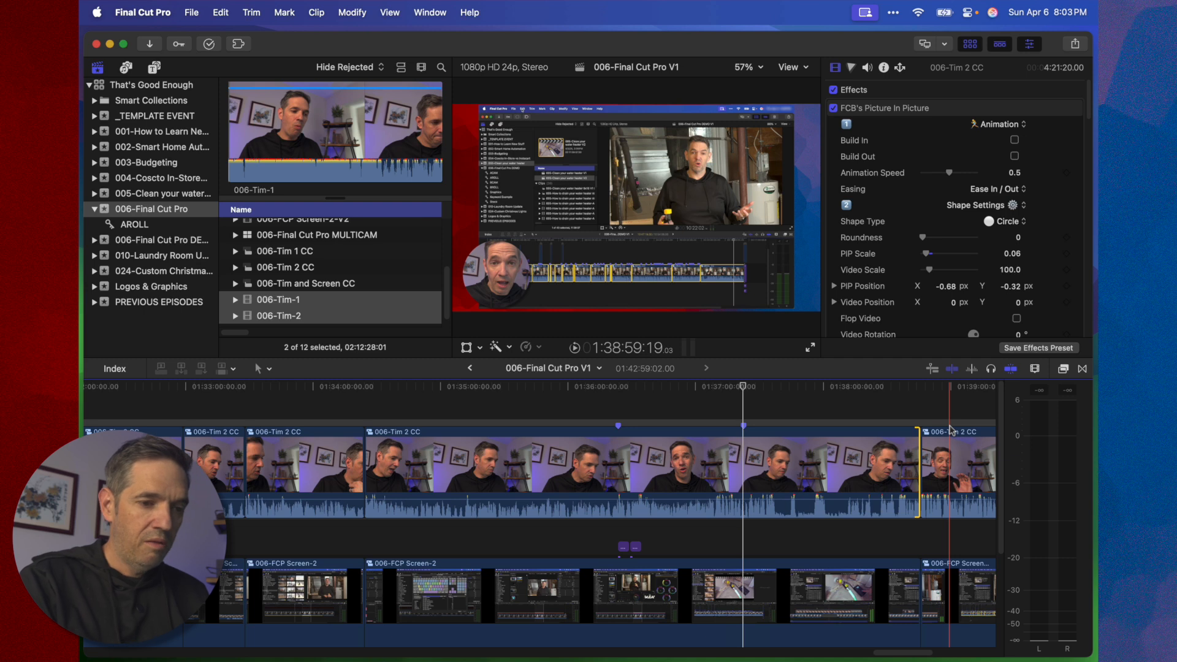
key("comma")
key("comma")
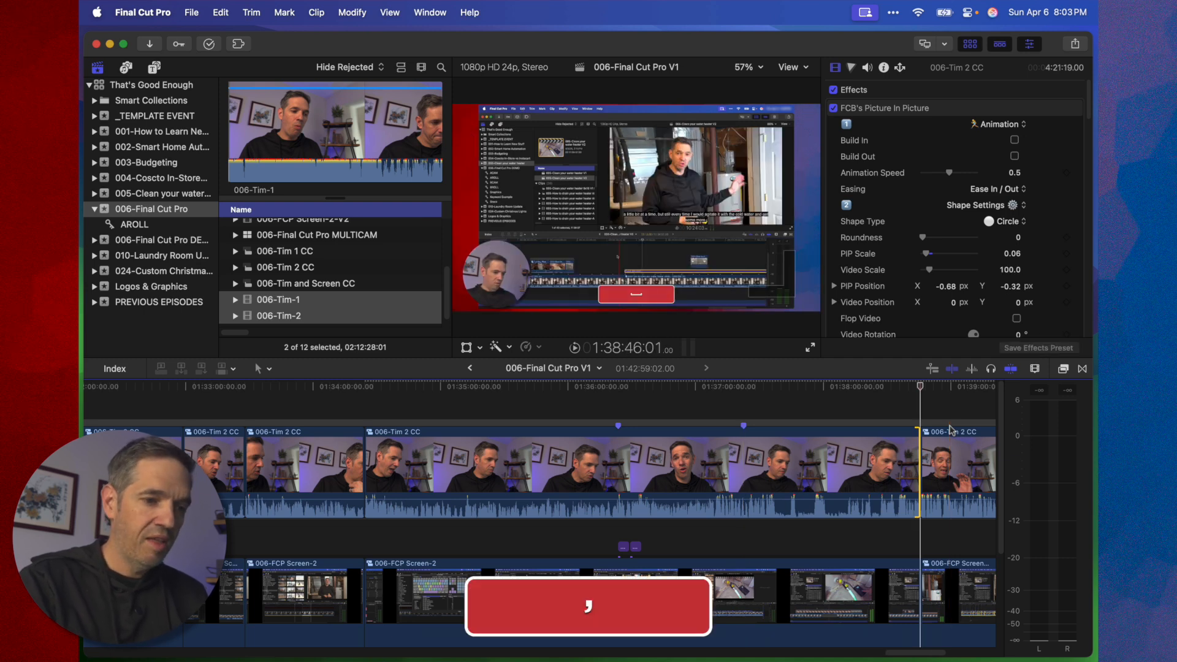
key("comma")
key("comma")
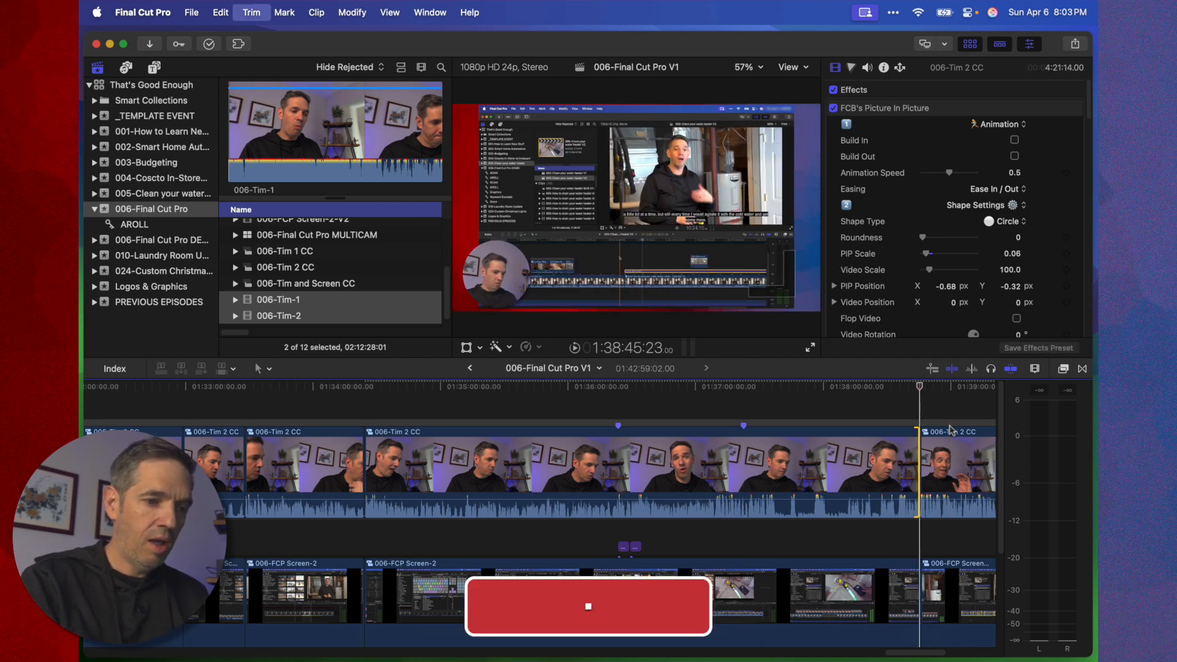
key("comma")
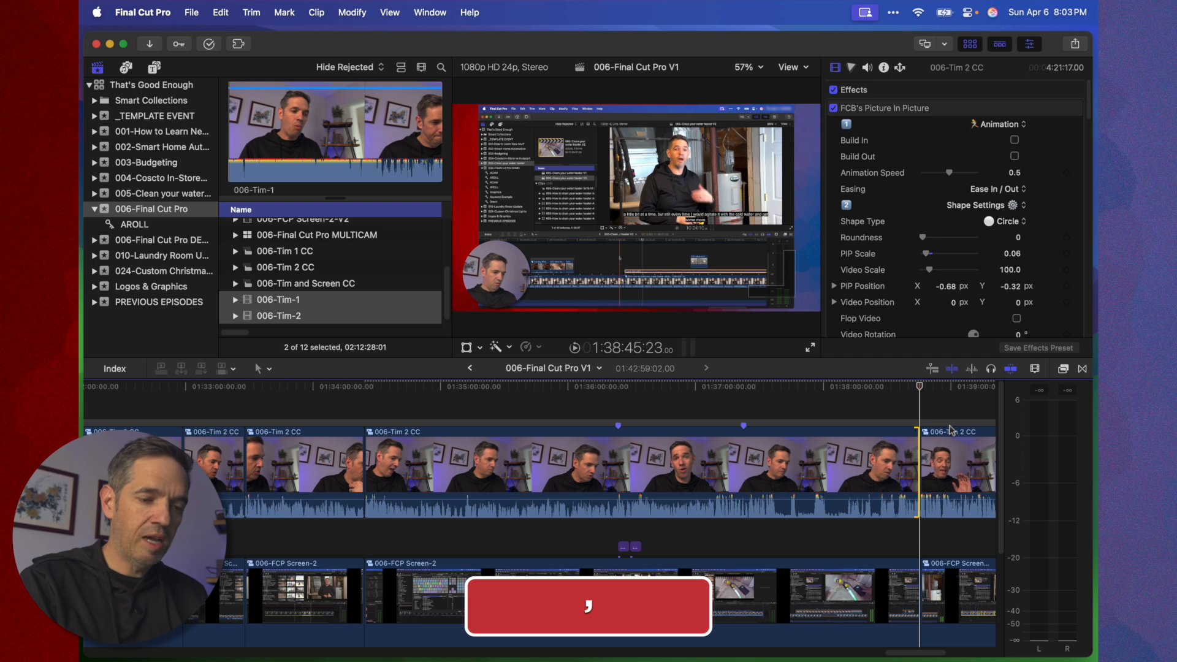
key("comma")
key("period")
key("period")
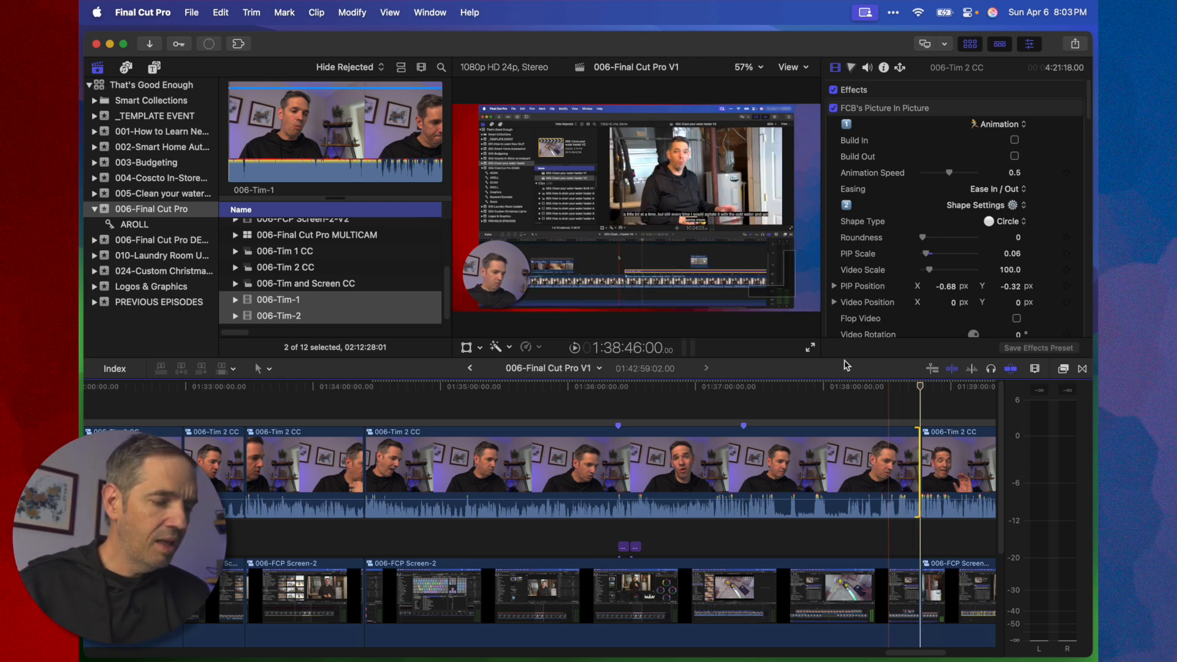
Select the trimmed 006-Tim 2 CC clip in the fitted timeline, and show the AROLL keyword collection of the 006-Final Cut Pro event
left_click(655, 489)
key("shift+z")
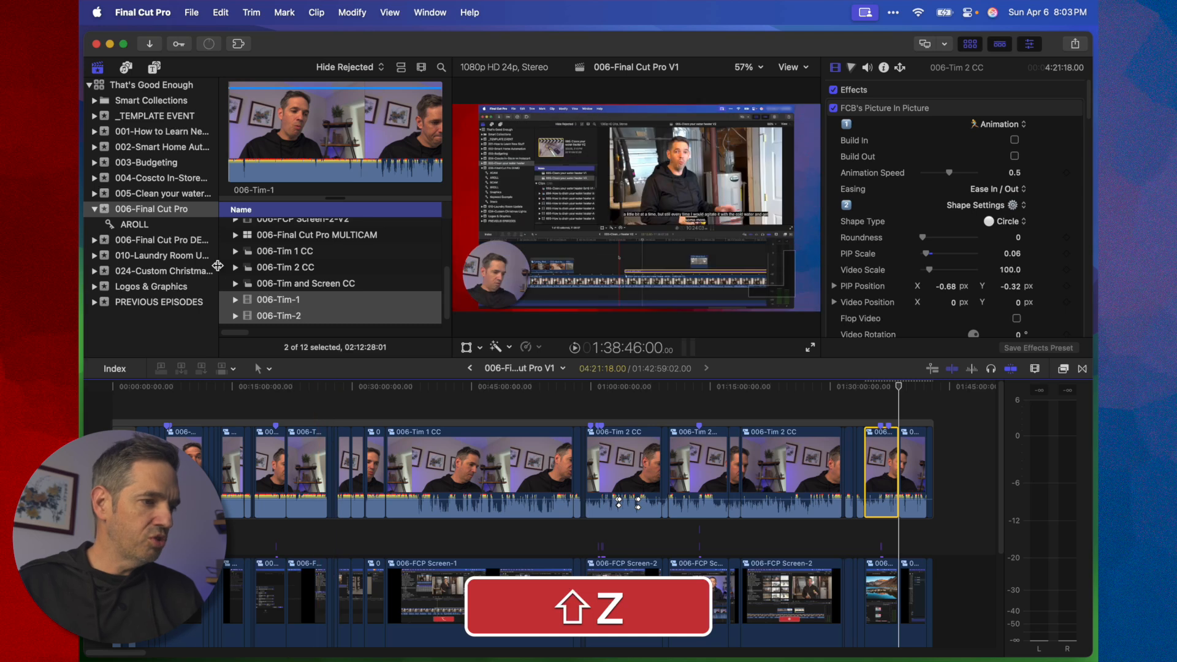
left_click(134, 225)
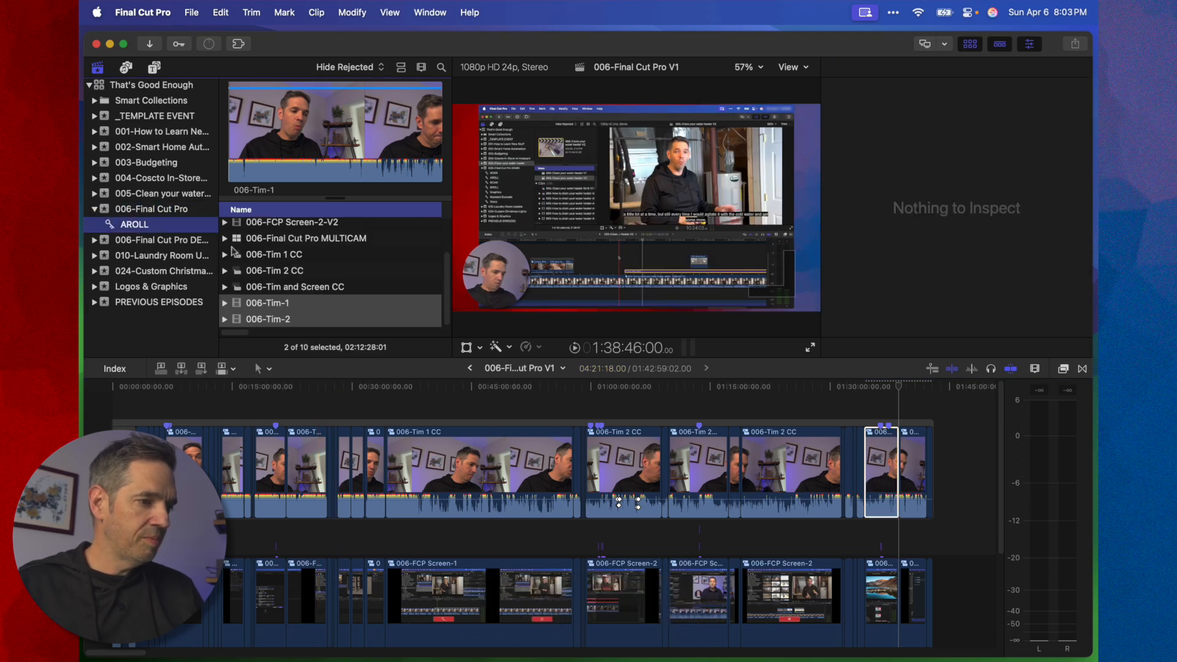
scroll(335, 283, "up", 3)
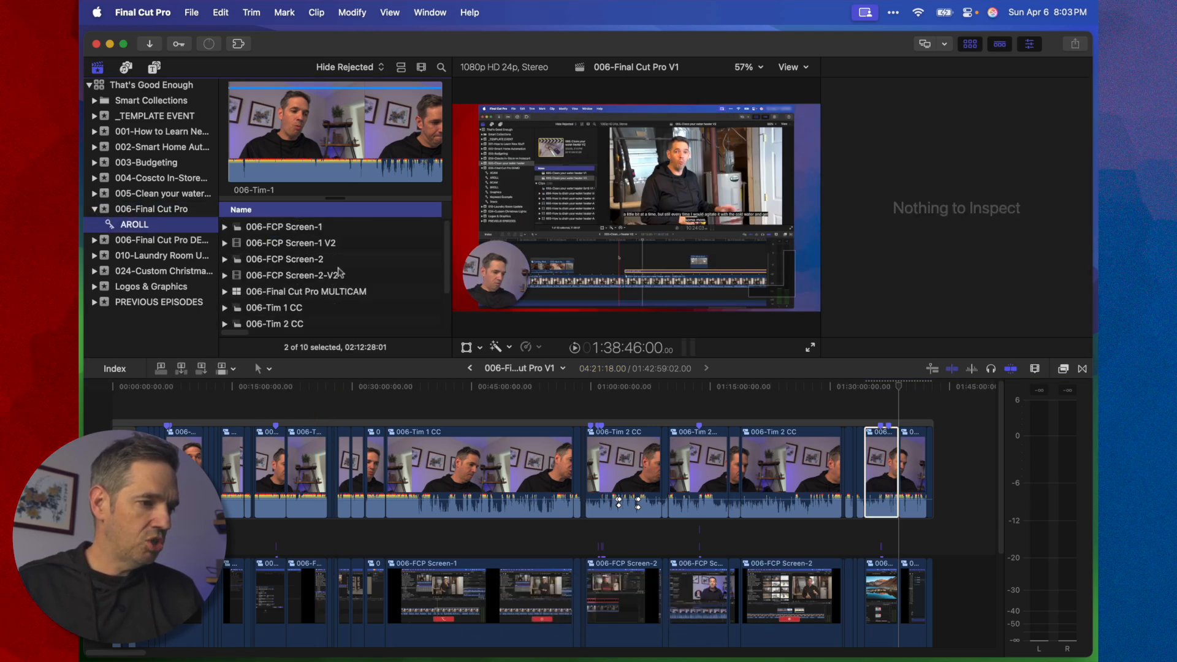
Expand the 006-Final Cut Pro DEMO event and show the clips of its BROLL keyword collection in the browser
left_click(171, 243)
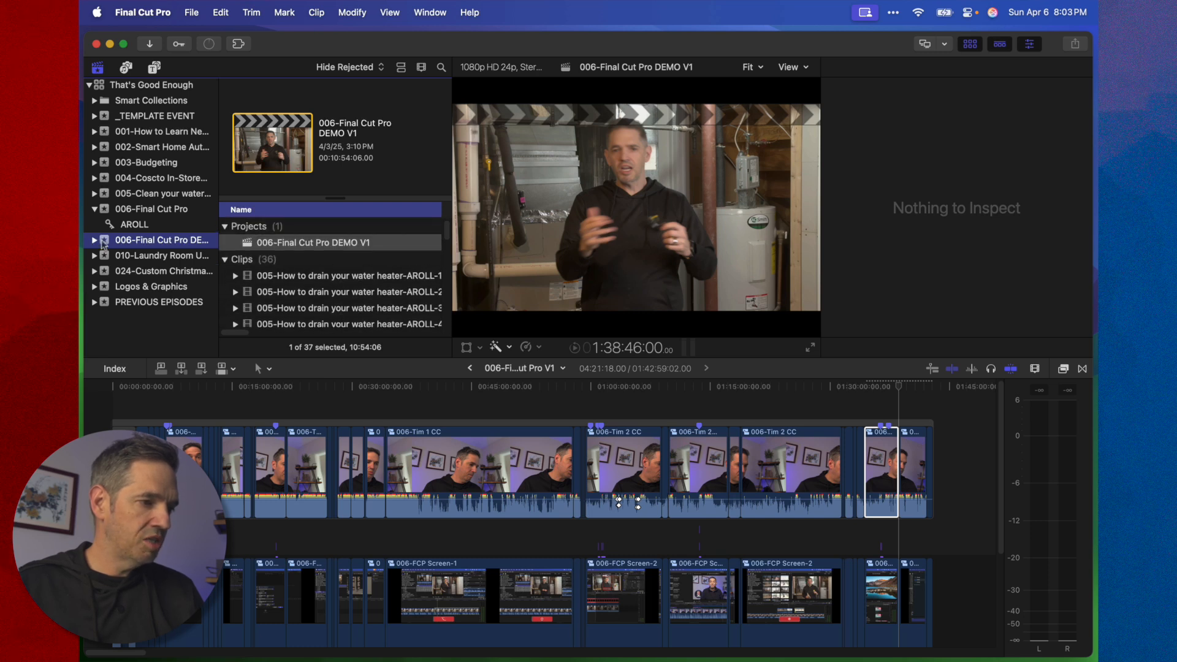
left_click(94, 242)
left_click(153, 286)
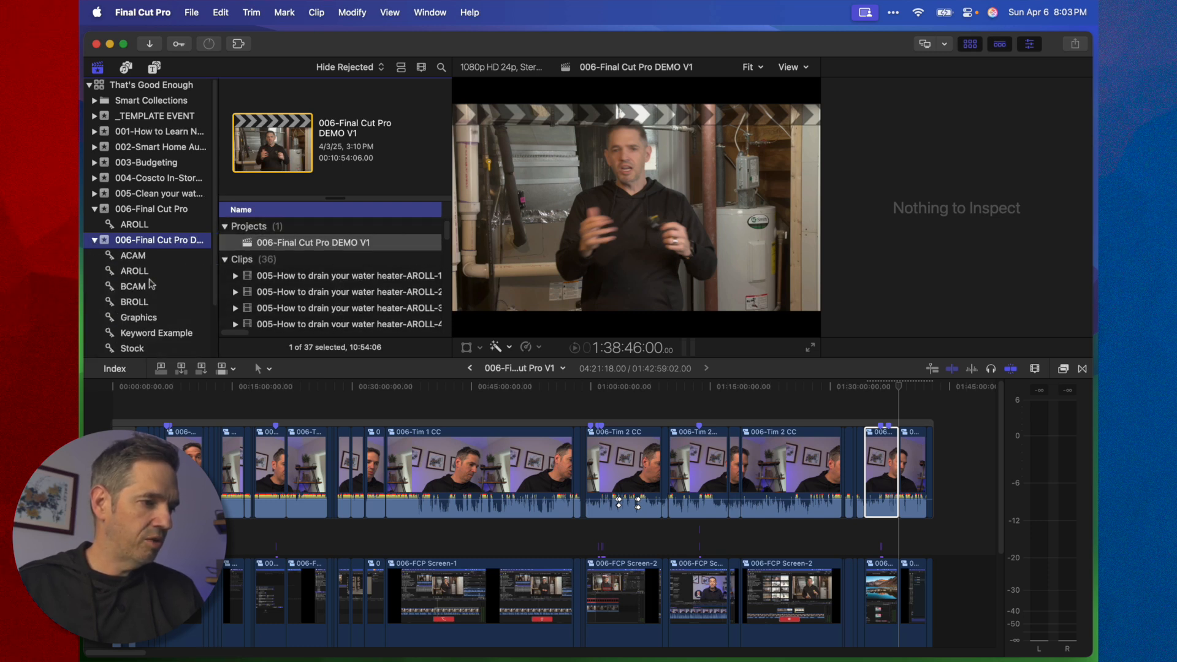
left_click(119, 302)
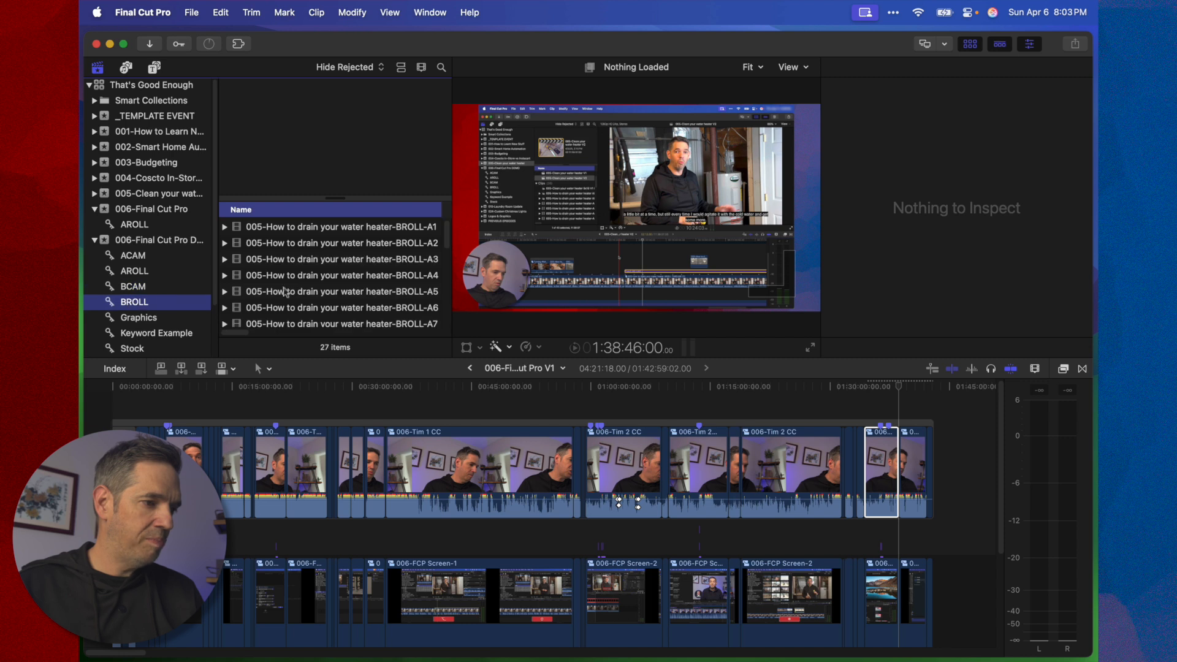
Connect the BROLL-B2 and Sediment Buster clips together above the primary storyline at about 45:46:19
left_click(378, 276)
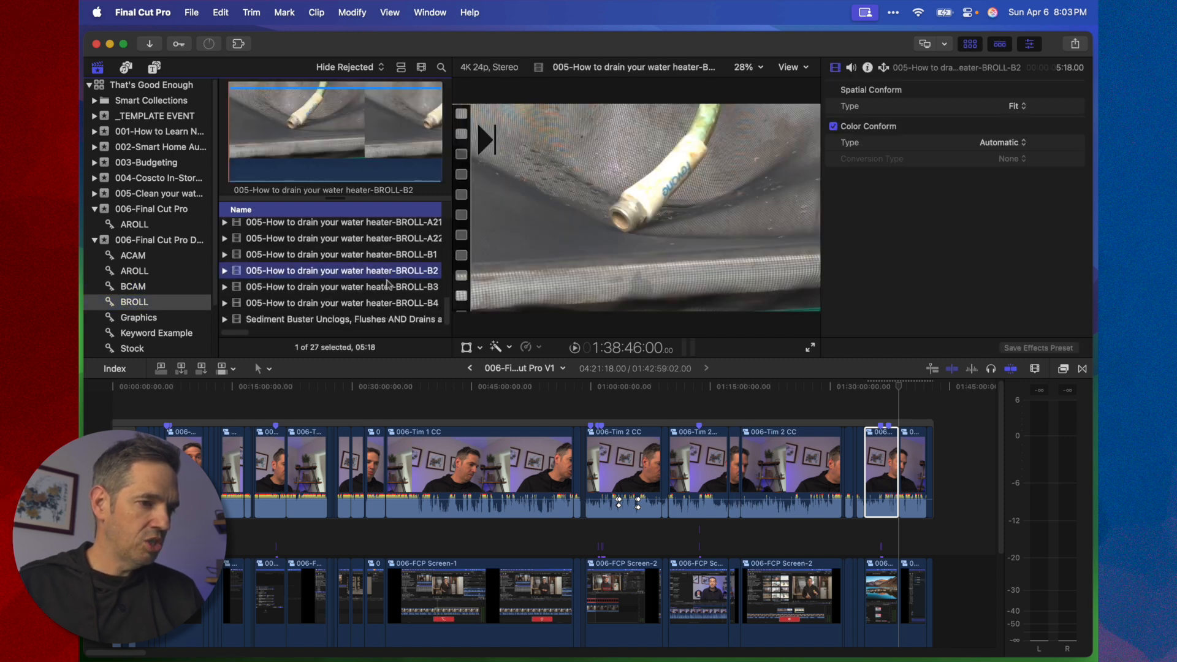
left_click(383, 320, "super")
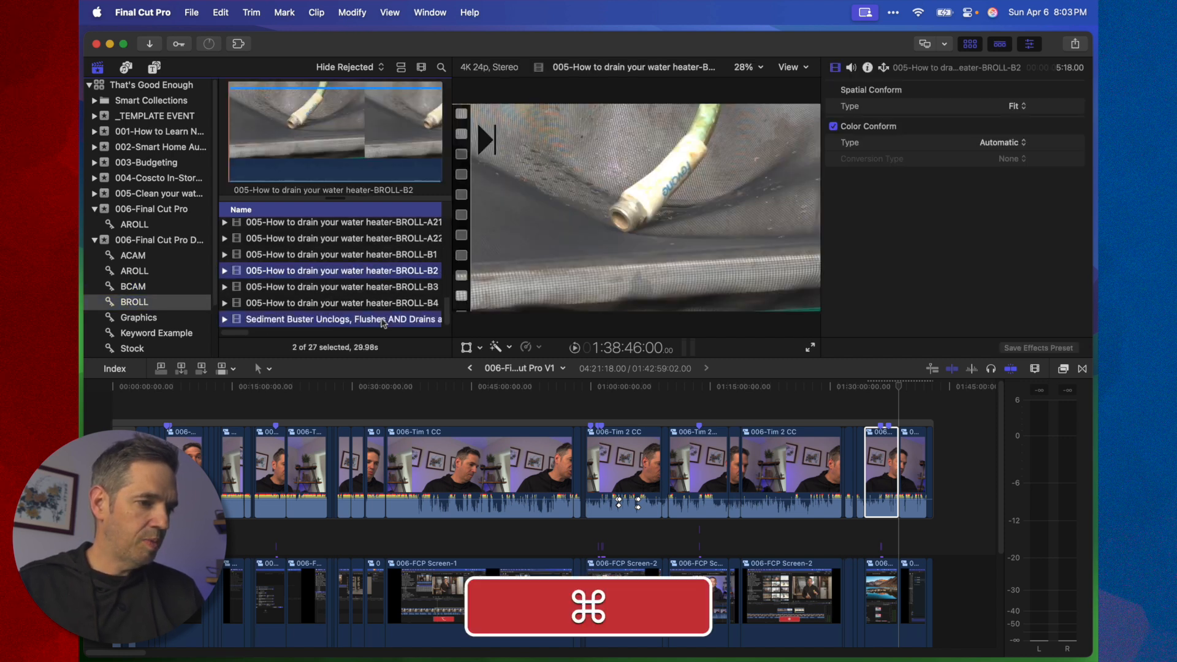
left_click(476, 405, "super")
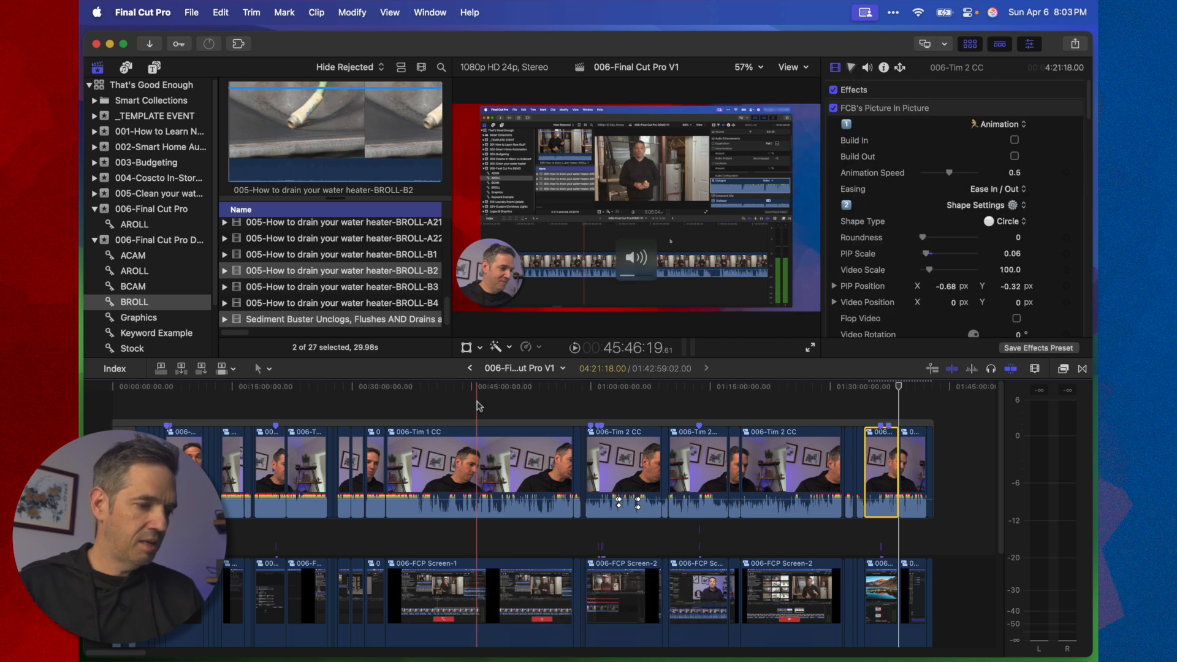
key("q")
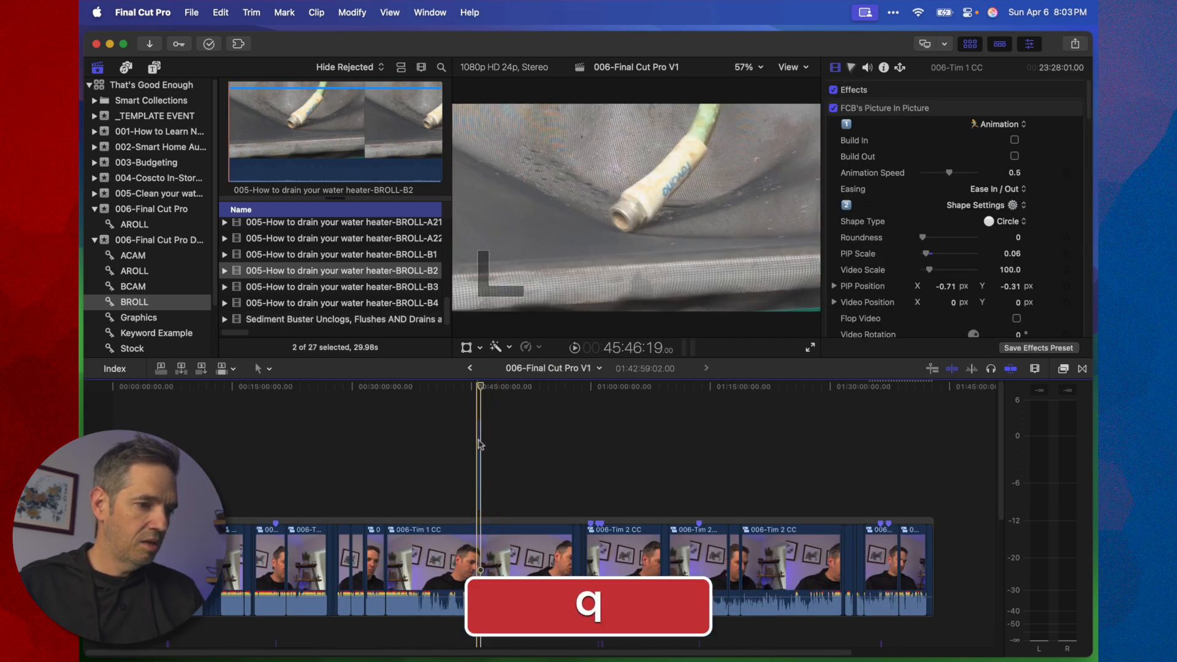
Combine the two connected B-roll clips into a connected storyline and select that storyline
key("super+equal")
key("super+equal")
key("super+equal")
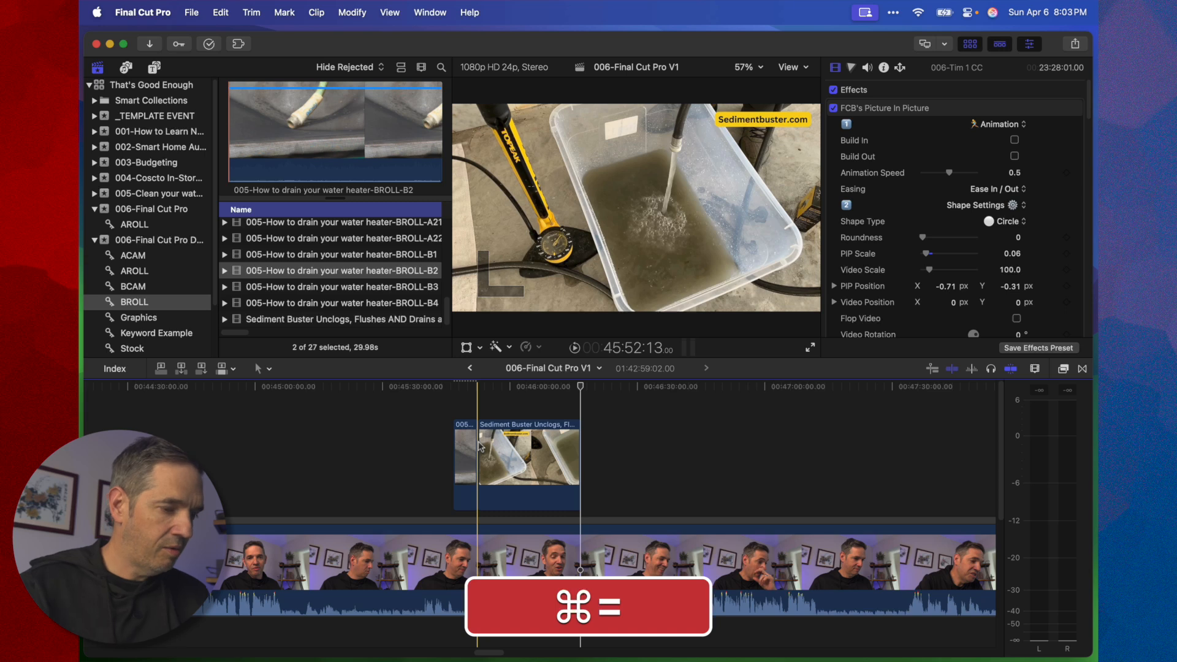
key("super+equal")
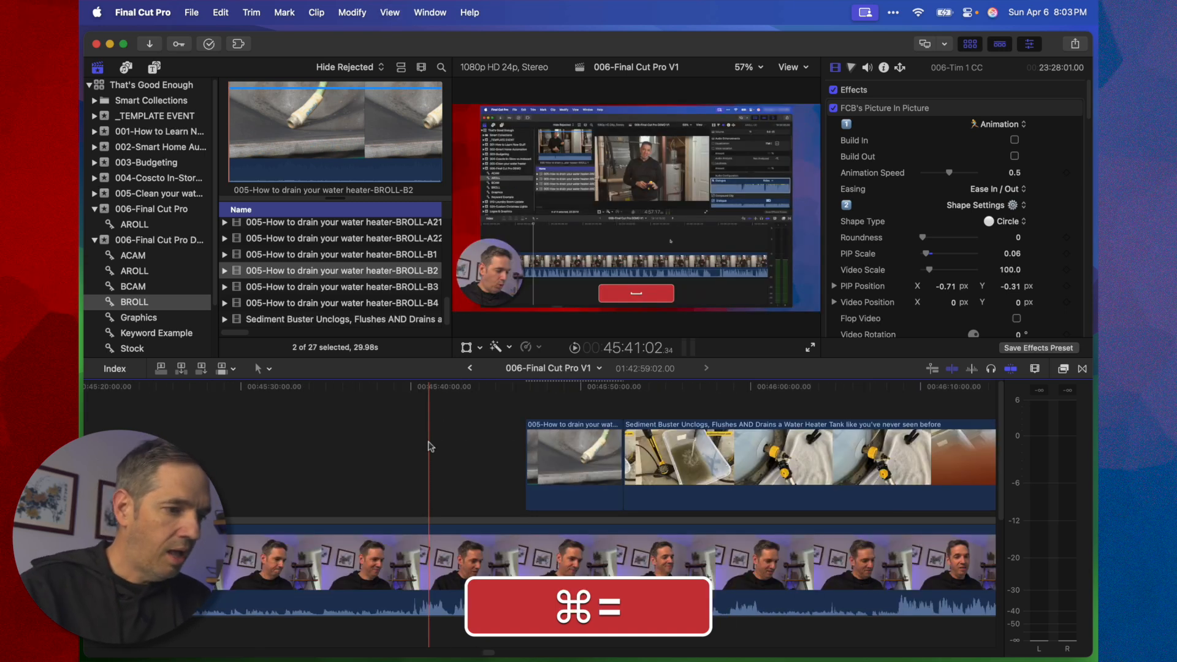
key("super+shift+equal")
key("super+shift+equal")
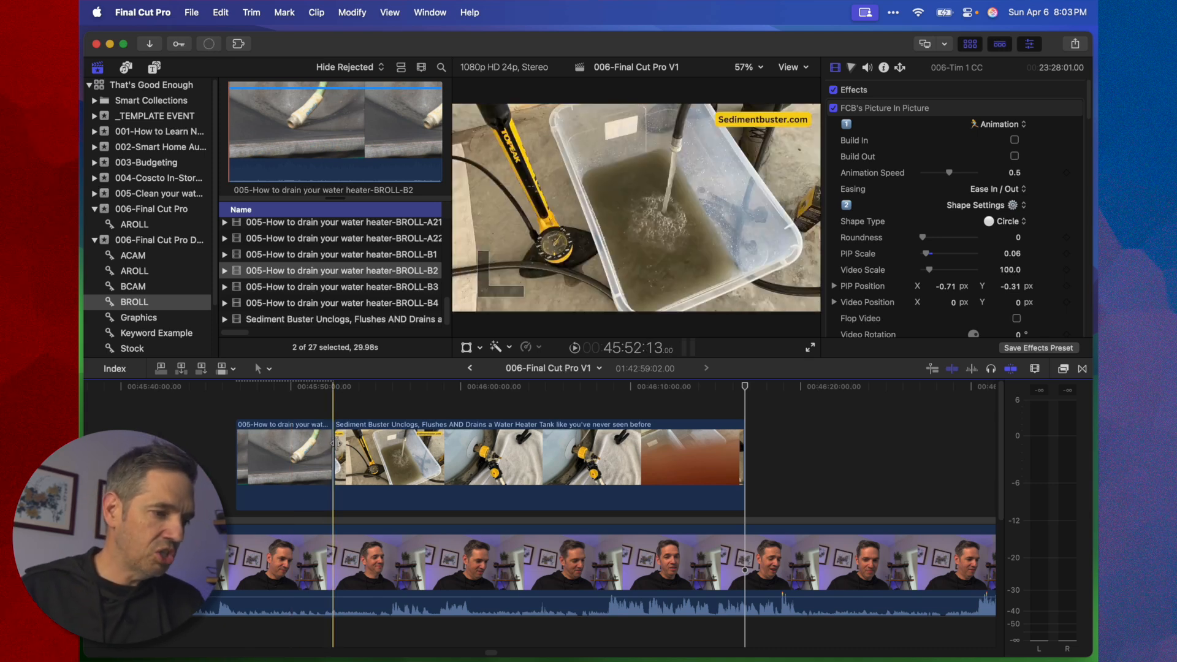
mouse_move(337, 442)
left_mouse_down()
mouse_move(533, 433)
mouse_move(334, 444)
mouse_move(343, 456)
left_mouse_up()
left_click_drag(230, 406, 581, 423)
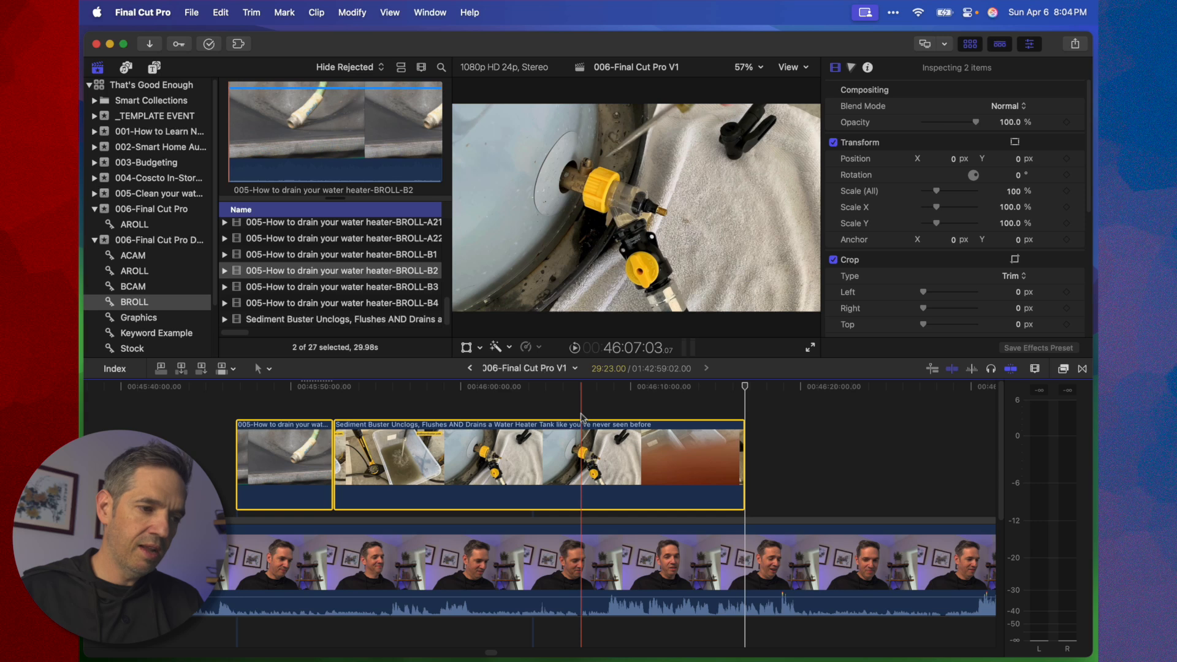
key("super+g")
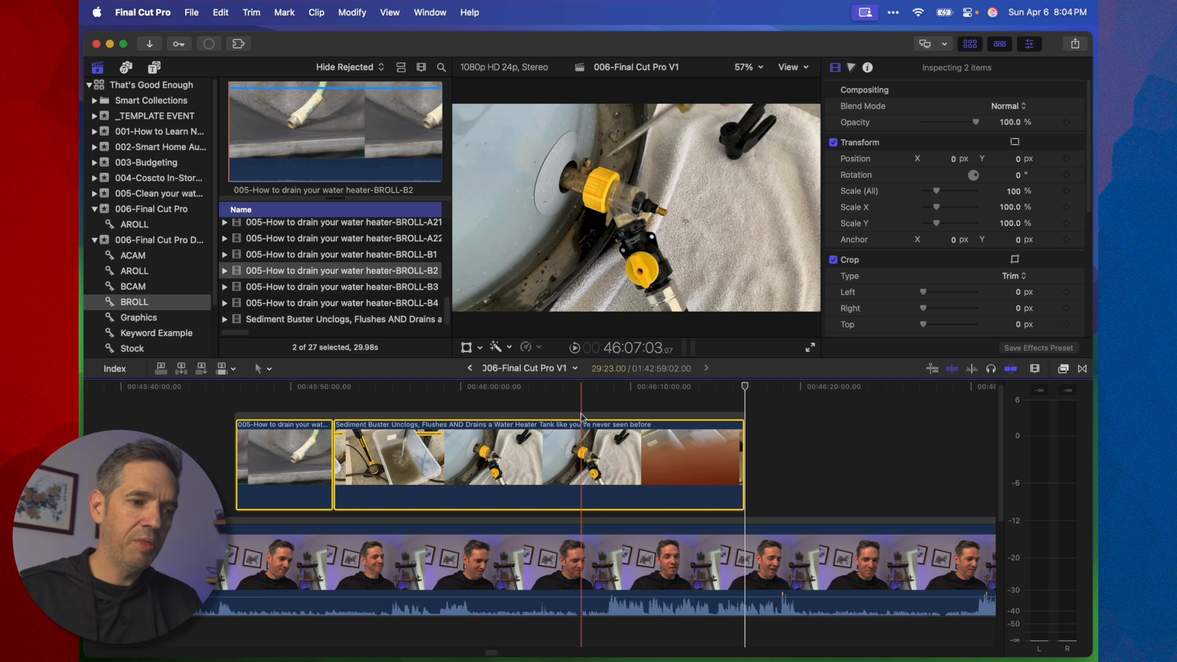
left_click(581, 417)
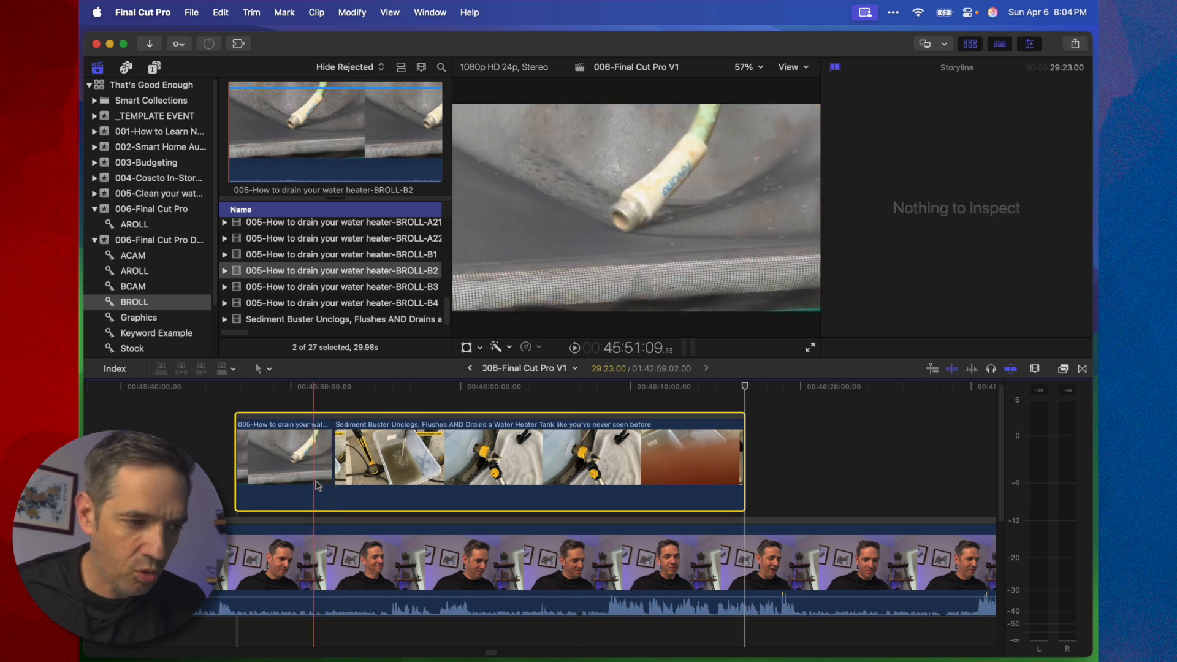
Trim the Sediment Buster clip to 18:05 and shorten the BROLL-B2 clip's end within the connected storyline
left_click_drag(334, 461, 550, 446)
left_click_drag(446, 441, 413, 442)
left_click_drag(663, 447, 655, 447)
left_click_drag(453, 443, 433, 455)
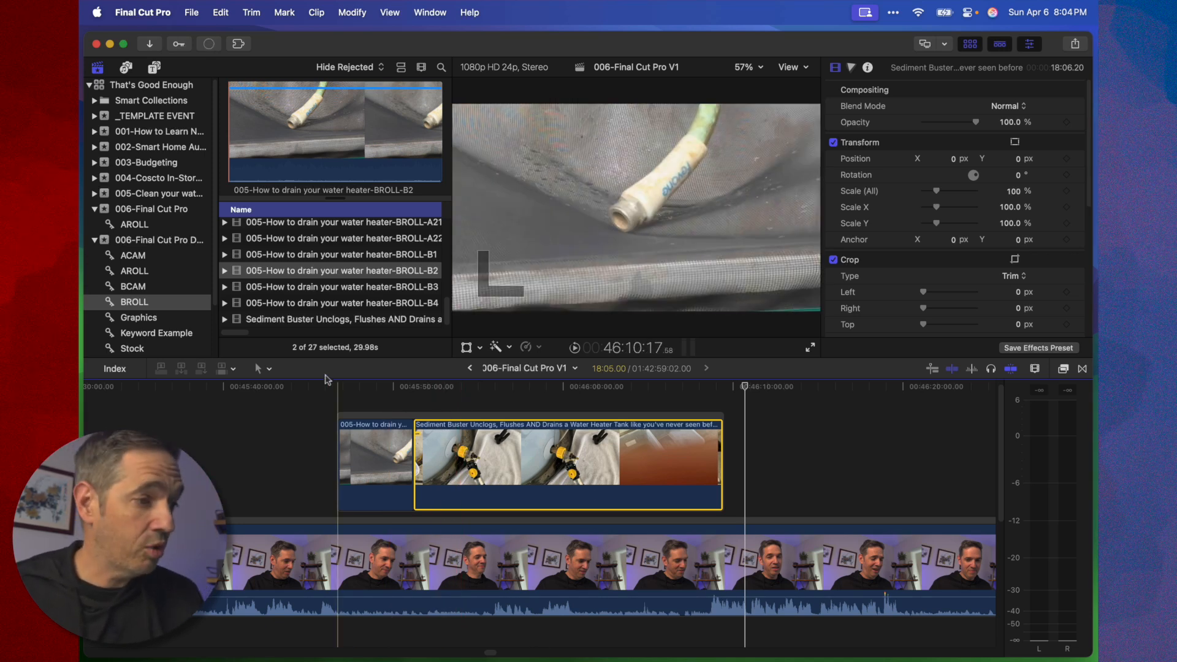
Undo the storyline trims and remove the connected B-roll clips from above the 006-Tim 1 CC clip
key("super+z")
key("super+z")
key("super+z")
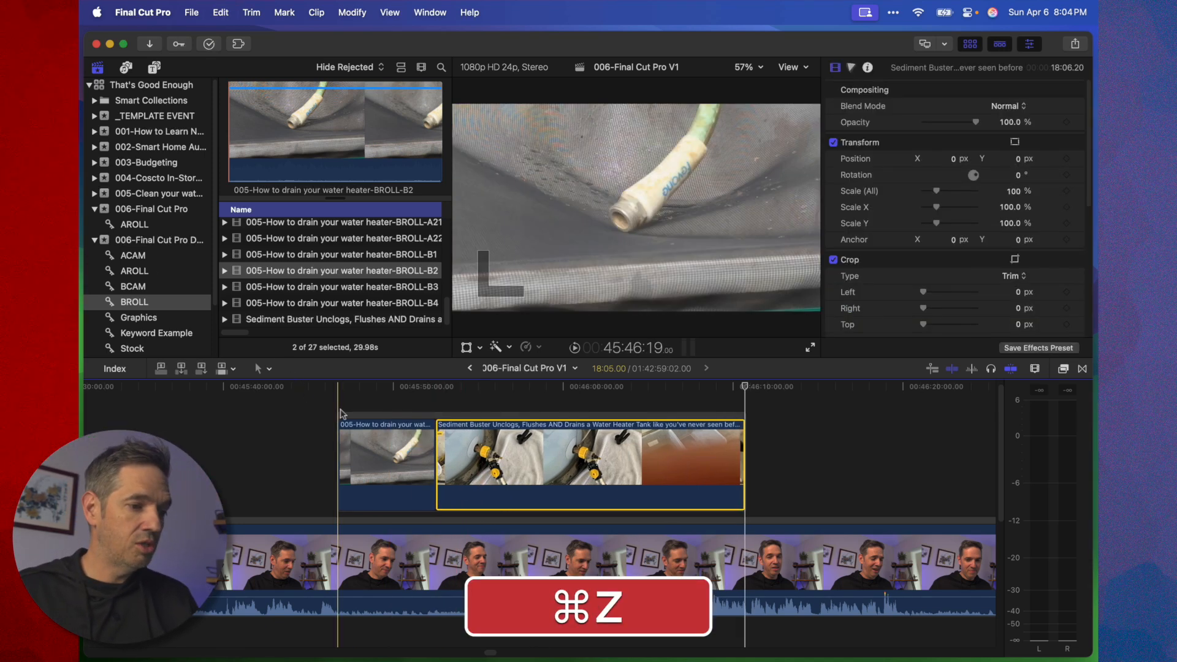
key("super+z")
key("super+BackSpace")
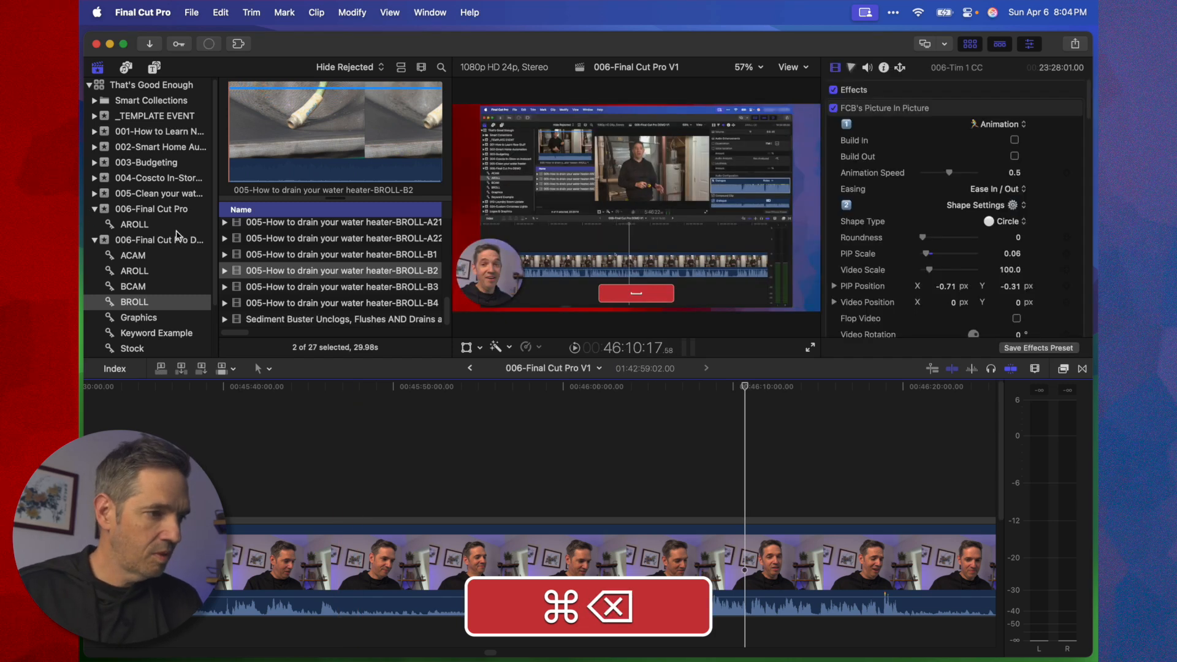
key("BackSpace")
Show the contents of the 006-Final Cut Pro event and select the 006-Final Cut Pro V1 project in the browser
left_click(172, 210)
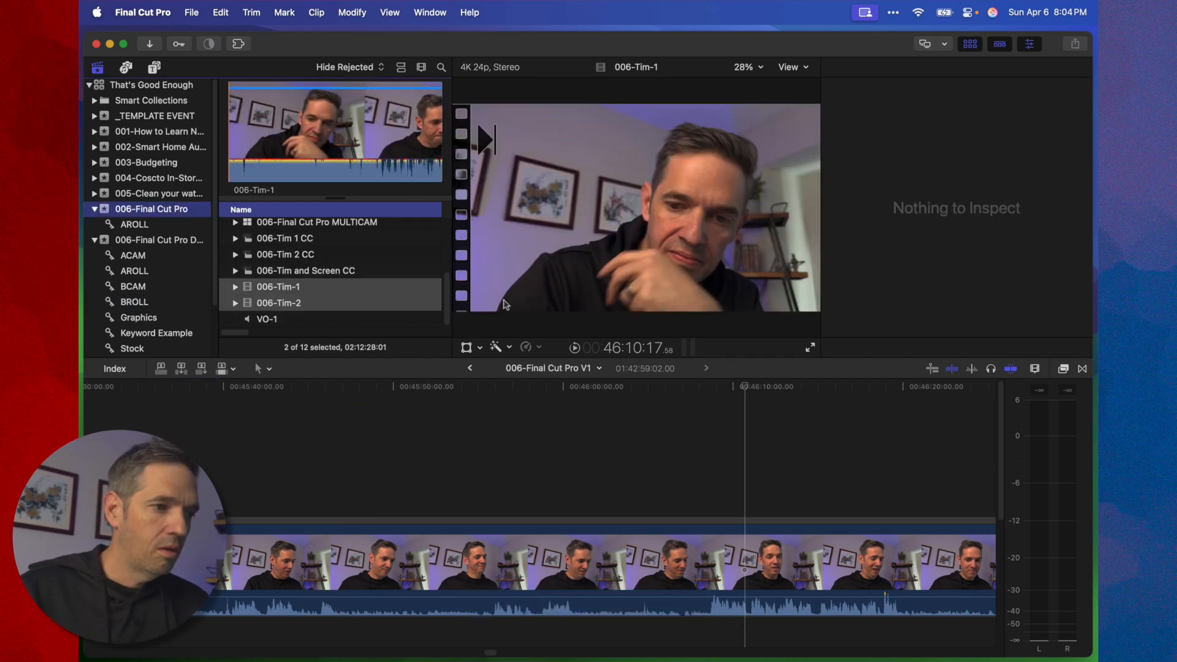
scroll(392, 231, "up", 5)
left_click(382, 241)
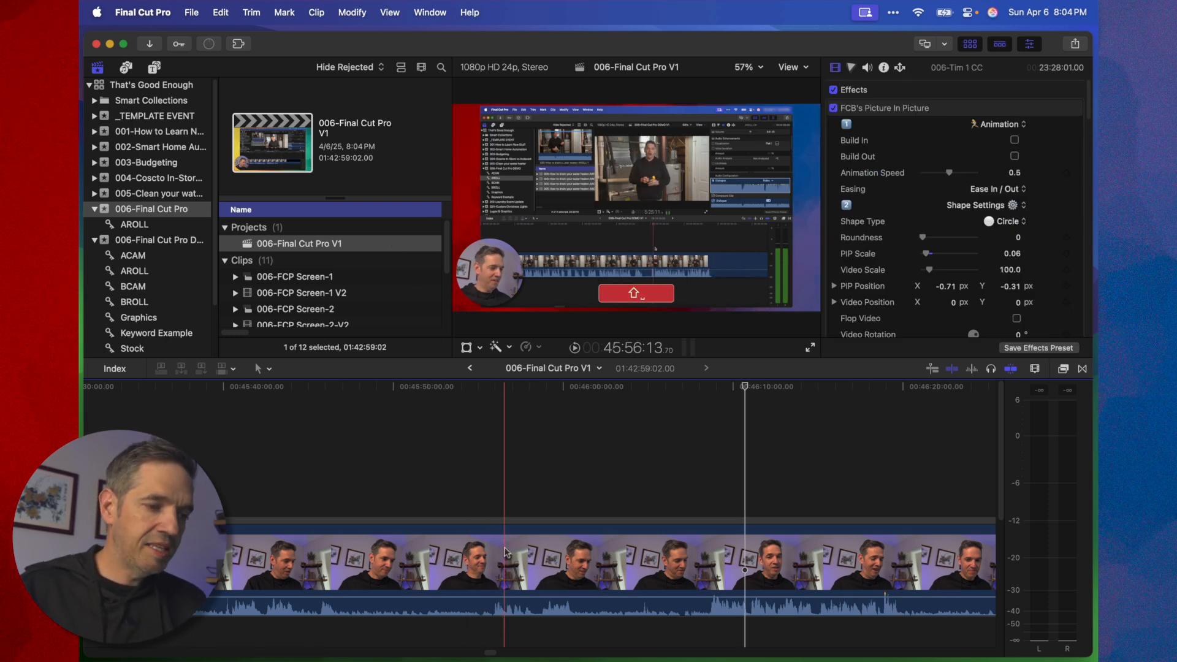
Select the 006-Tim 1 CC clip and show its retime editor in the timeline
left_click(548, 528)
key("super+r")
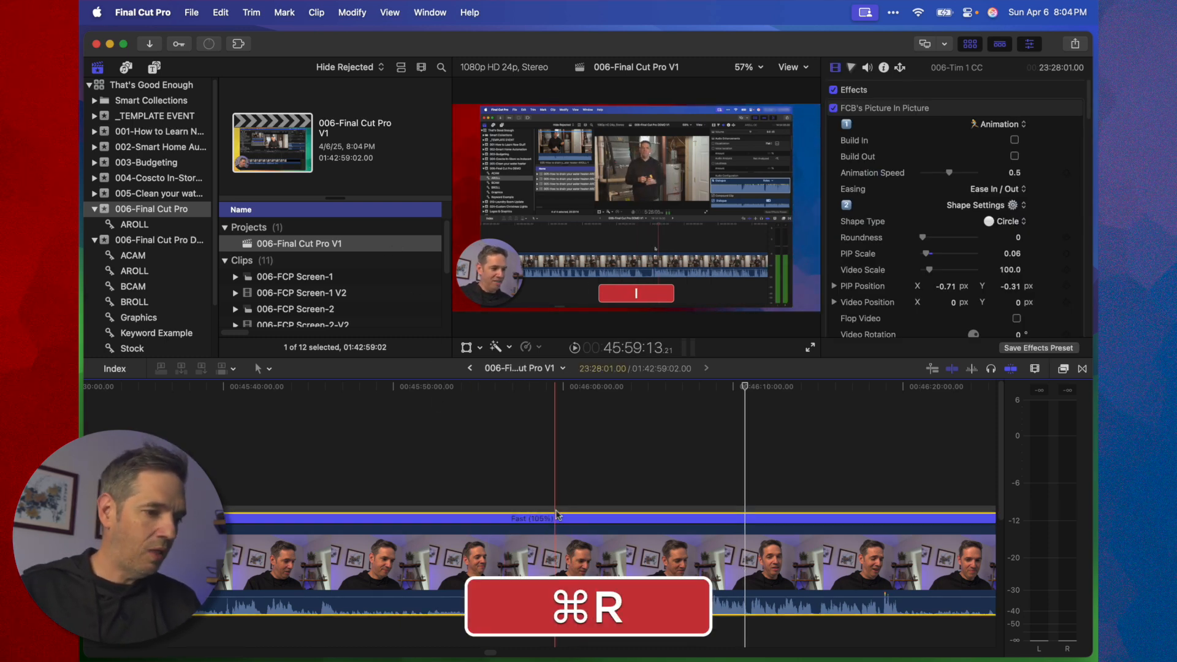
key("shift+super+r")
Try stretching the end of the 006-Tim 1 CC clip's speed bar to slow it down, and undo it
key("shift+z")
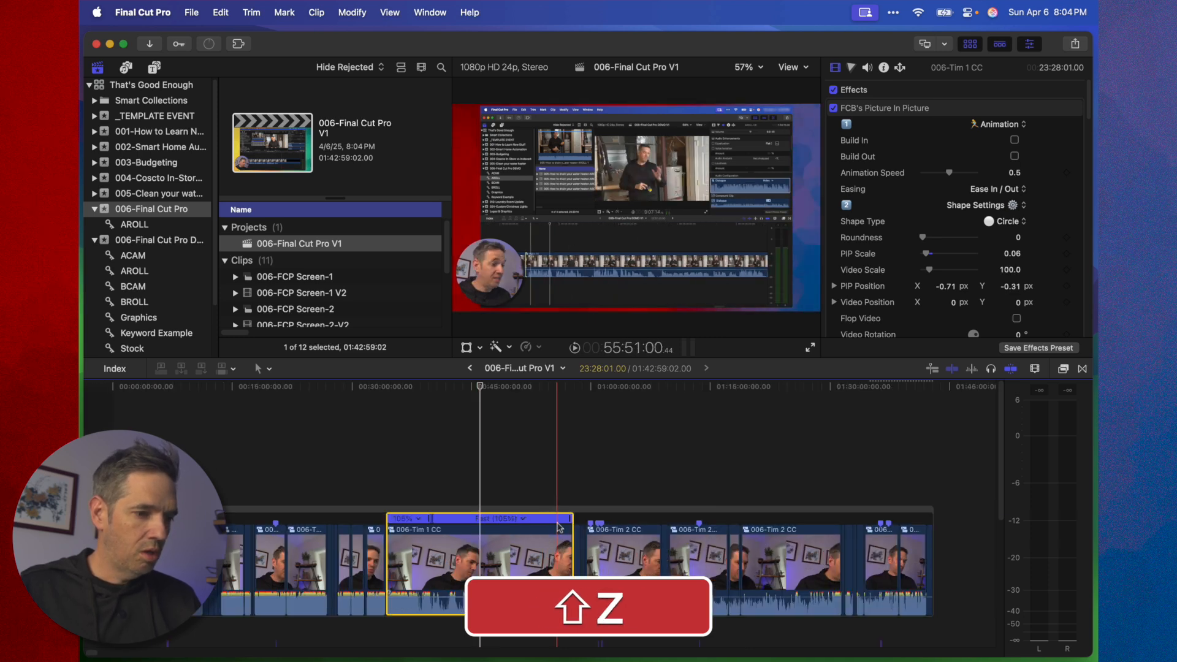
key("shift+super+equal")
key("super+equal")
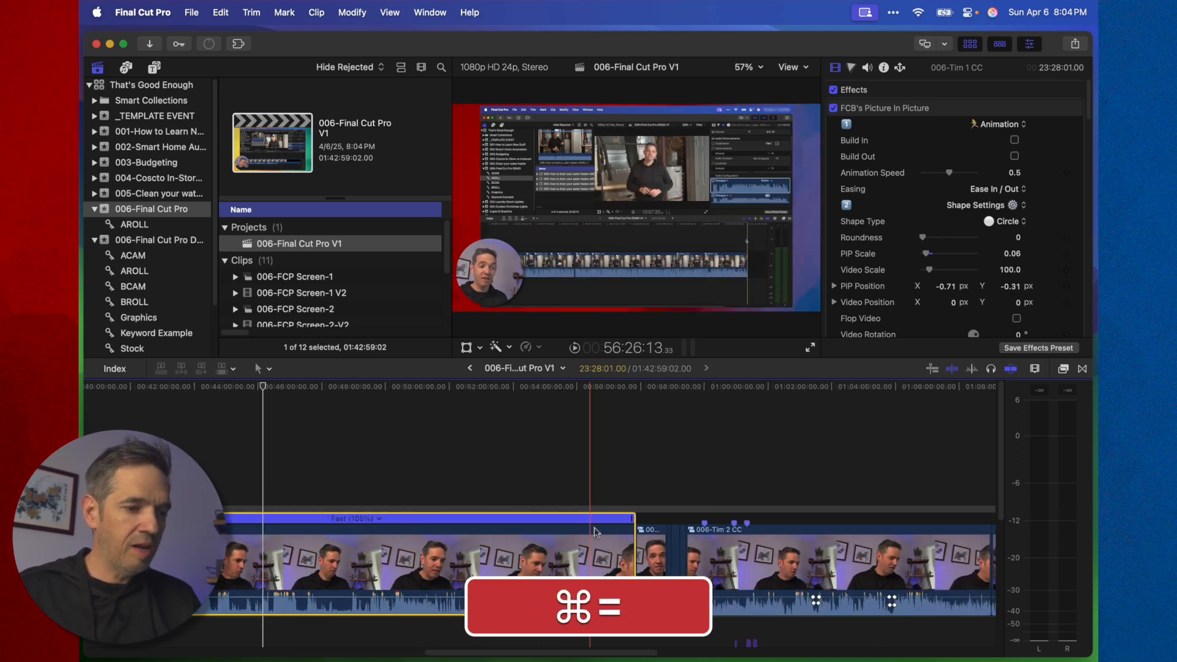
left_click_drag(633, 520, 717, 527)
key("super+z")
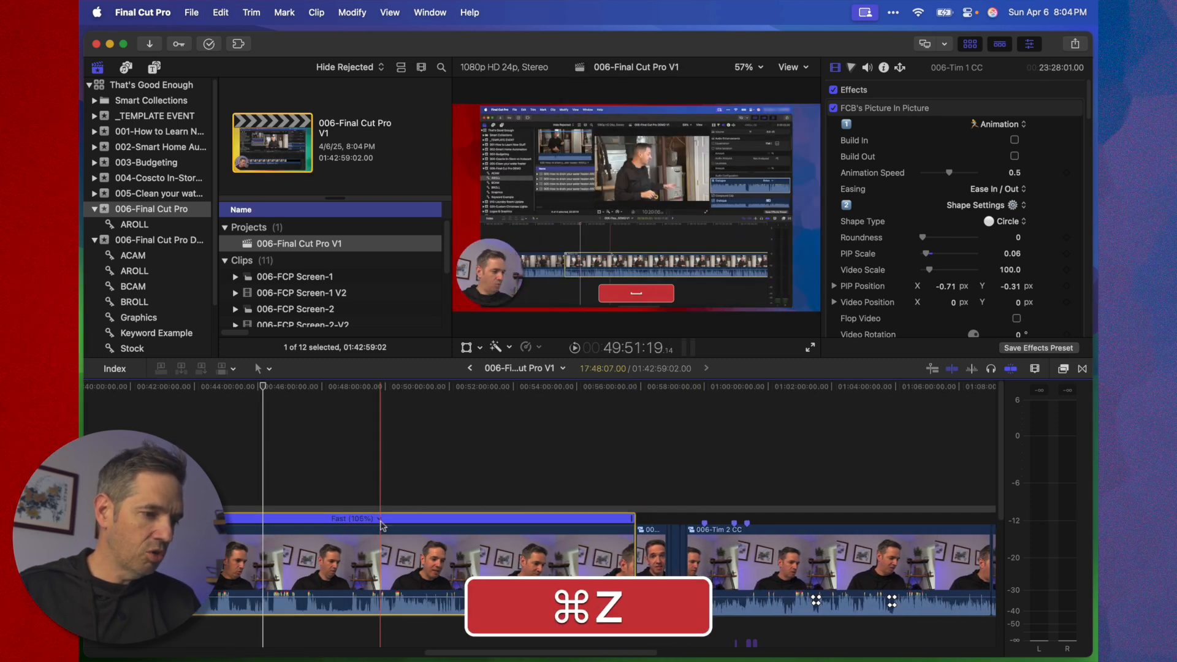
Open the custom speed settings of the 105% segment, switch to setting speed by duration, and review the clip video quality options
left_click(379, 519)
mouse_move(436, 567)
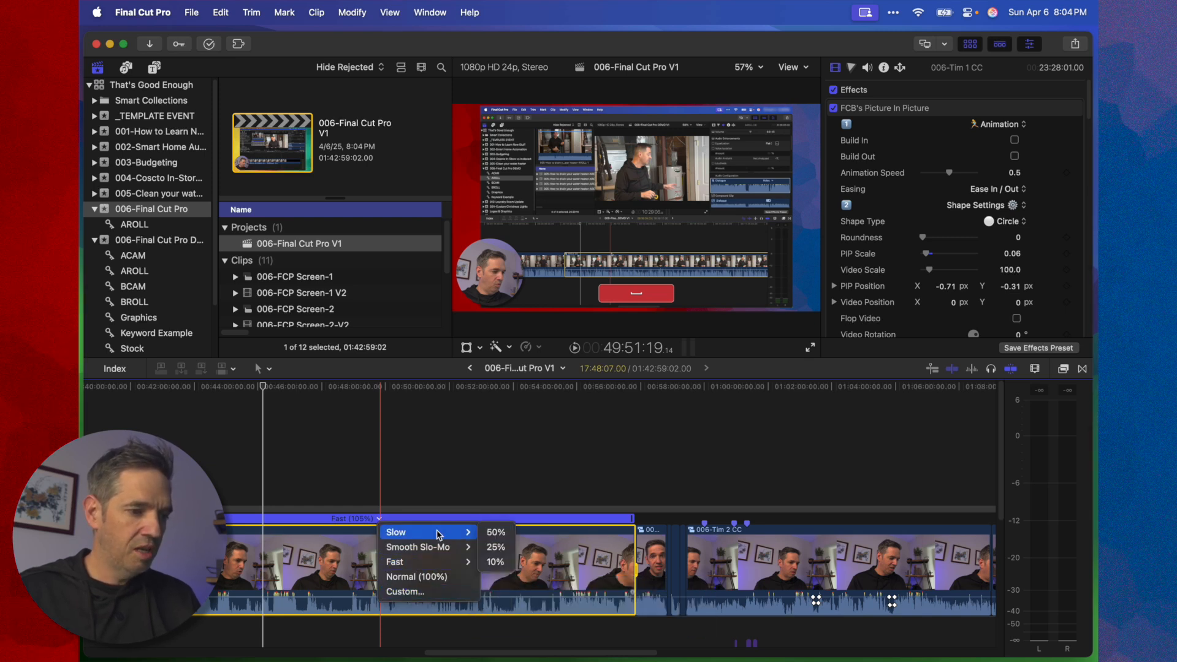
left_click(444, 592)
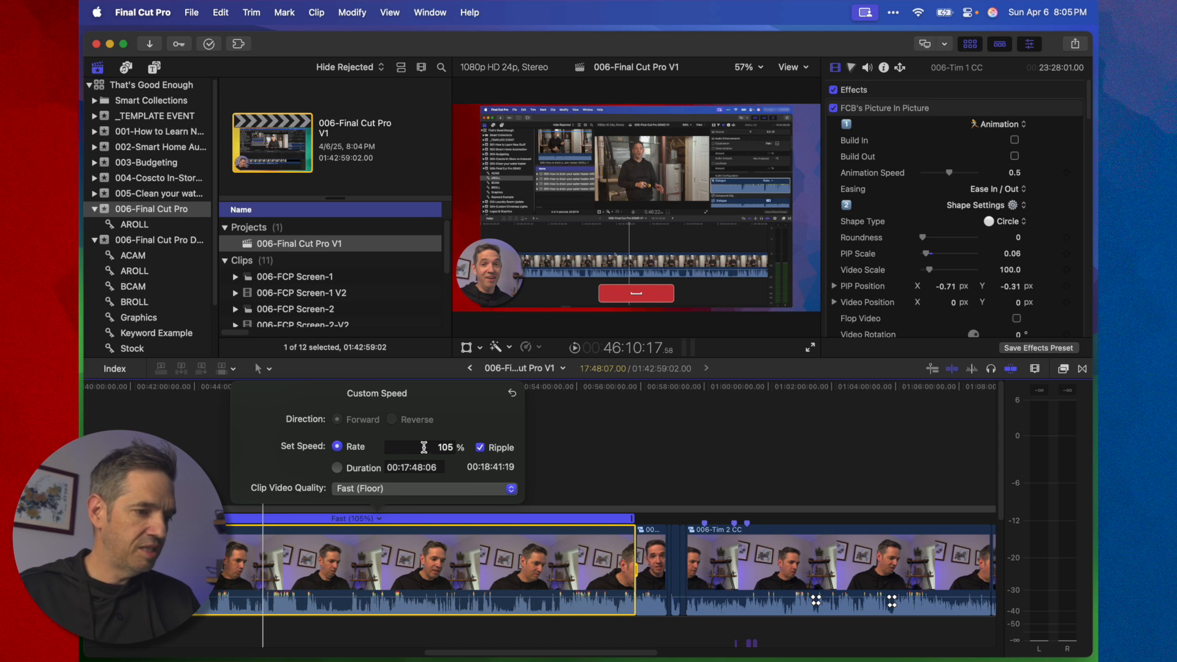
left_click(351, 469)
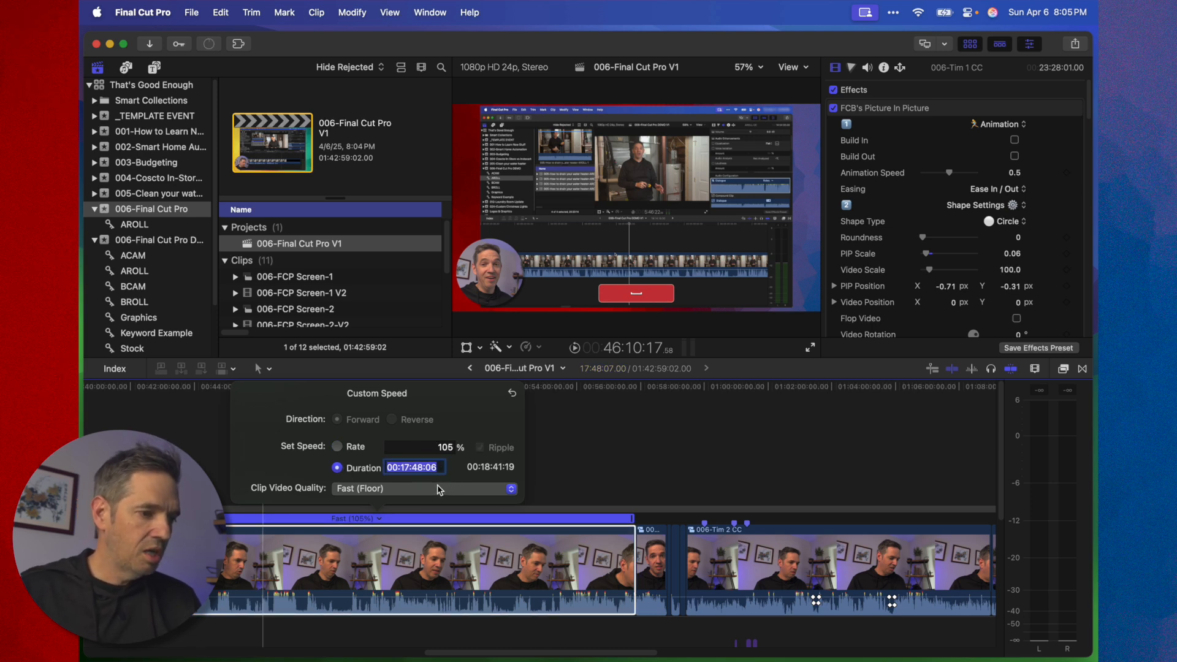
left_click(438, 489)
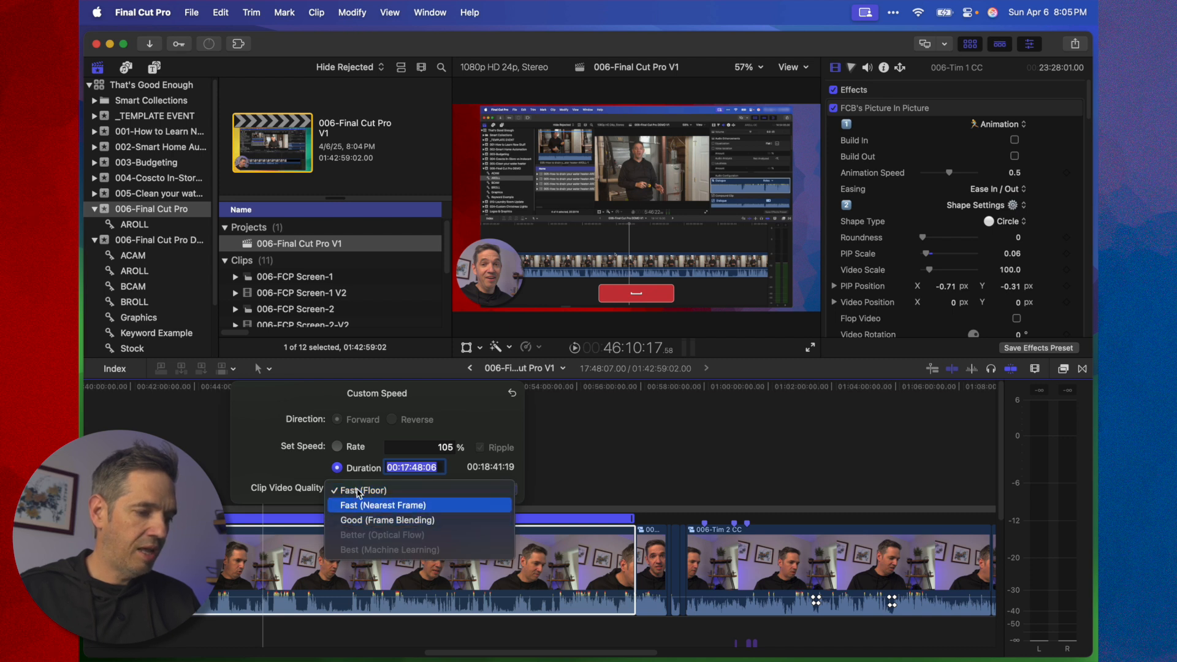
left_click(267, 447)
left_click(556, 421)
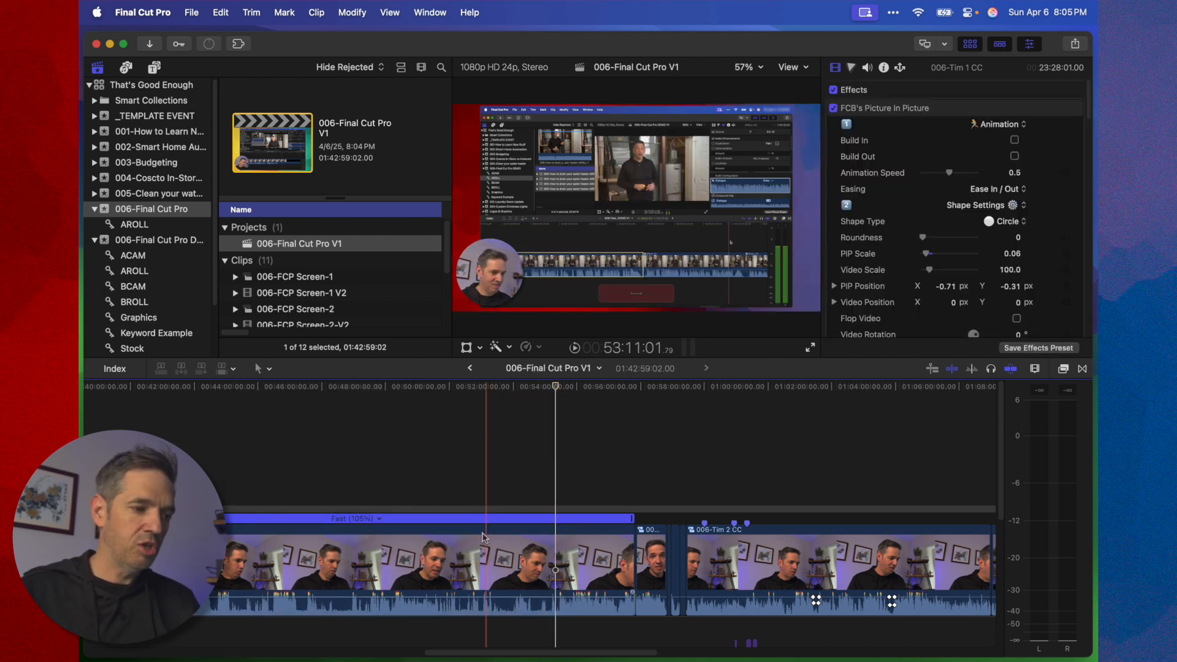
Blade the speed of the 006-Tim 1 CC clip at 52:26:15 and compress the second segment to a clip duration of 18:49:00
left_click(460, 540)
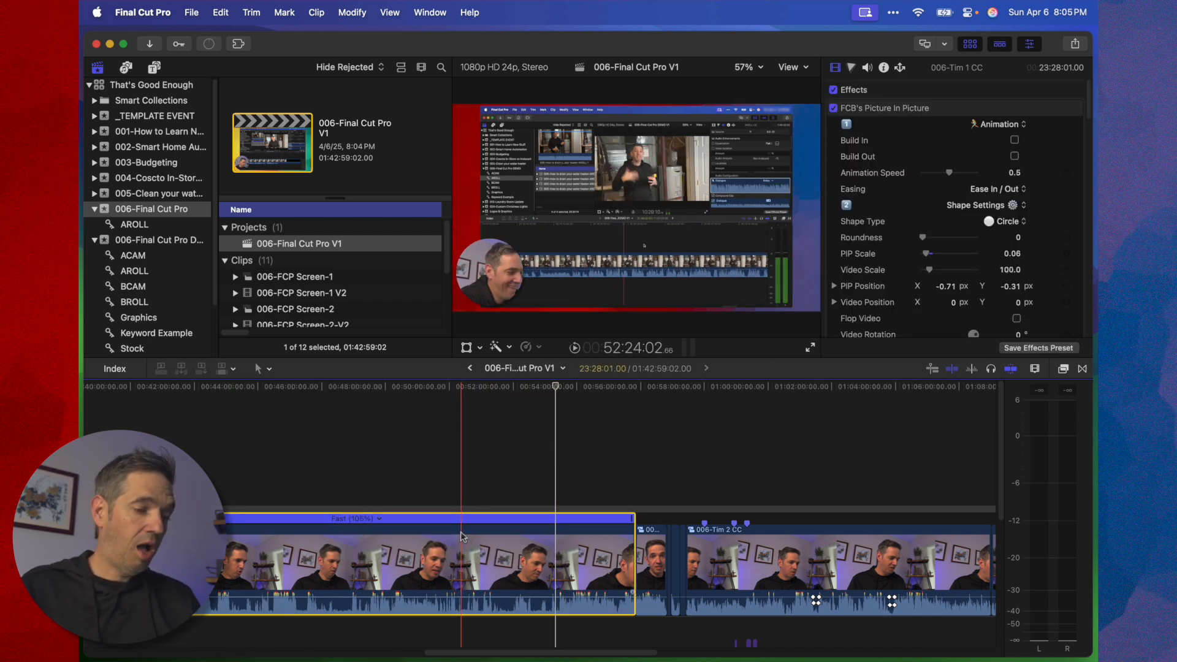
key("shift")
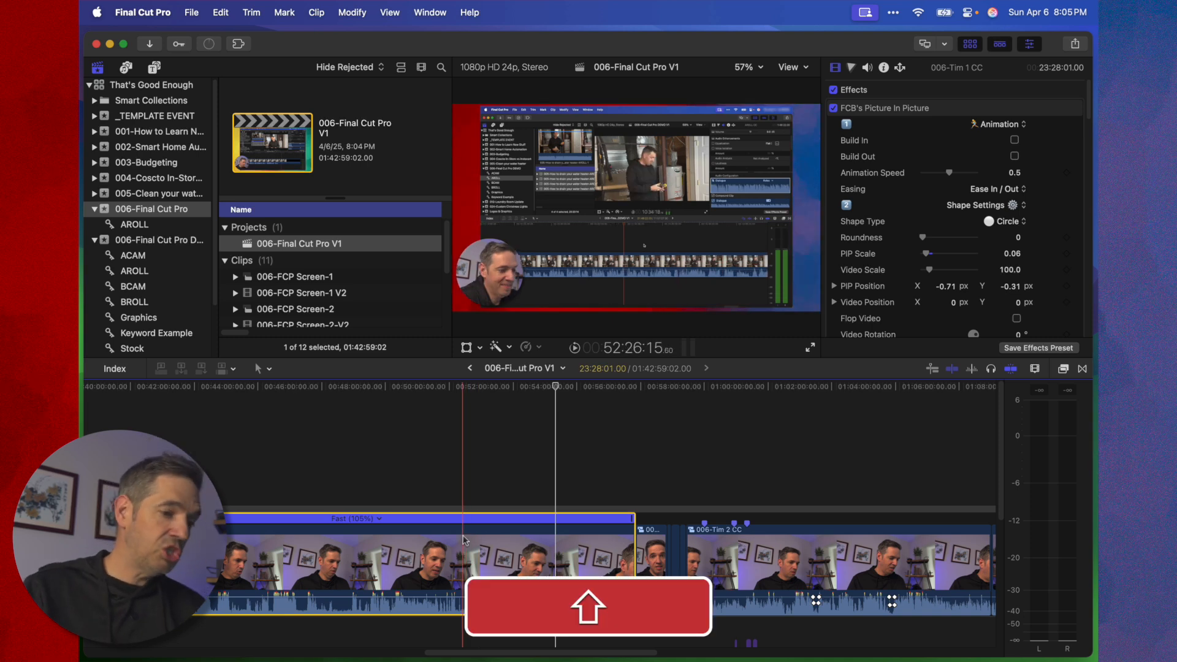
key("shift+b")
left_click_drag(633, 520, 489, 531)
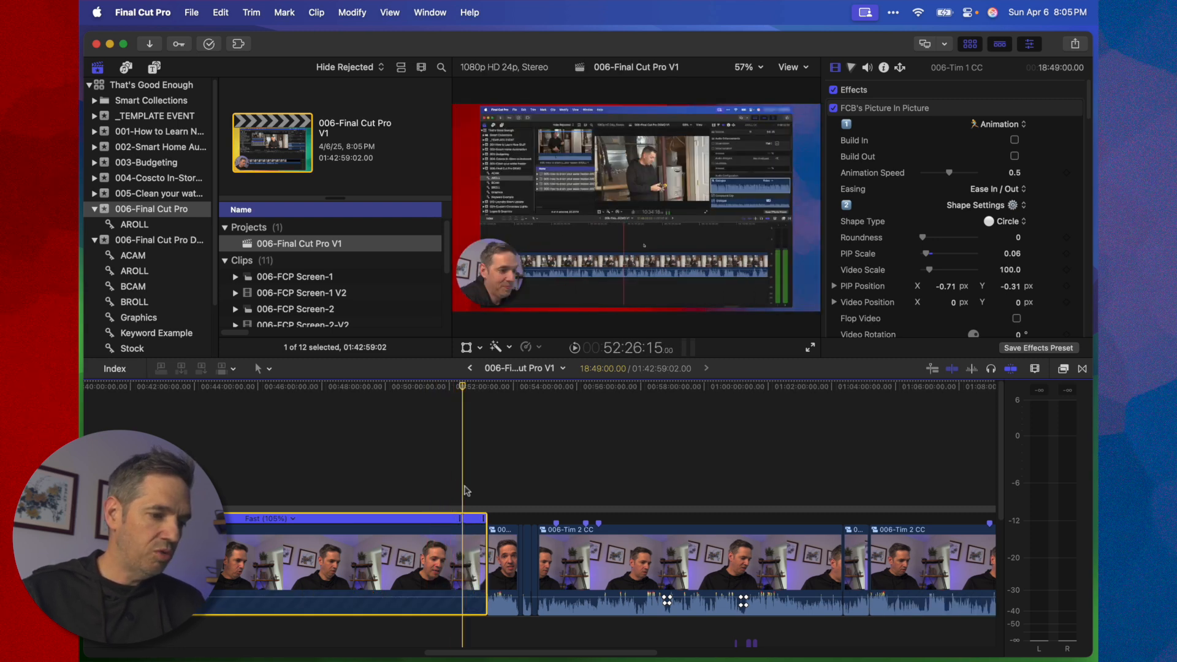
Widen the speed transition into the faster segment of the 006-Tim 1 CC clip and play across it
key("super+equal")
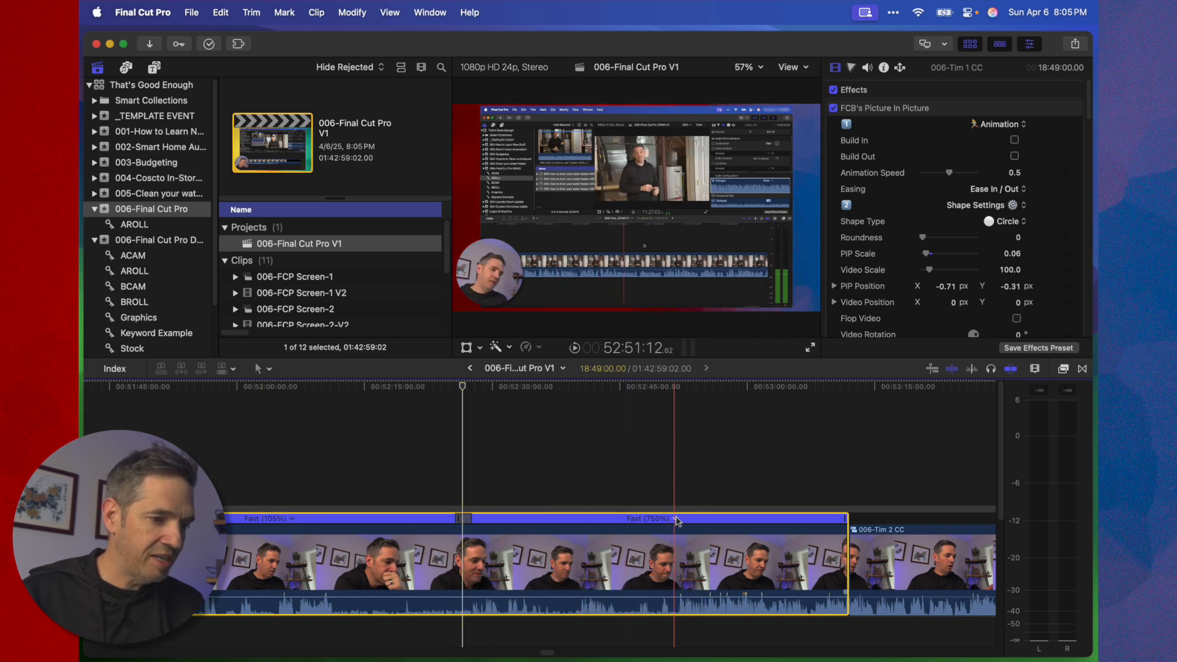
left_click_drag(469, 518, 498, 519)
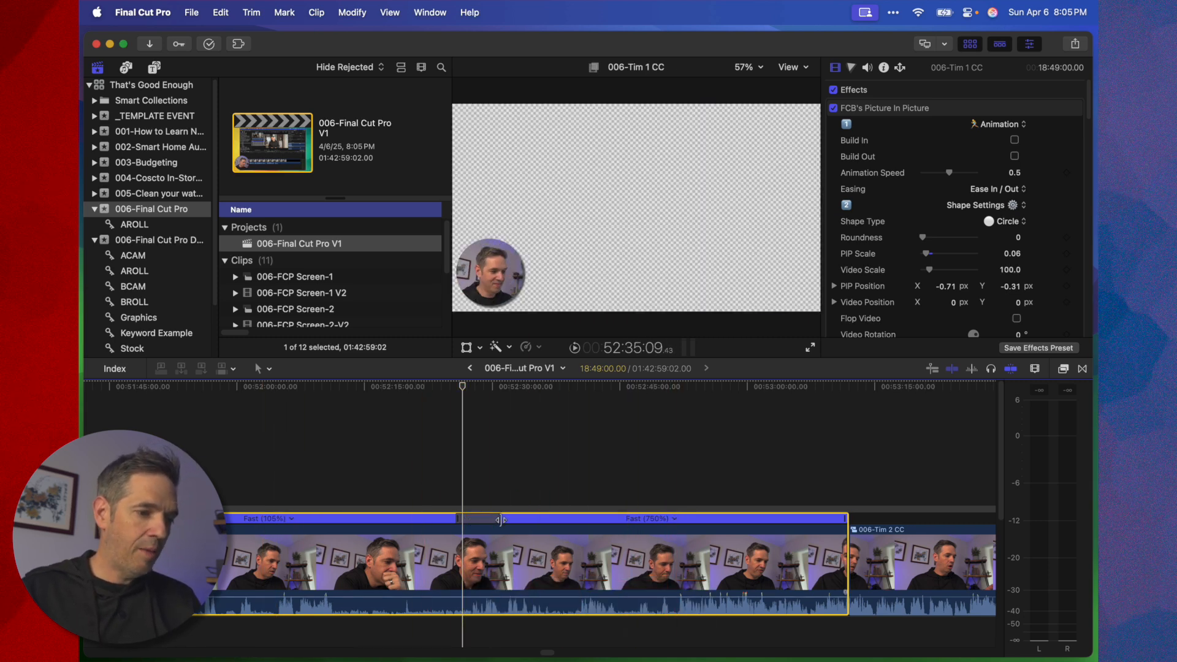
left_click(432, 490)
key("space")
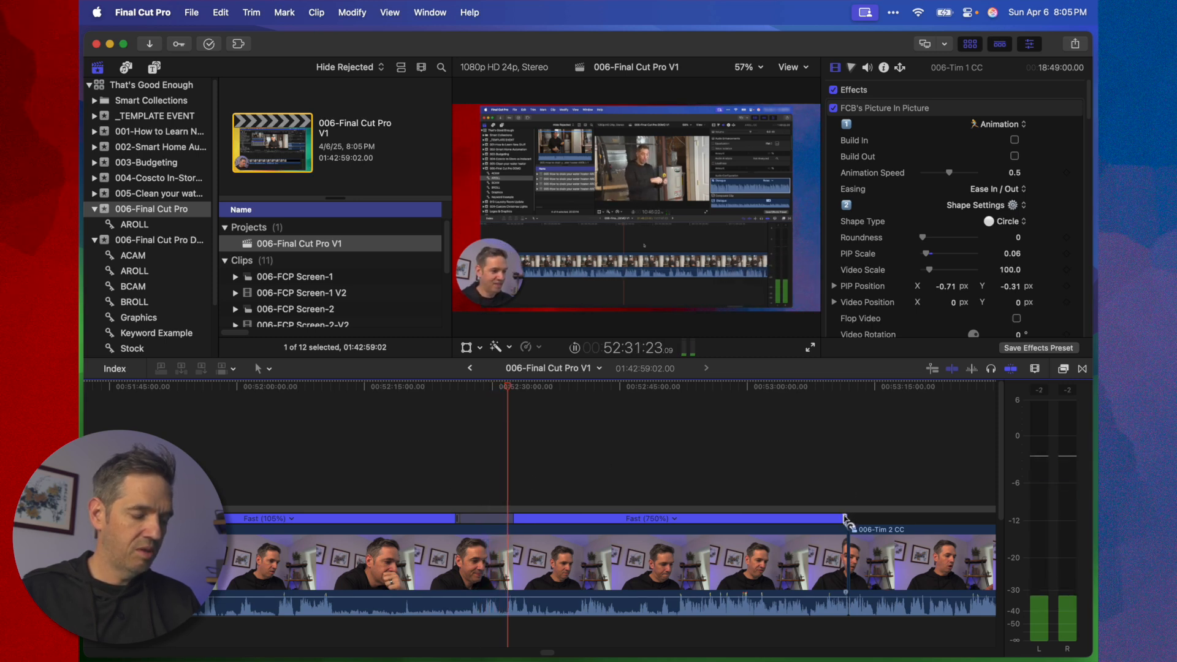
Compress the fast segment further to a clip duration of 18:12:00, play it back, and undo the speed changes including the speed blade
left_click_drag(845, 520, 531, 520)
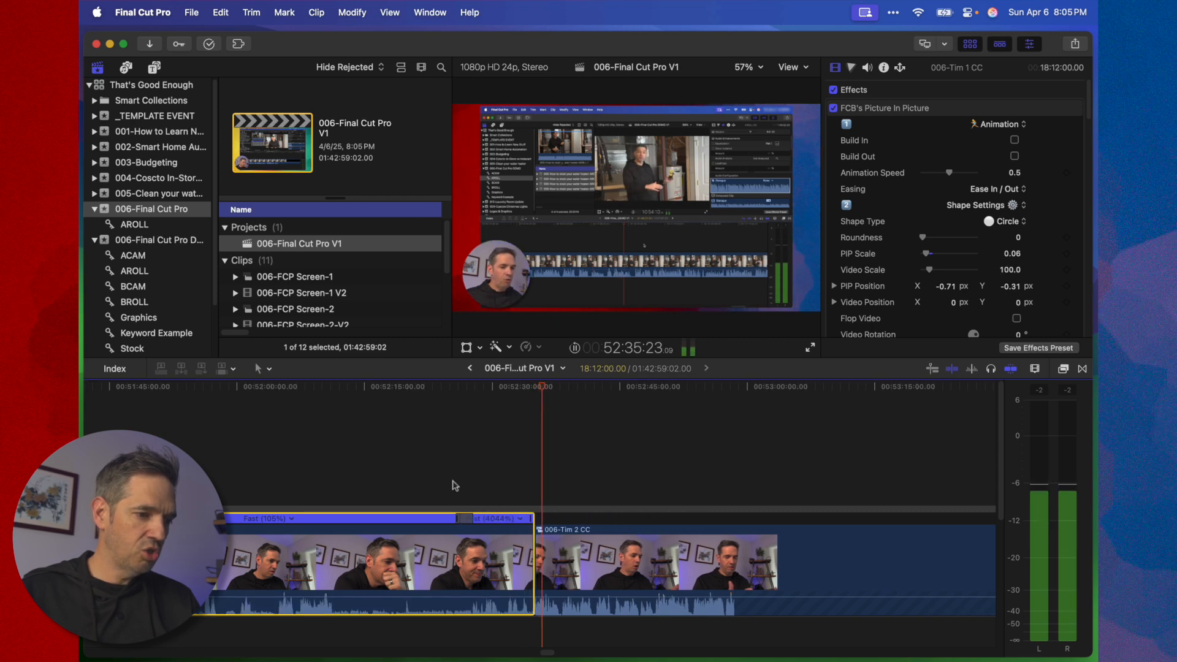
left_click(450, 483)
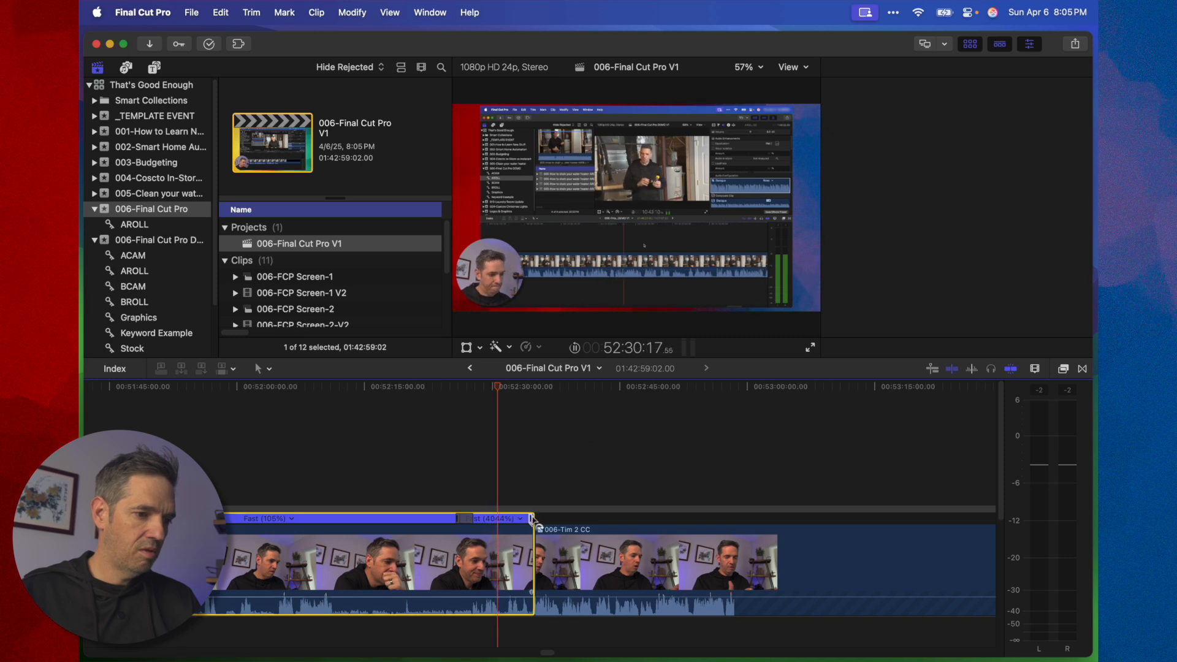
left_click_drag(532, 520, 514, 520)
key("space")
key("super+z")
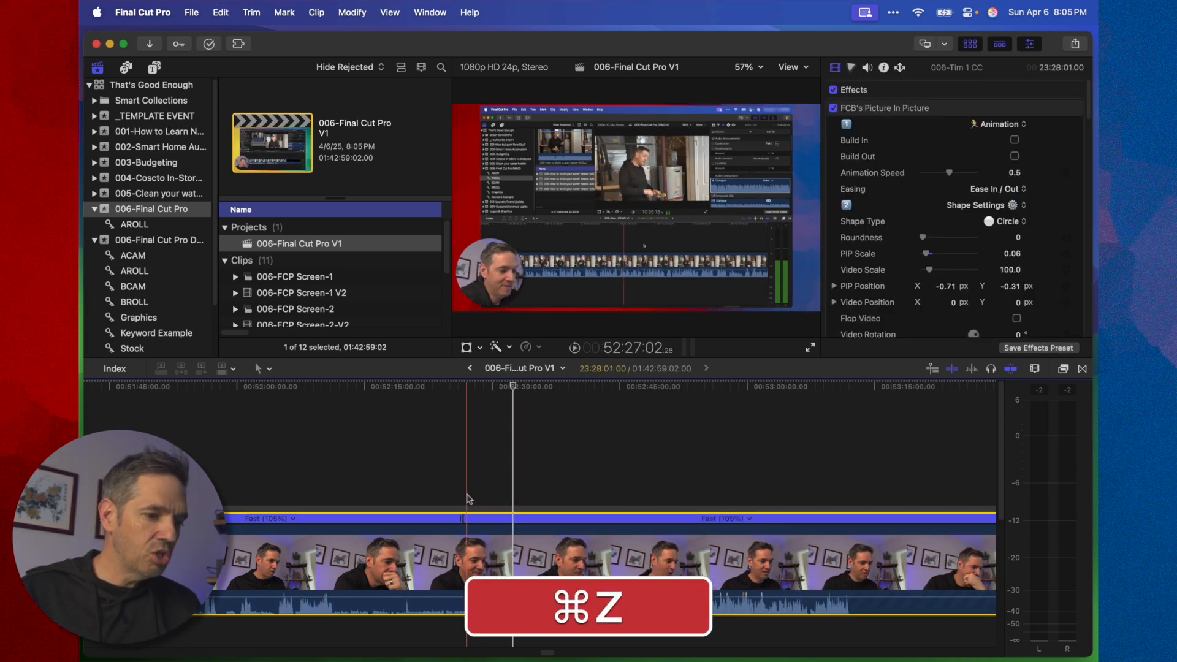
key("super+z")
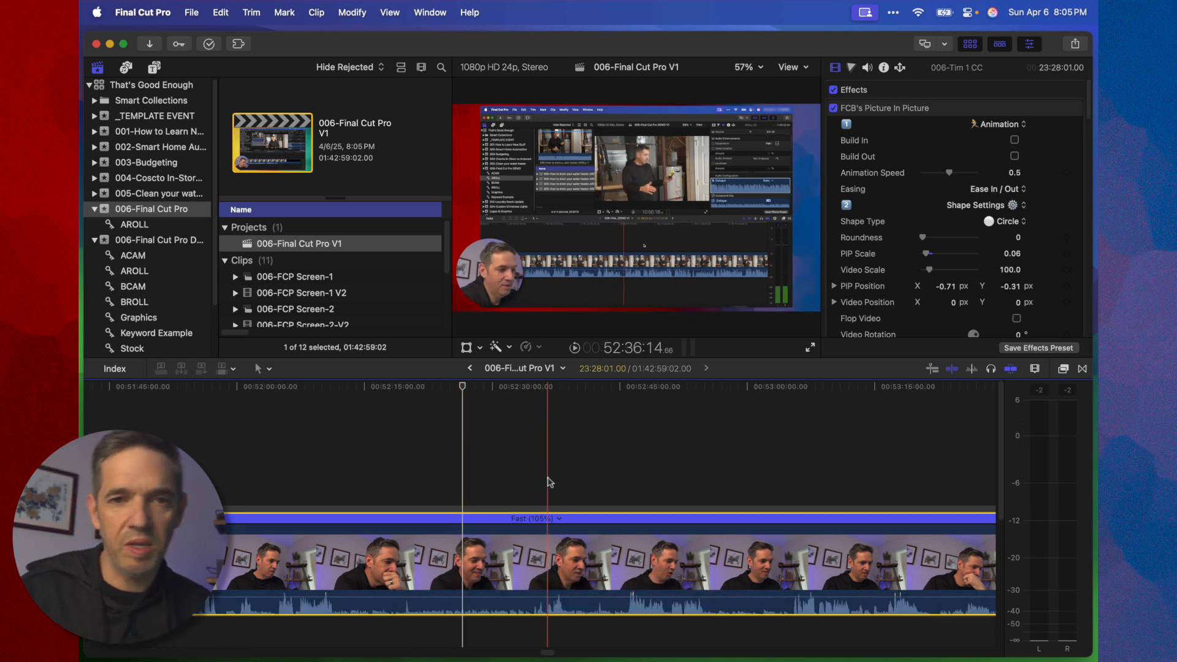
Show the video scopes beneath the viewer image
key("super+7")
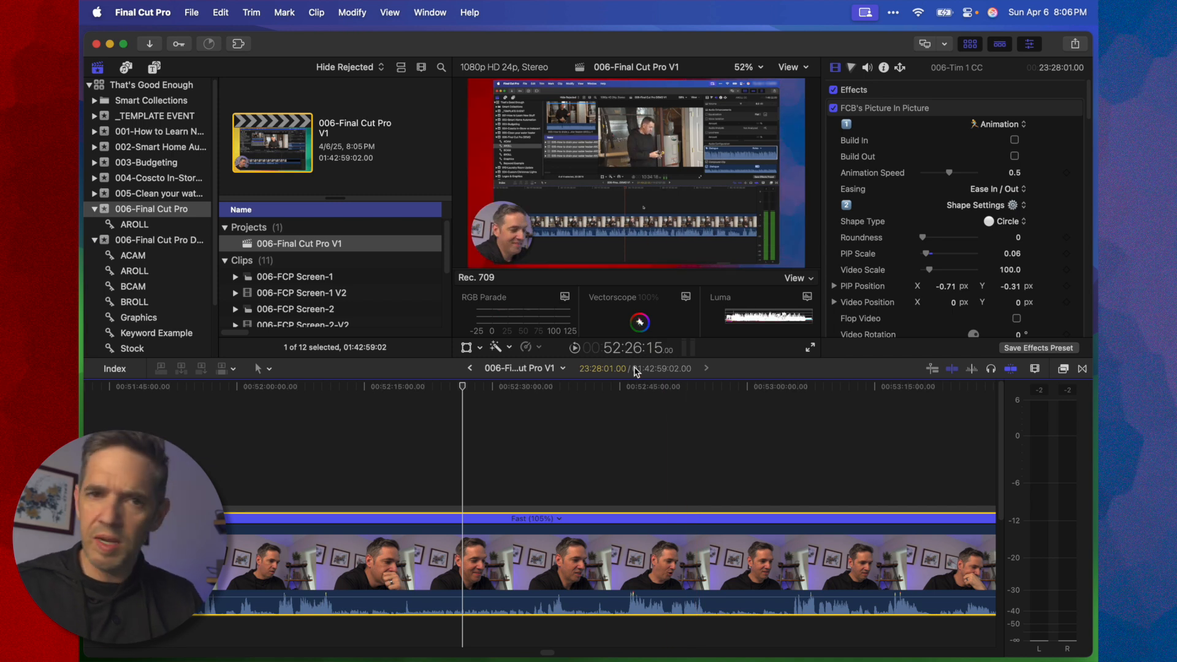
Hide the video scopes, show them again beneath the viewer image, and hide them once more
key("super+7")
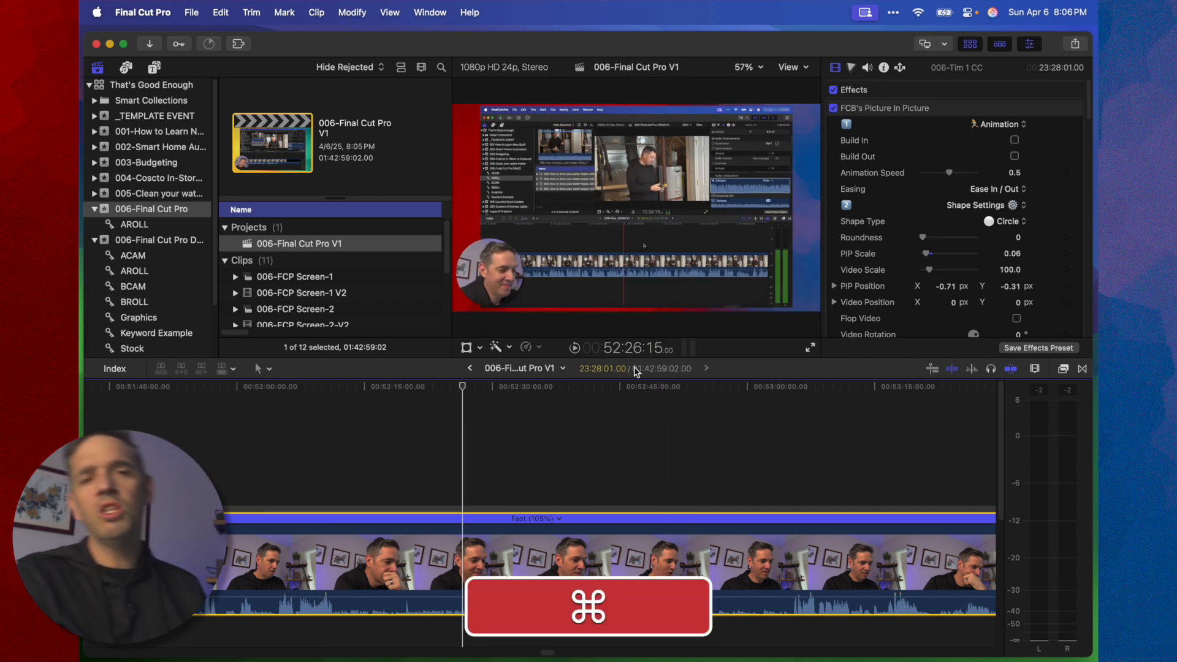
key("super+7")
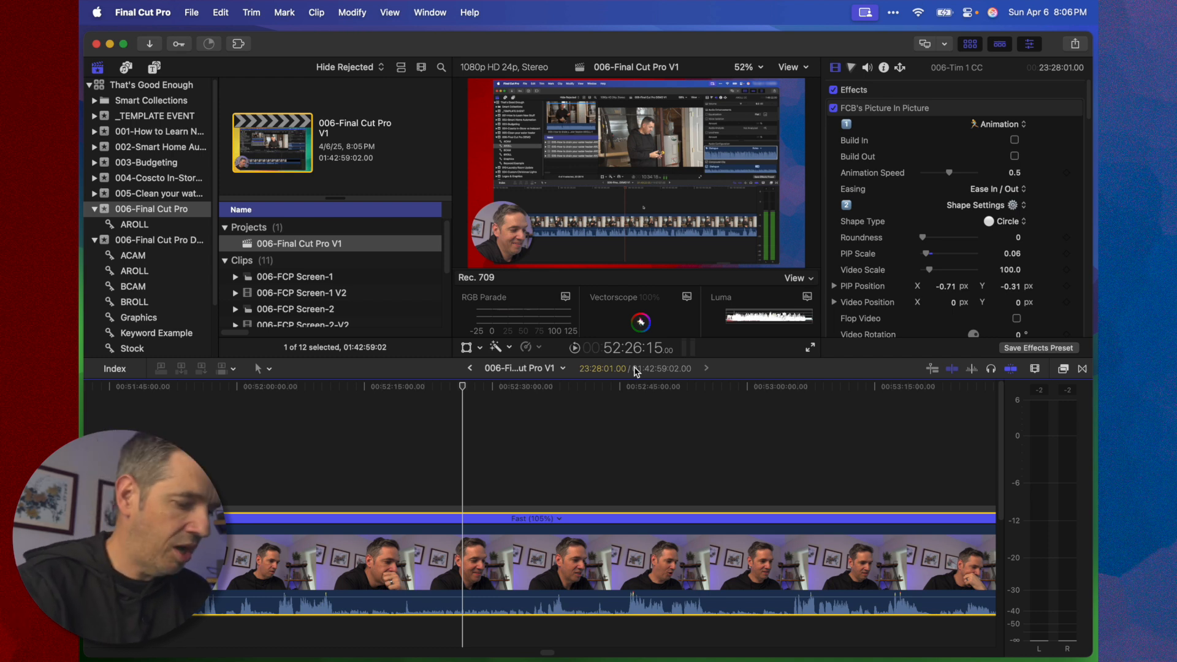
key("super+7")
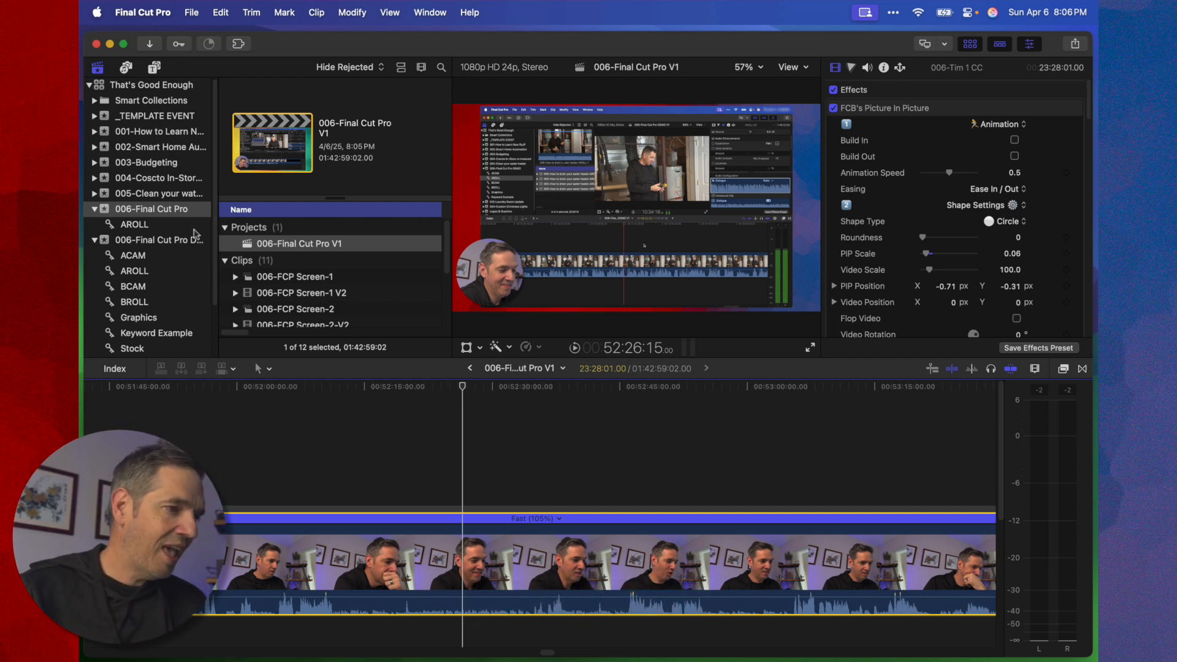
Create a new keyword collection named "Keyword Collection" in the 006-Final Cut Pro event
key("super+shift+k")
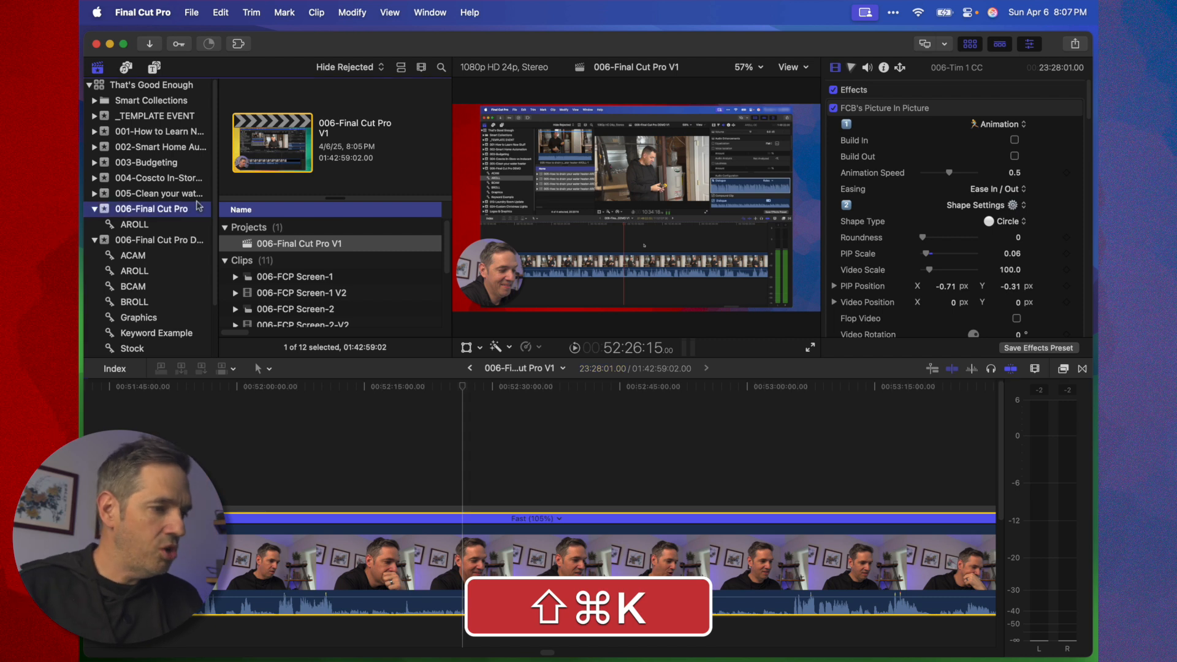
type("Keyword ")
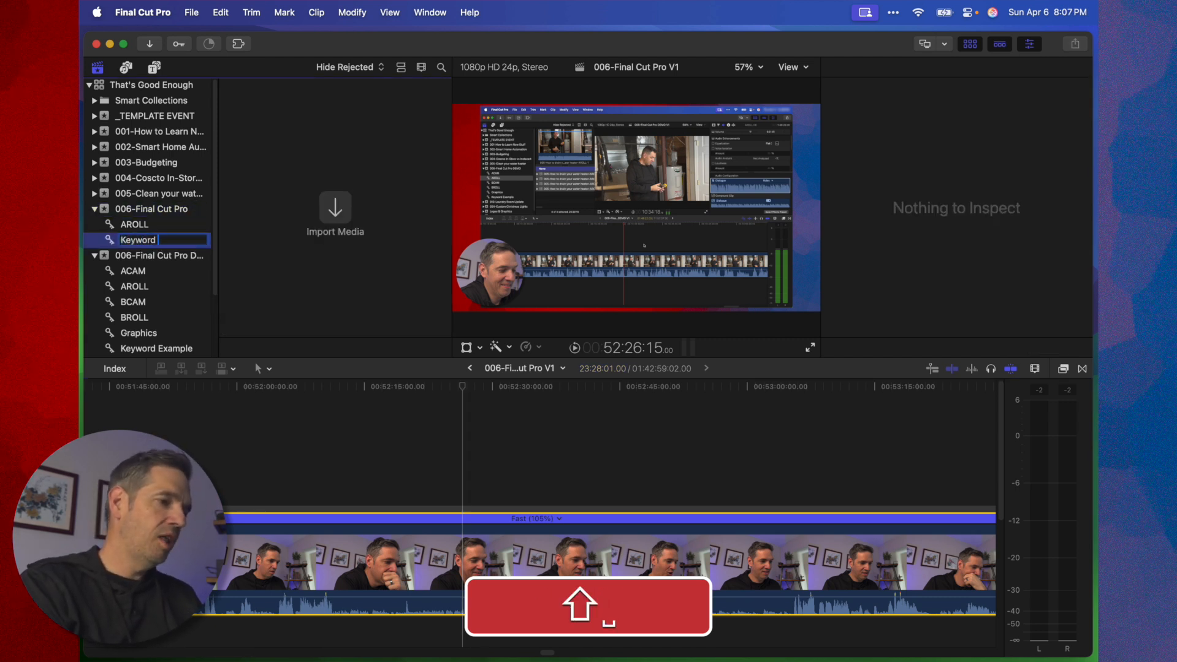
type("Collection")
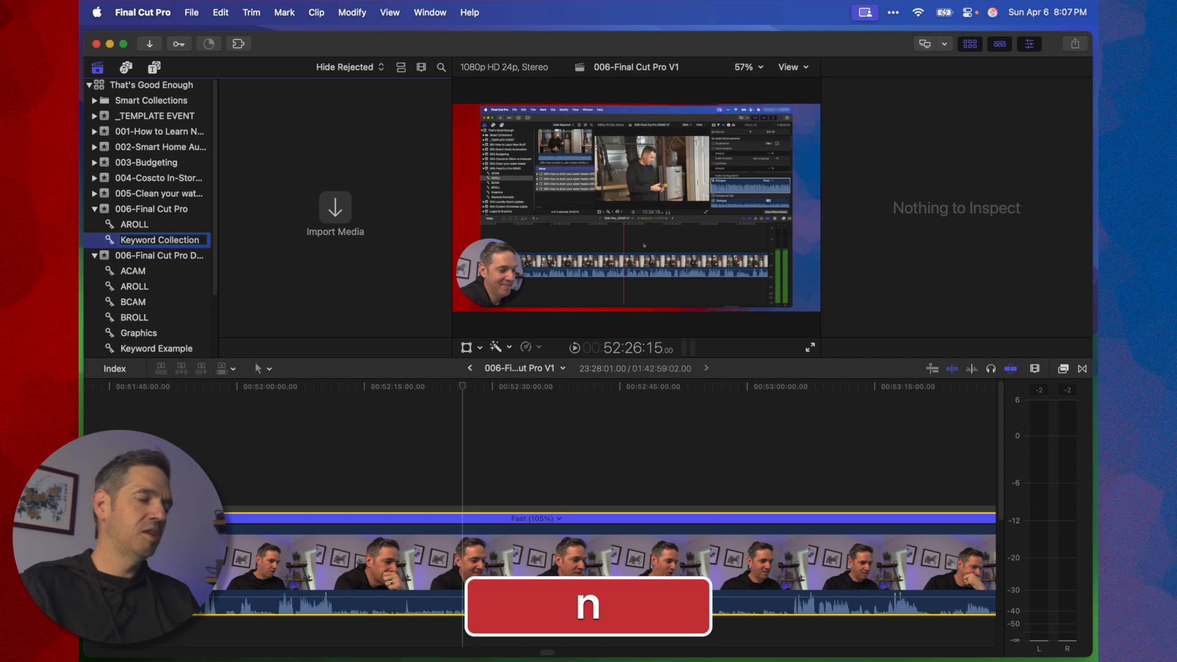
key("Return")
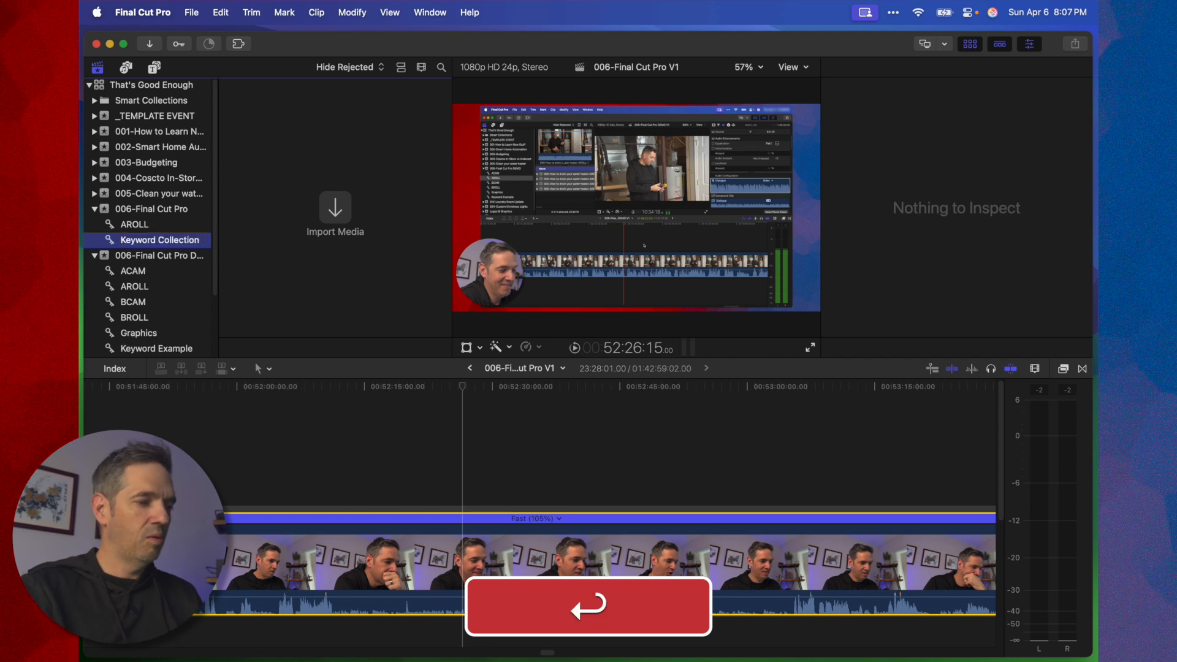
Add the 006-FCP Screen-1 V2 clip from the AROLL collection to Keyword Collection
left_click(142, 225)
left_click(292, 243)
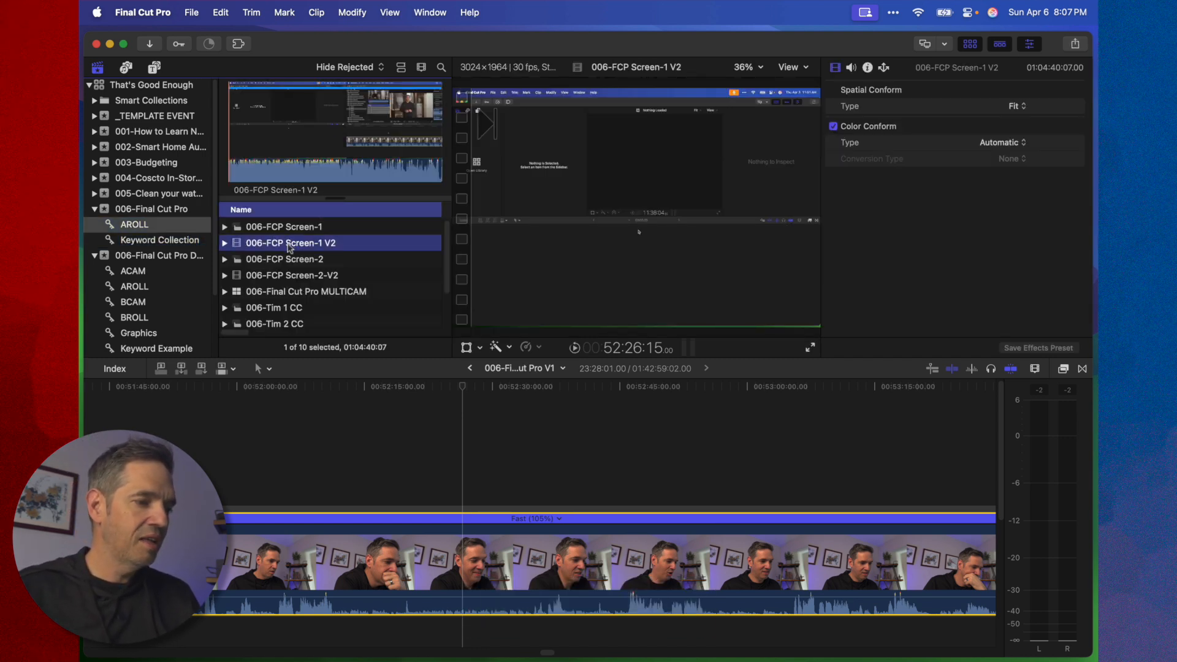
left_click_drag(283, 248, 176, 245)
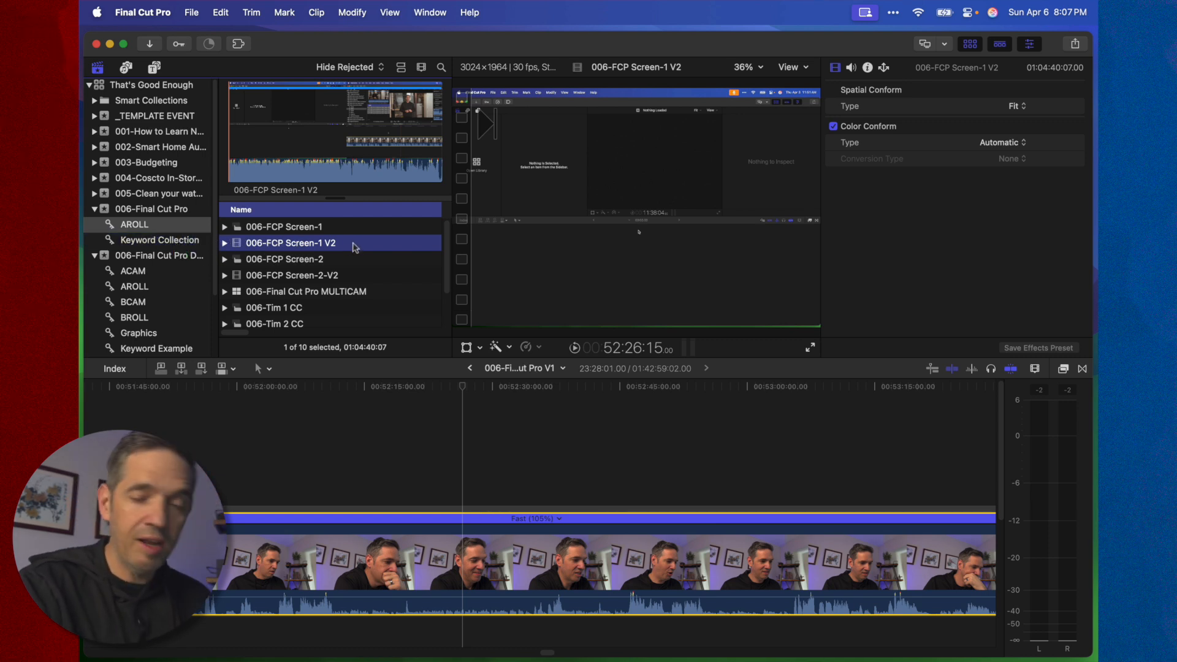
Assign the keyword BROLL to the 006-FCP Screen-1 V2 clip, show the BROLL collection's contents, and close the keyword editor
key("super+k")
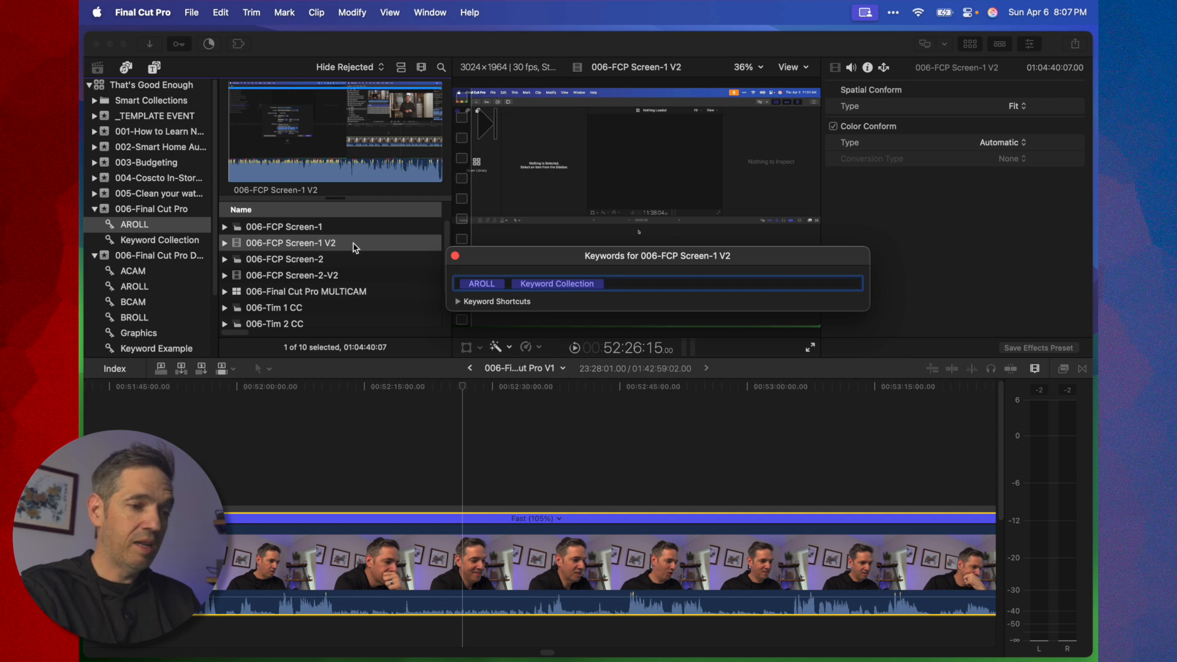
type("BRO")
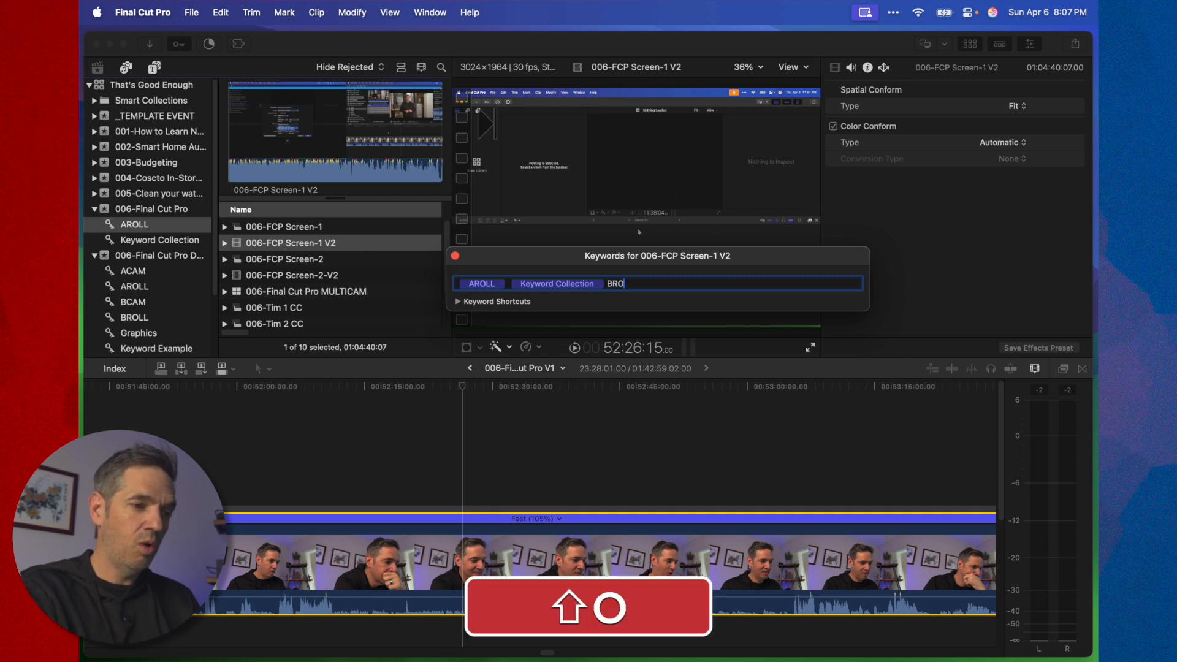
type("LL")
key("shift+Return")
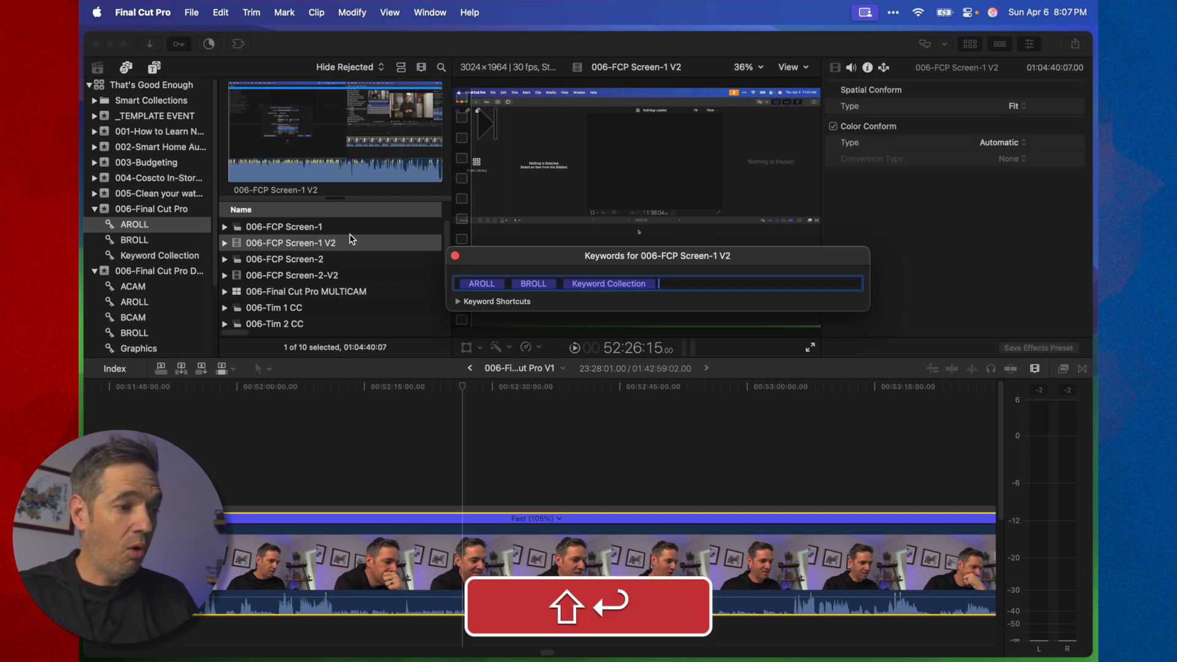
left_click(165, 242)
left_click(165, 243)
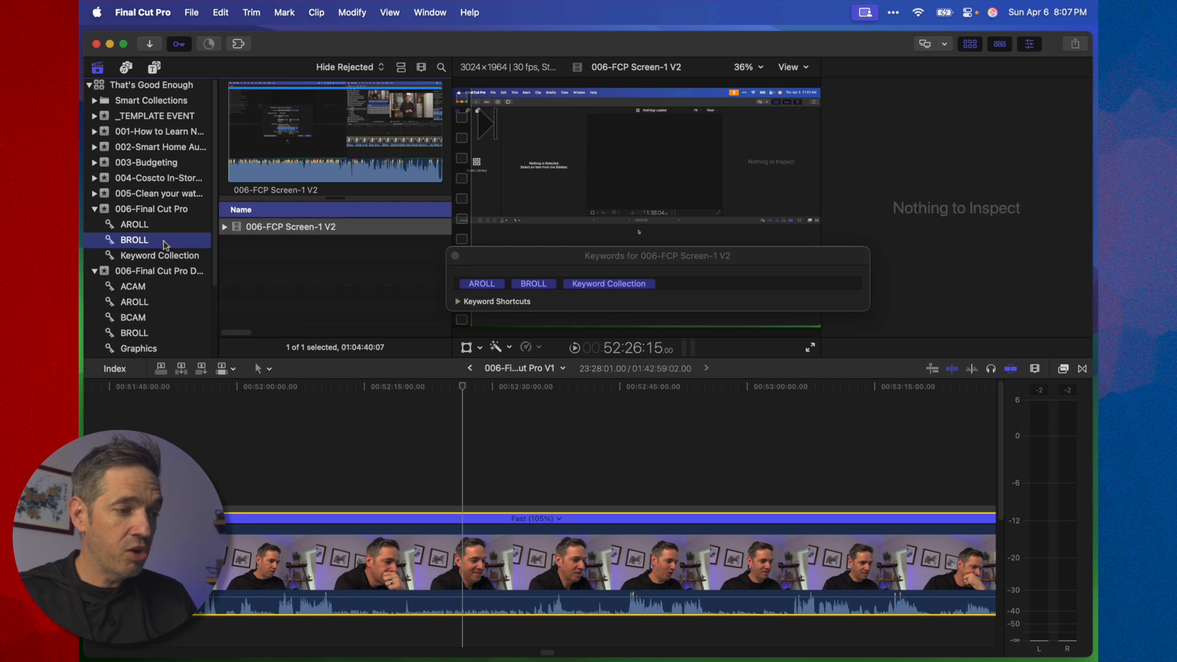
left_click(455, 256)
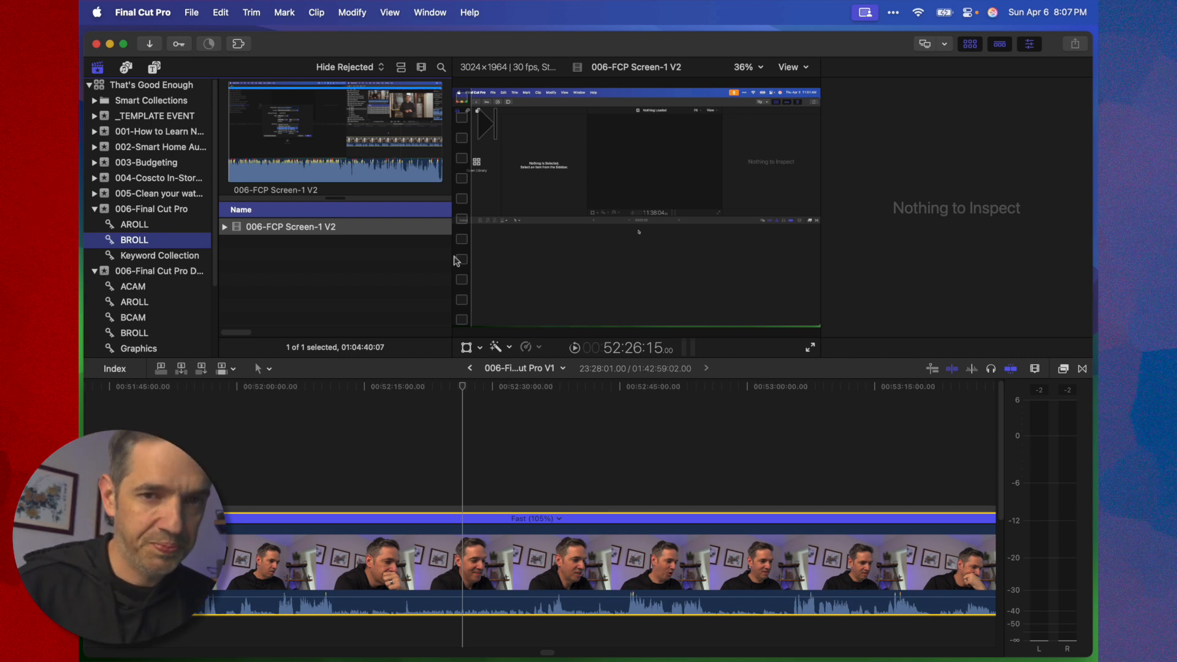
Add a cross dissolve between the end of the 006-Tim 1 CC clip and the following 006-Tim 2 CC clip
key("shift+z")
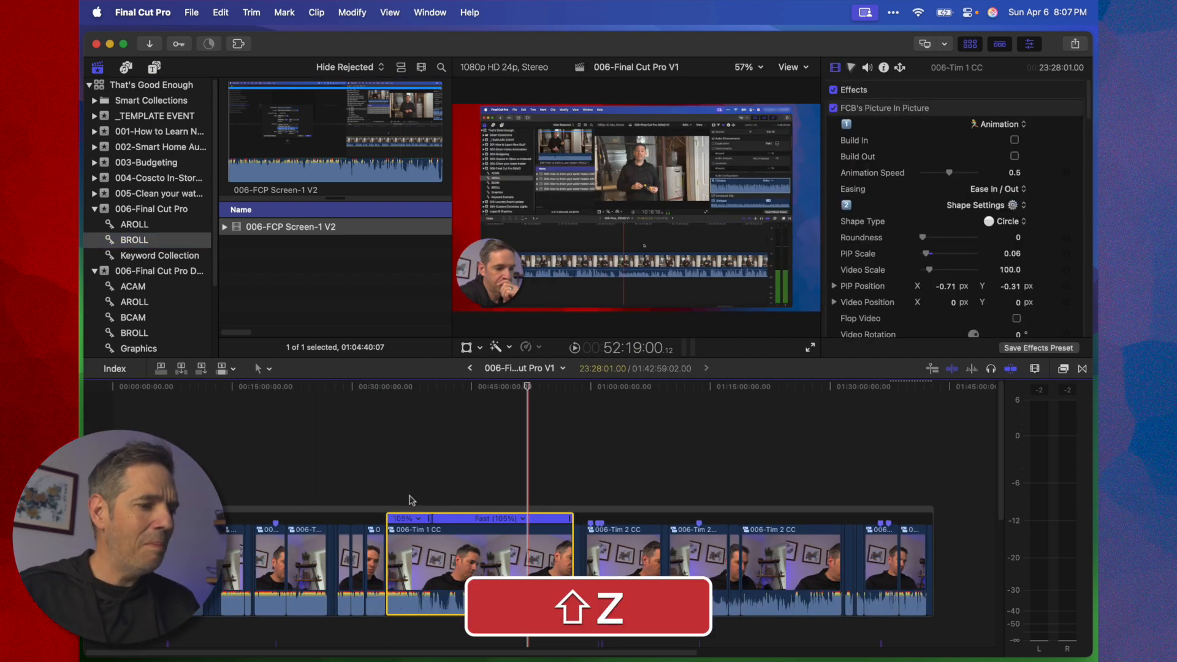
key("super+equal")
key("super+equal")
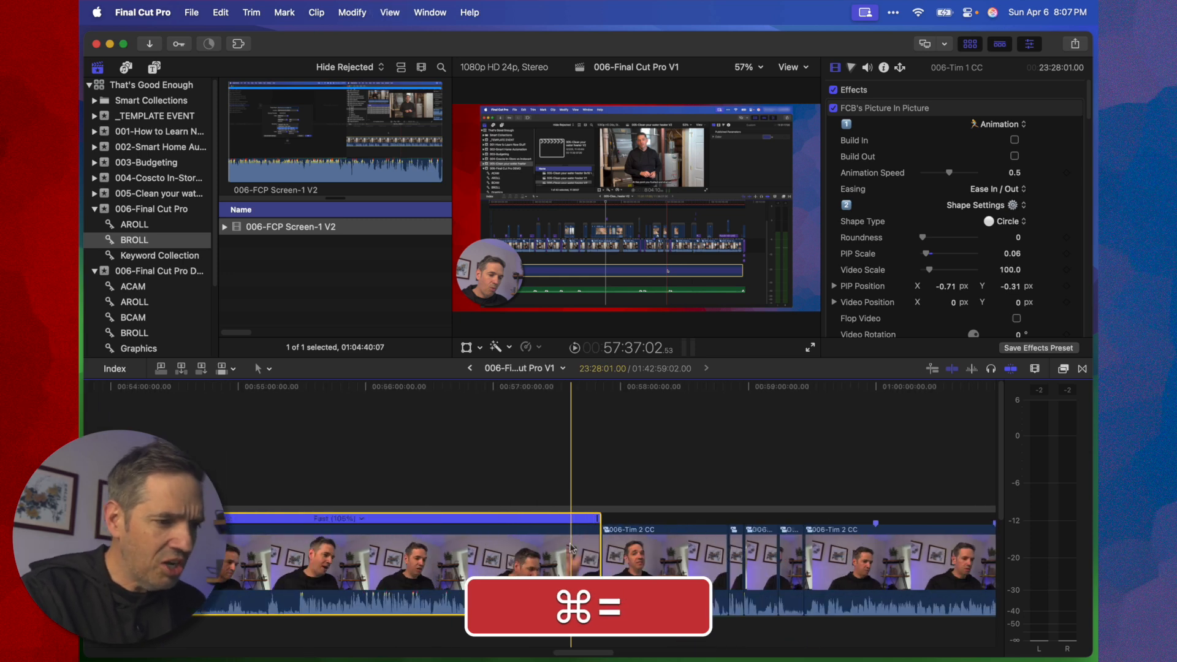
key("super+t")
key("super+equal")
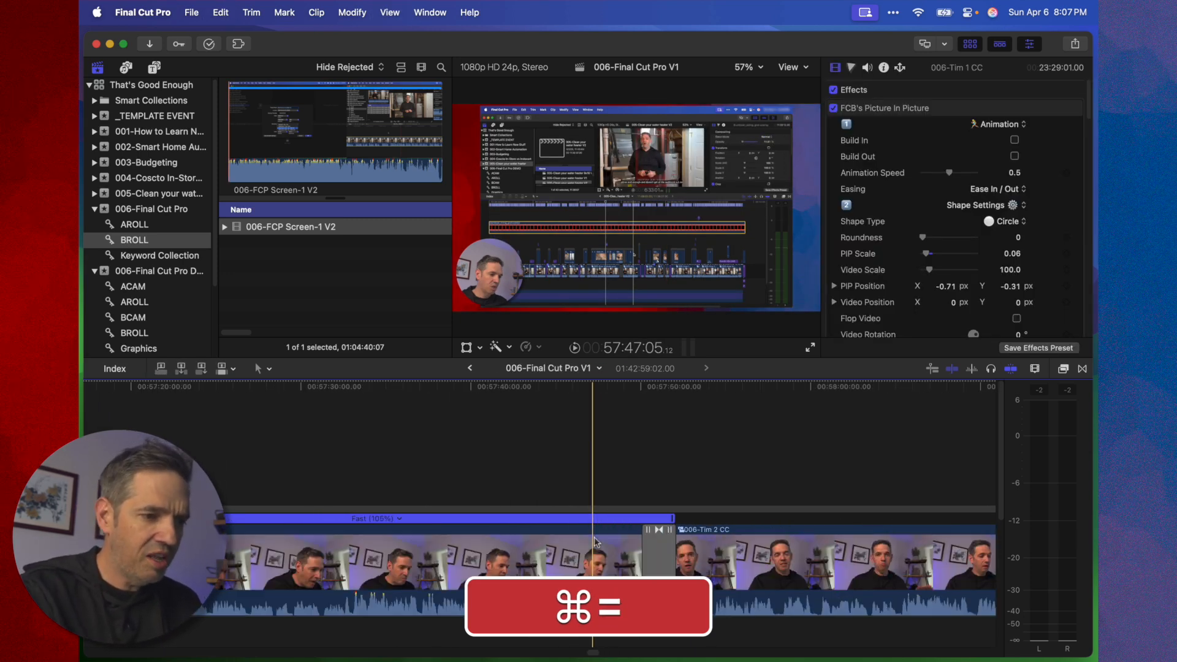
Play the timeline across the cross dissolve between the 006-Tim 1 CC and 006-Tim 2 CC clips
key("shift+super+equal")
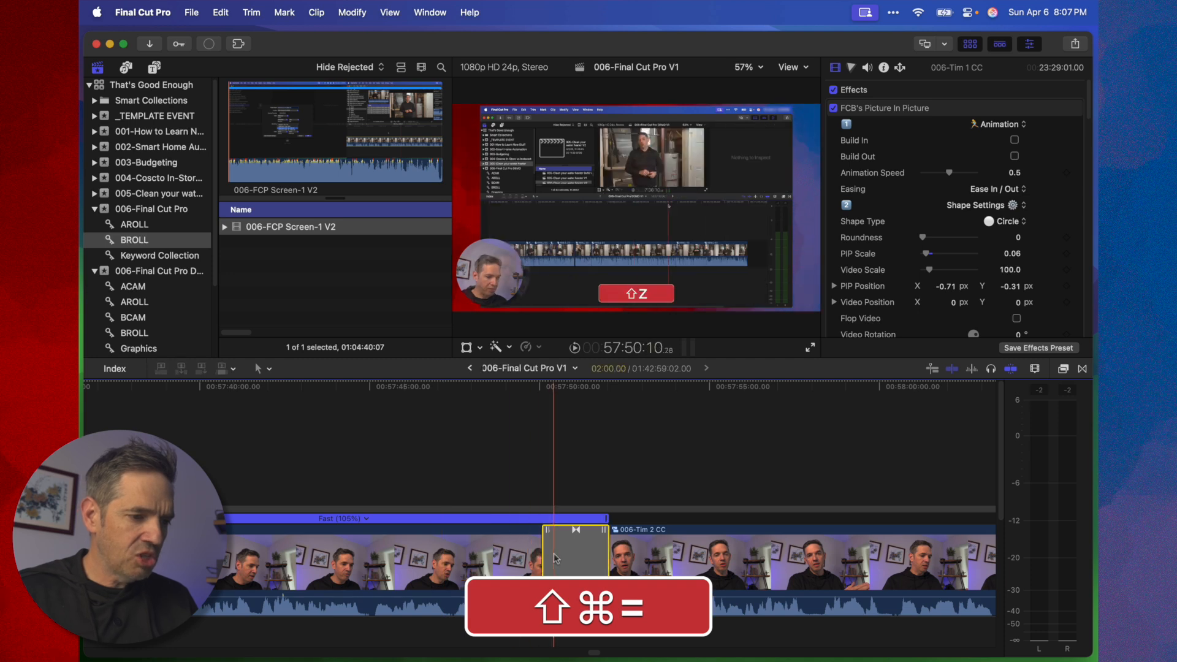
left_click(548, 539)
left_click(540, 489)
key("space")
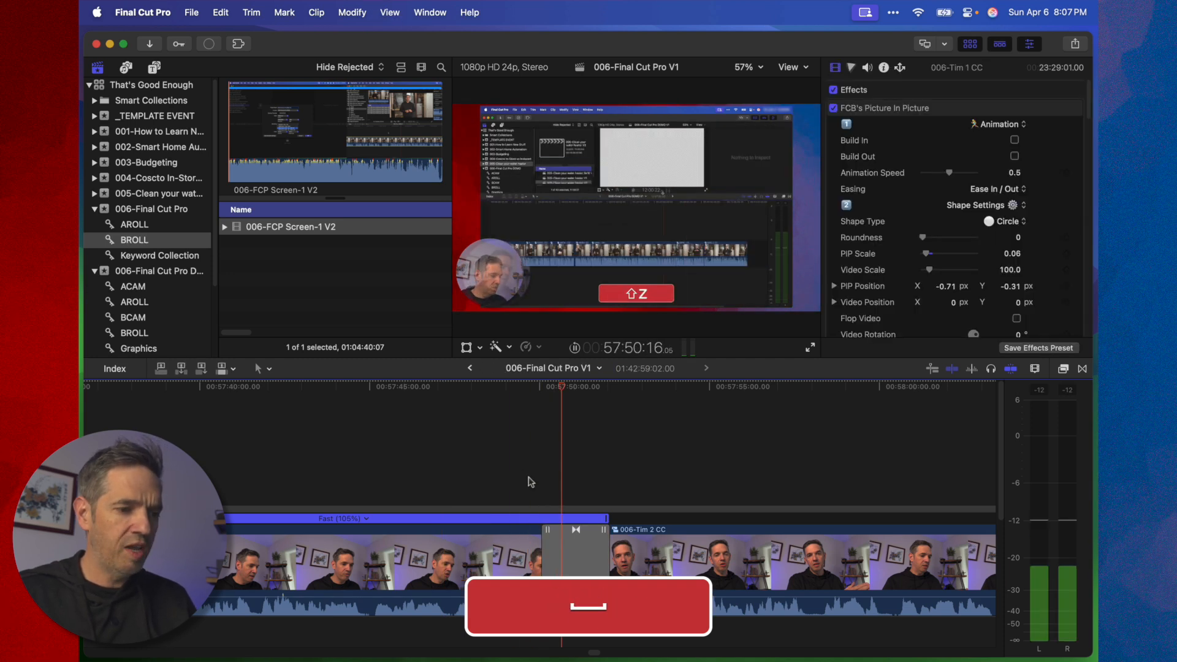
left_click(594, 572)
key("space")
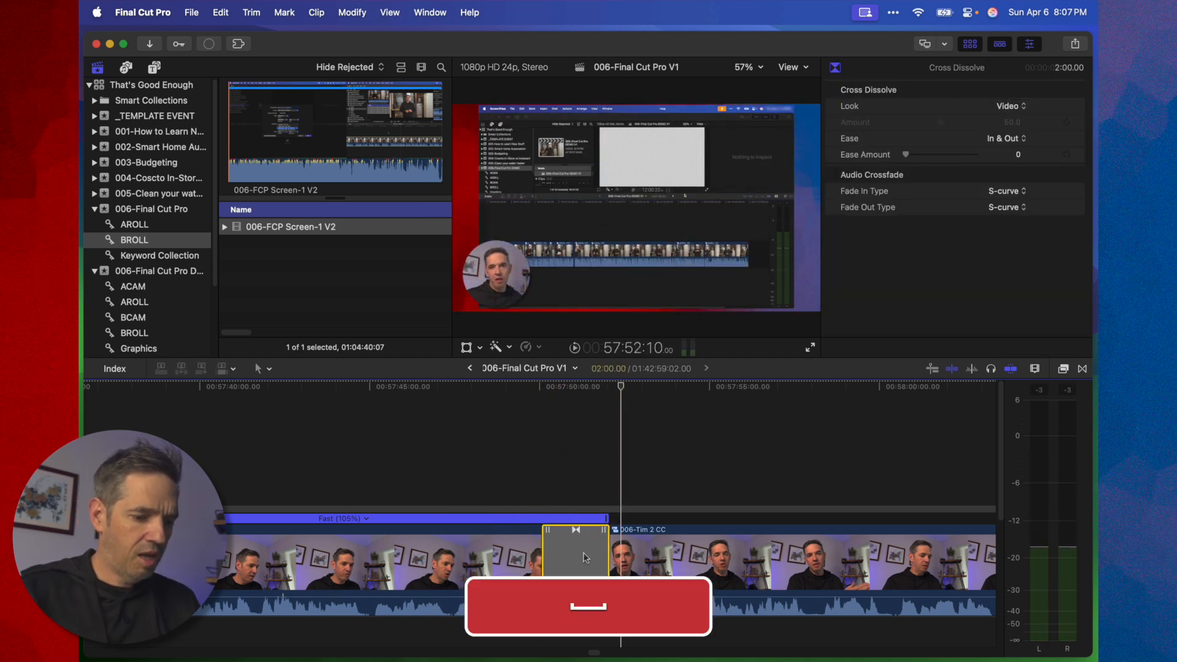
Delete the cross dissolve, reapply it at the same edit point, and delete it again
key("BackSpace")
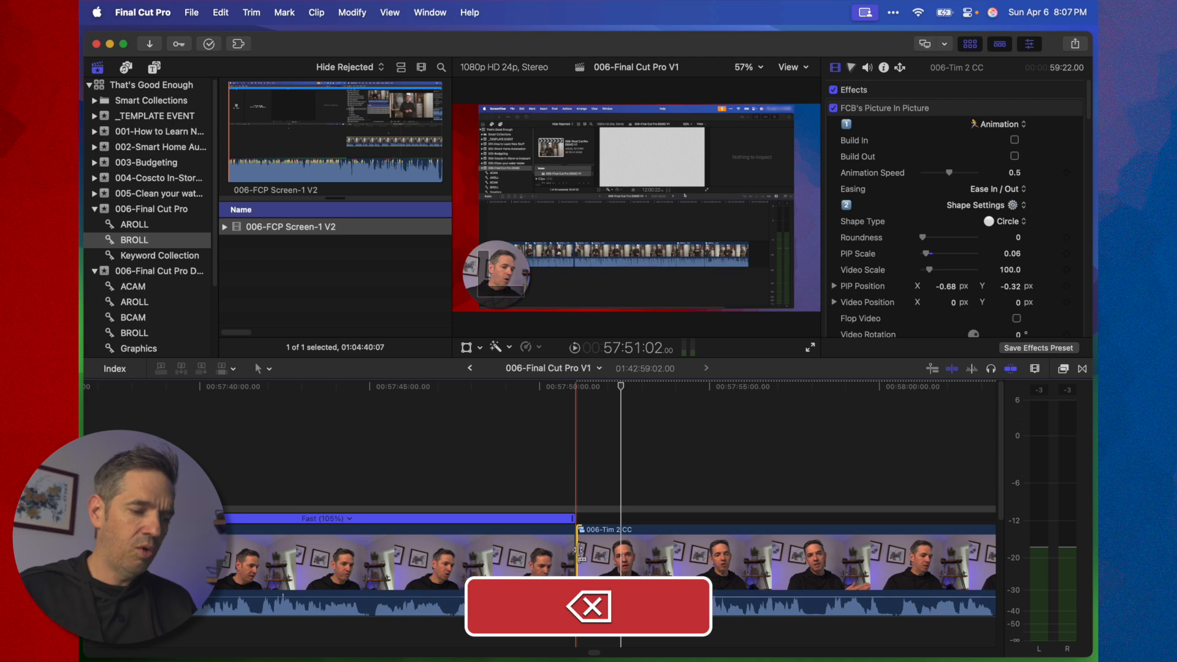
key("super+t")
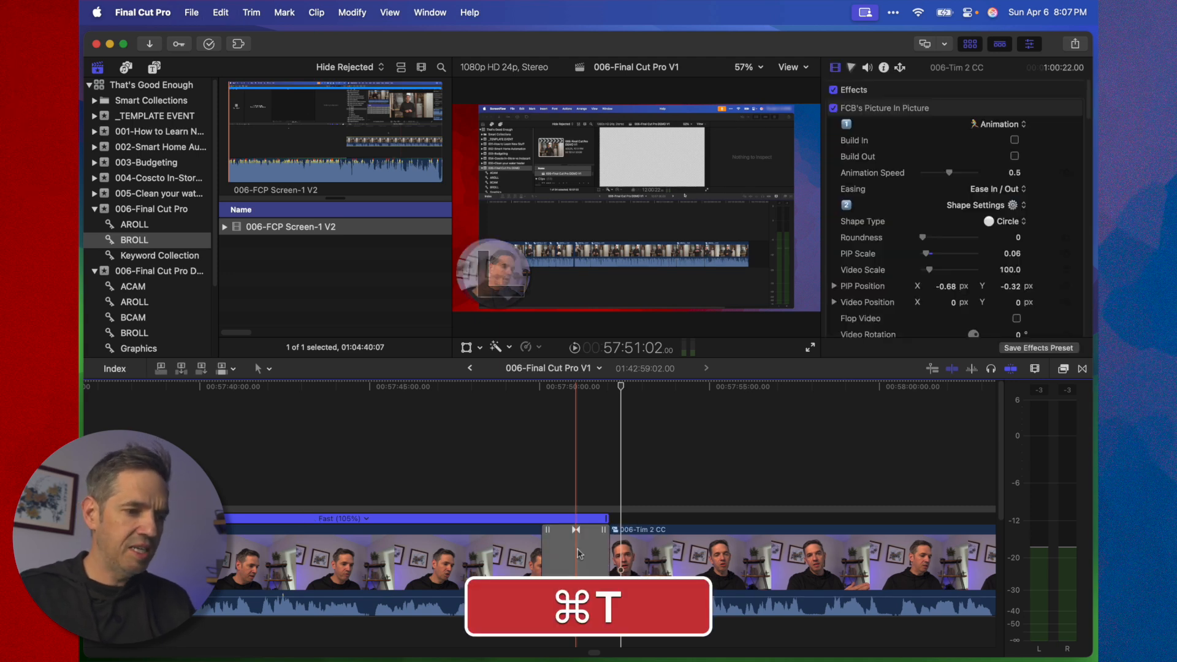
left_click(578, 553)
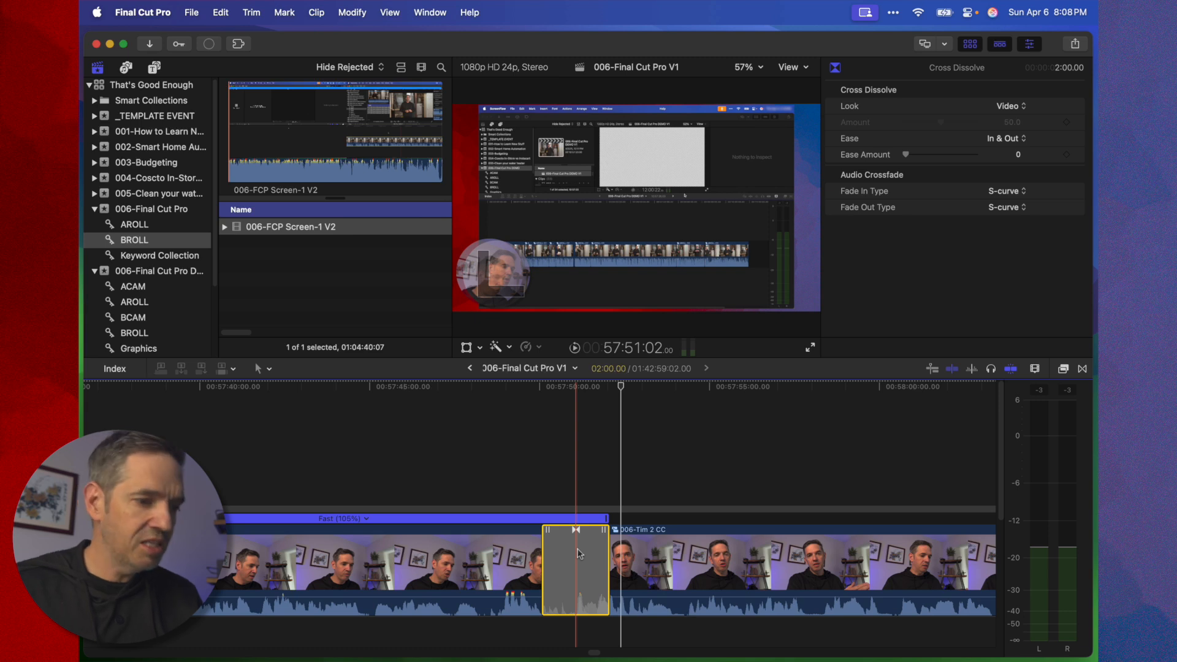
key("BackSpace")
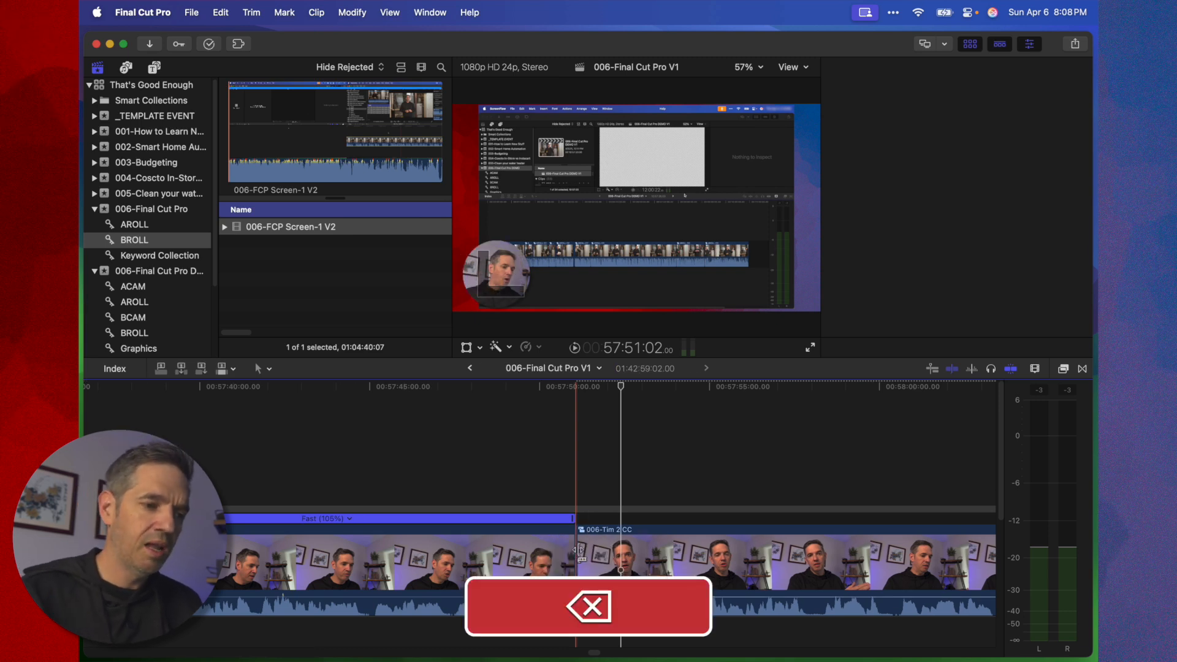